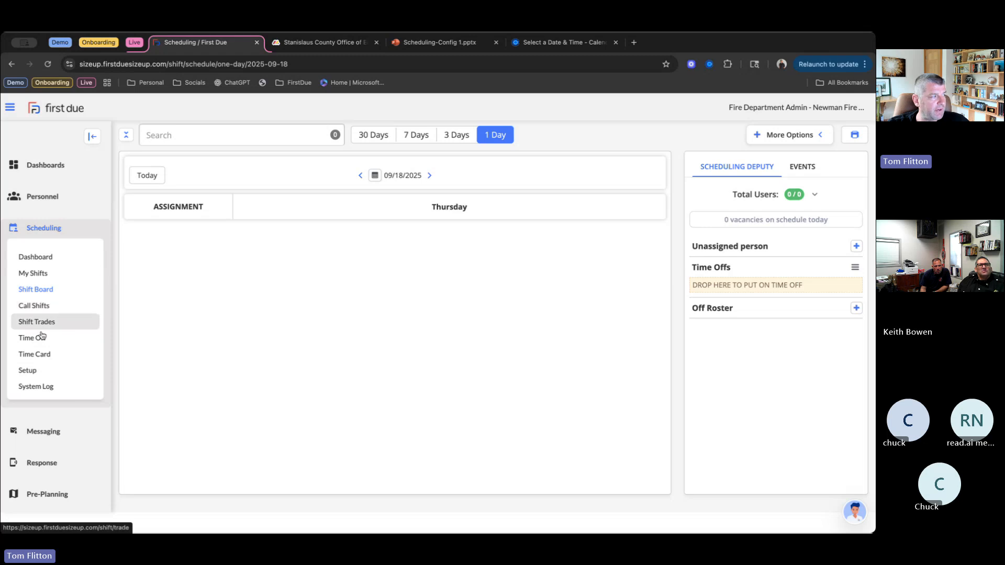
- In the scheduling setup, set the Start of Day to 07:00am and save the settings
left_click(30, 372)
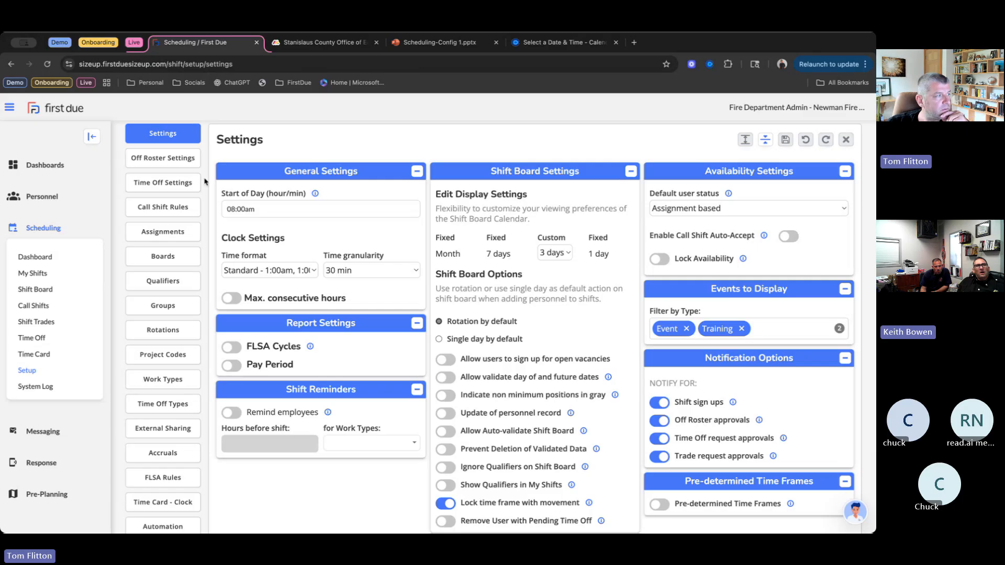
left_click(233, 212)
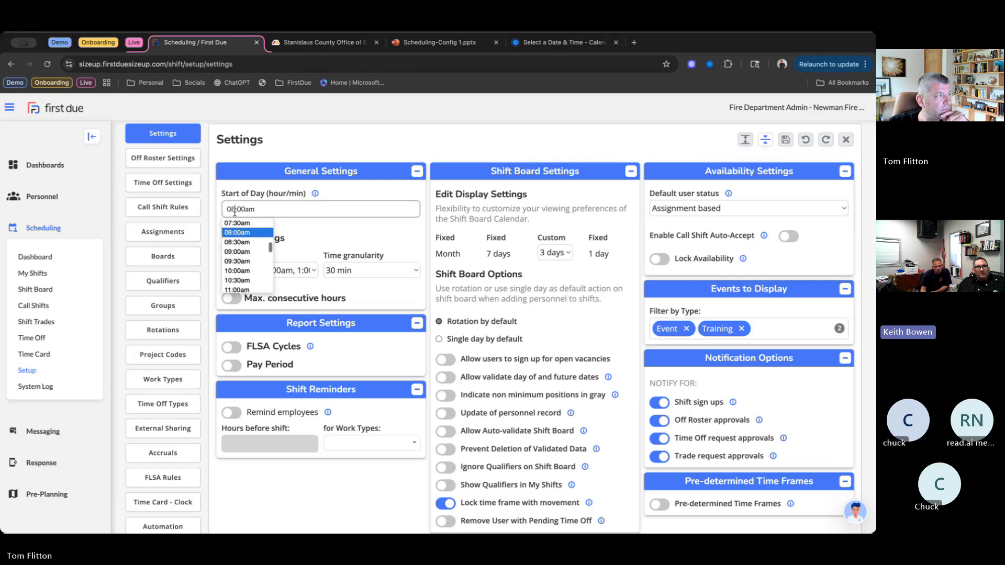
key("BackSpace")
type("7")
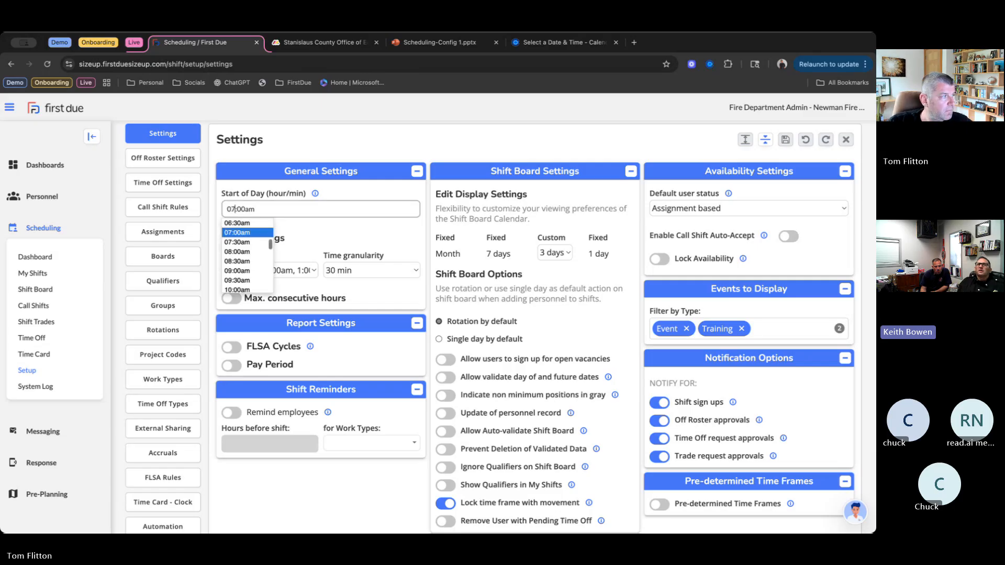
left_click(364, 228)
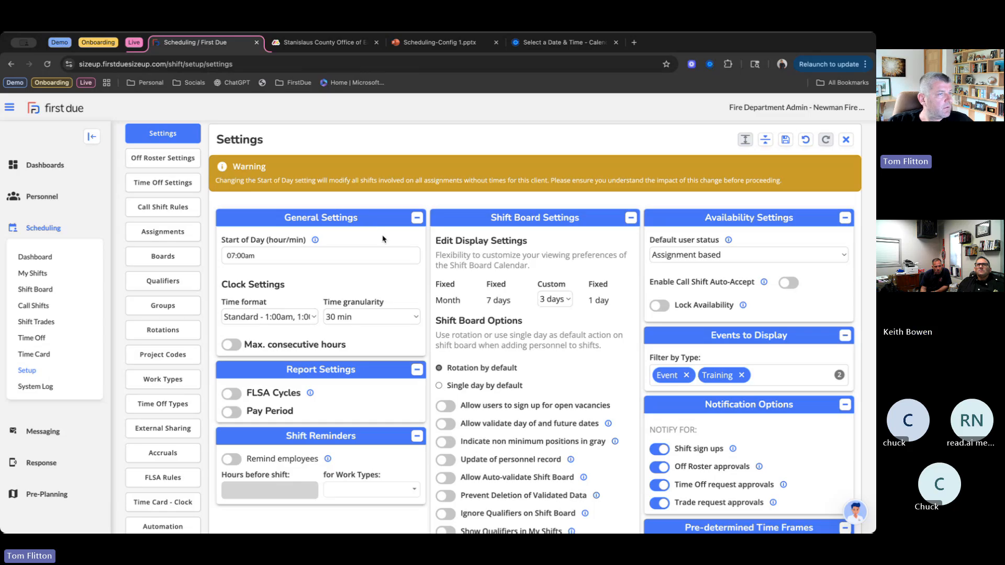
left_click(785, 140)
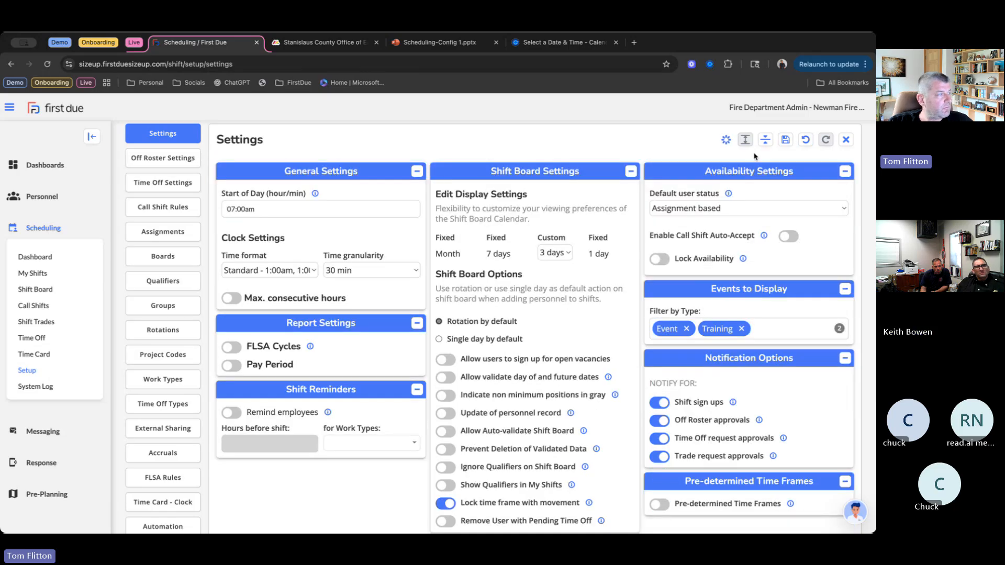
- Set the clock's time format to 24 hour military (0100, 1300) and the time granularity to 30 min
left_click(307, 271)
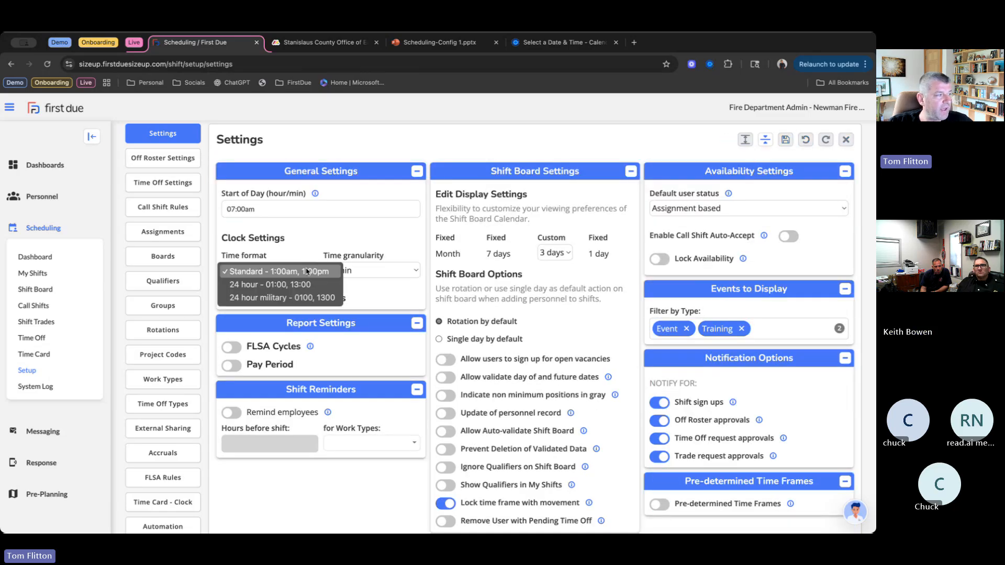
left_click(282, 297)
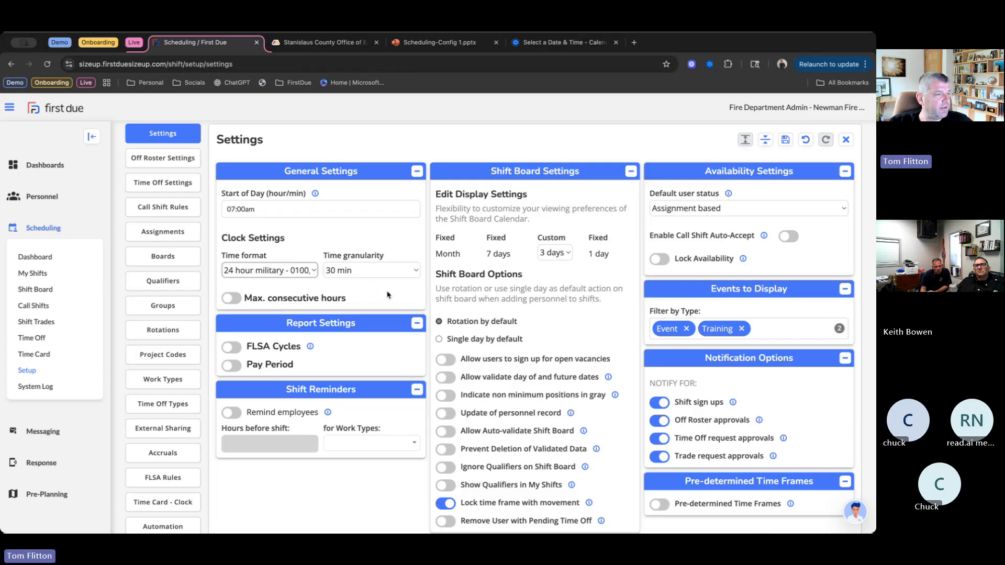
left_click(397, 276)
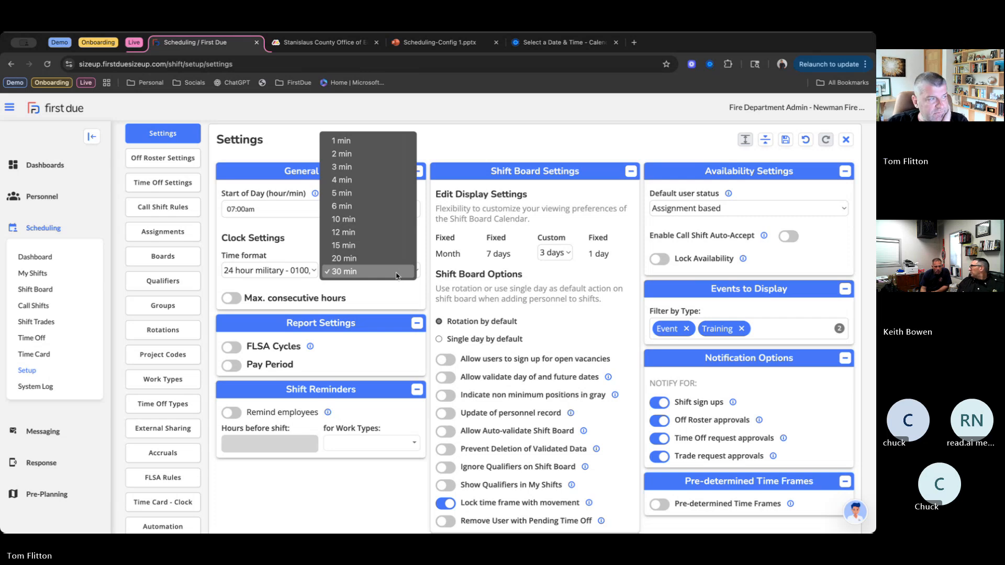
left_click(397, 276)
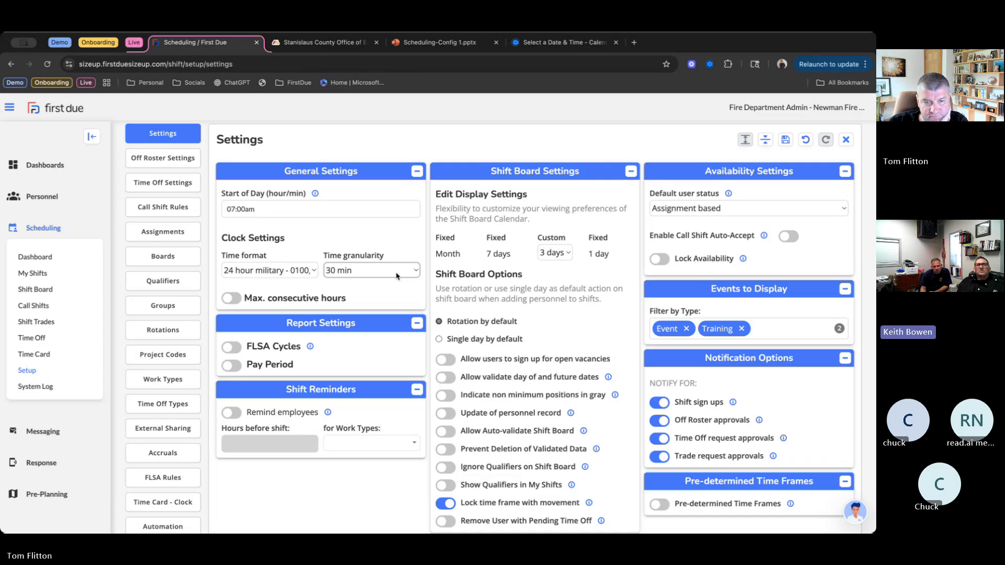
- Turn on the maximum consecutive hours limit to view its fields, and turn it off again
left_click(230, 300)
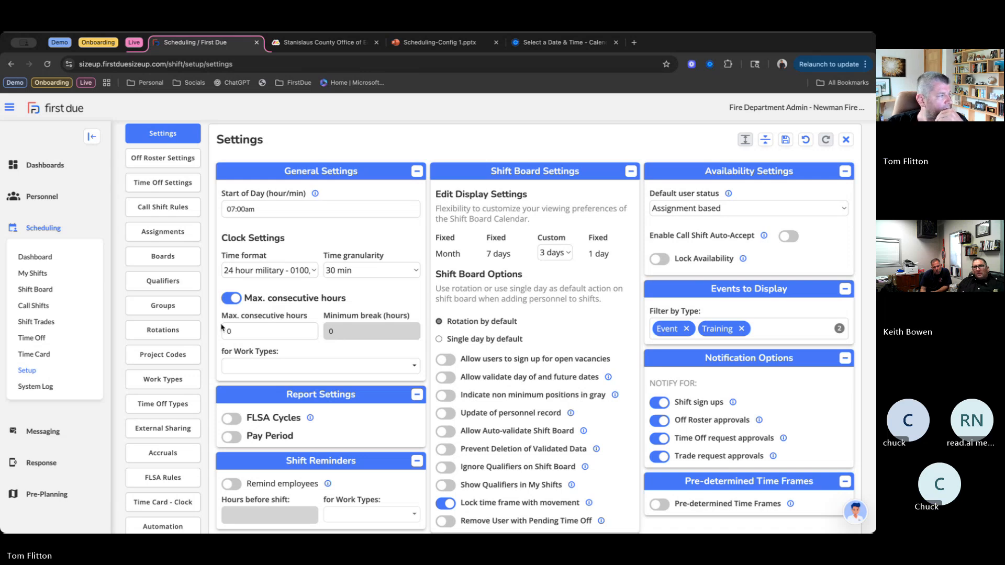
left_click(232, 299)
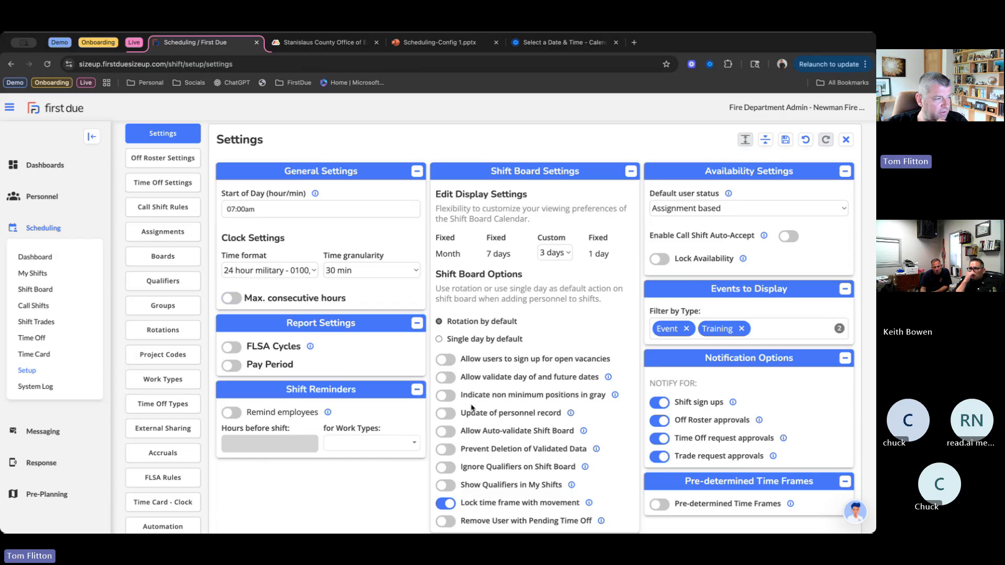
- Enable the shift board option that indicates non minimum positions in gray and save the settings
left_click(442, 396)
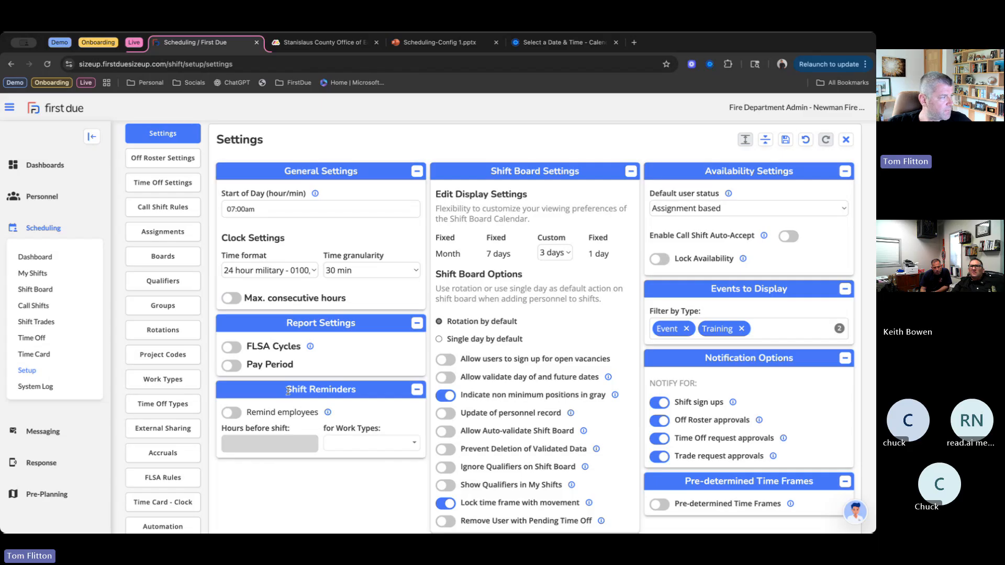
left_click(168, 296)
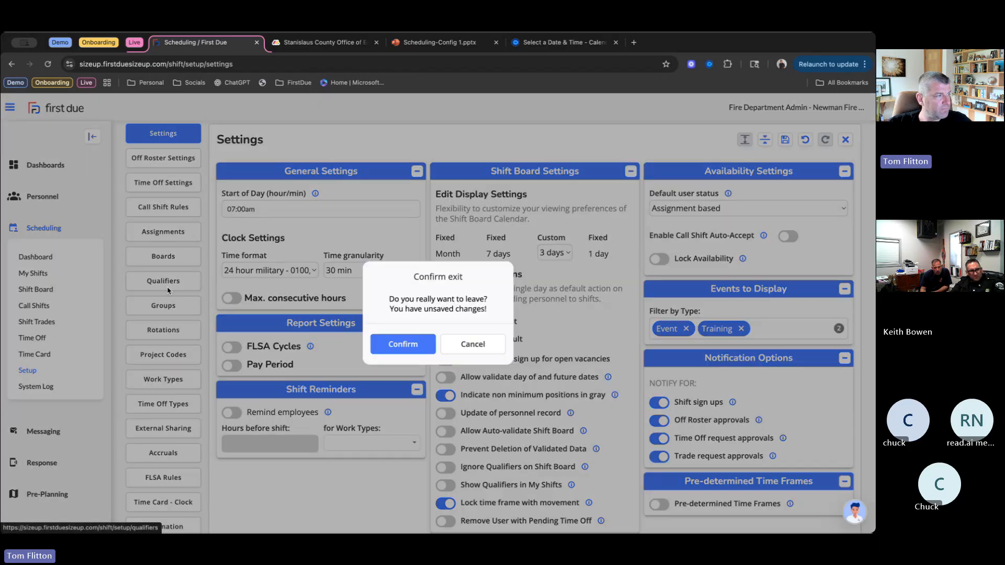
left_click(436, 346)
left_click(787, 141)
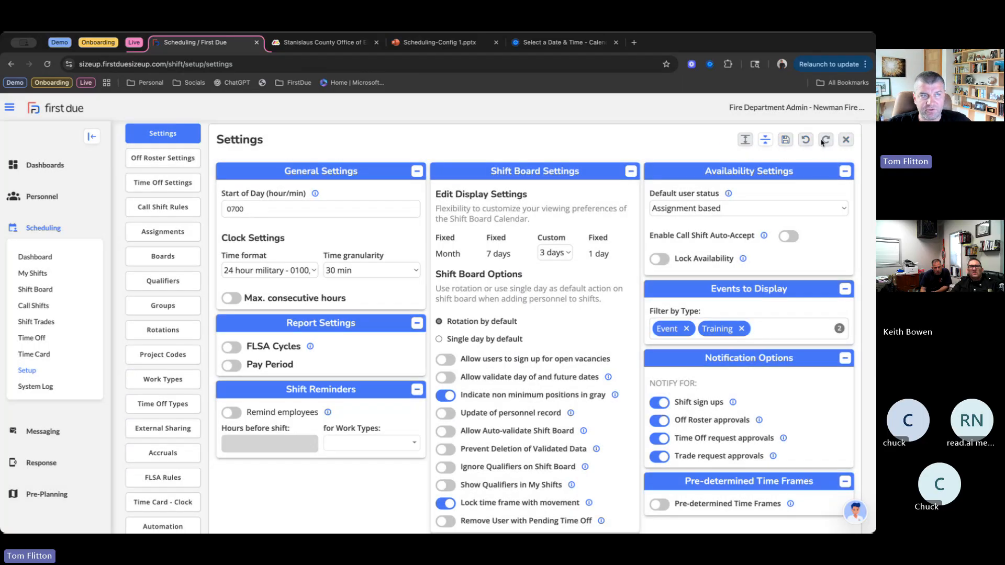
- Open the Engineer qualifier for editing and rename it ENOP
left_click(163, 281)
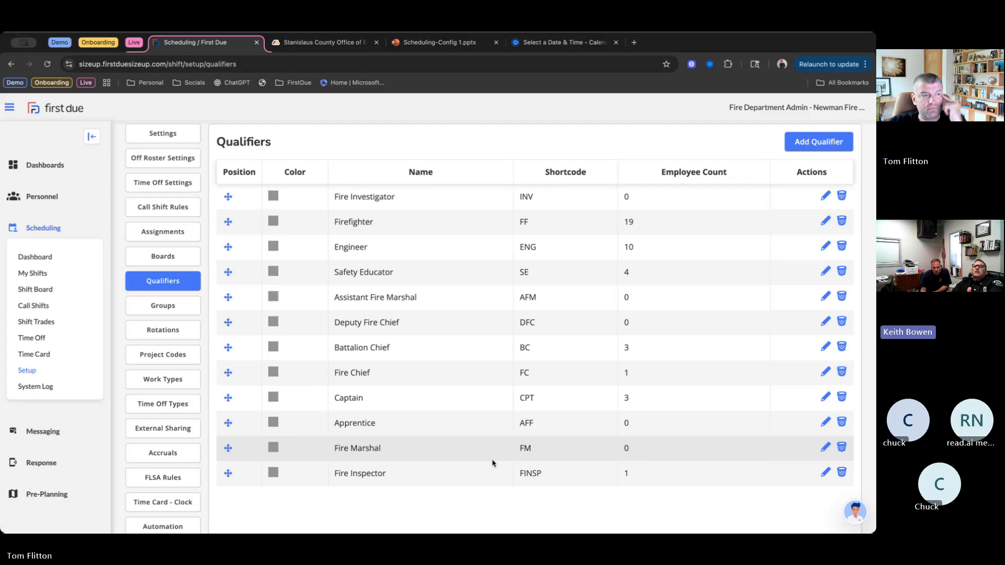
left_click(825, 250)
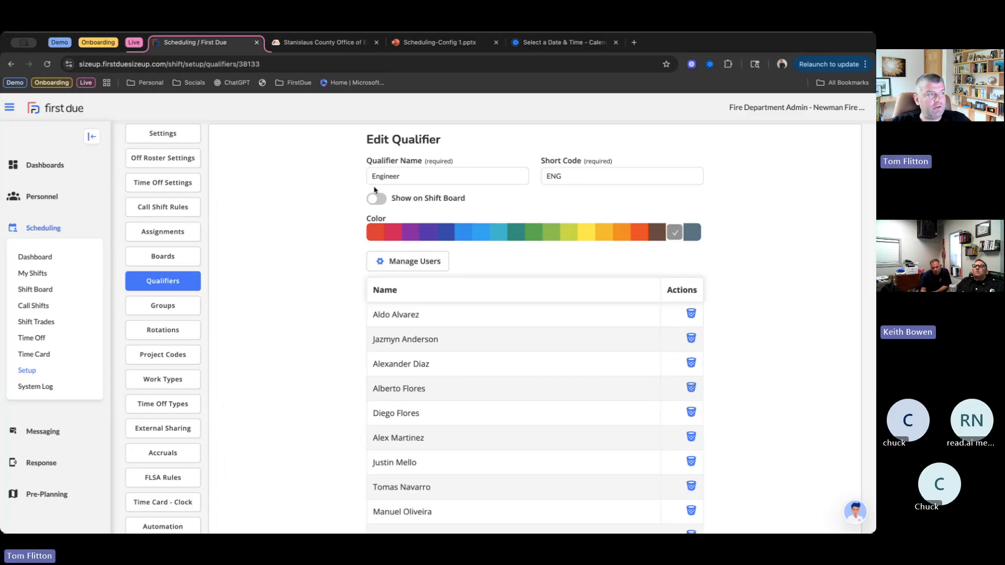
left_click(416, 180)
key("BackSpace")
key("BackSpace")
key("BackSpace")
key("BackSpace")
key("BackSpace")
key("BackSpace")
key("BackSpace")
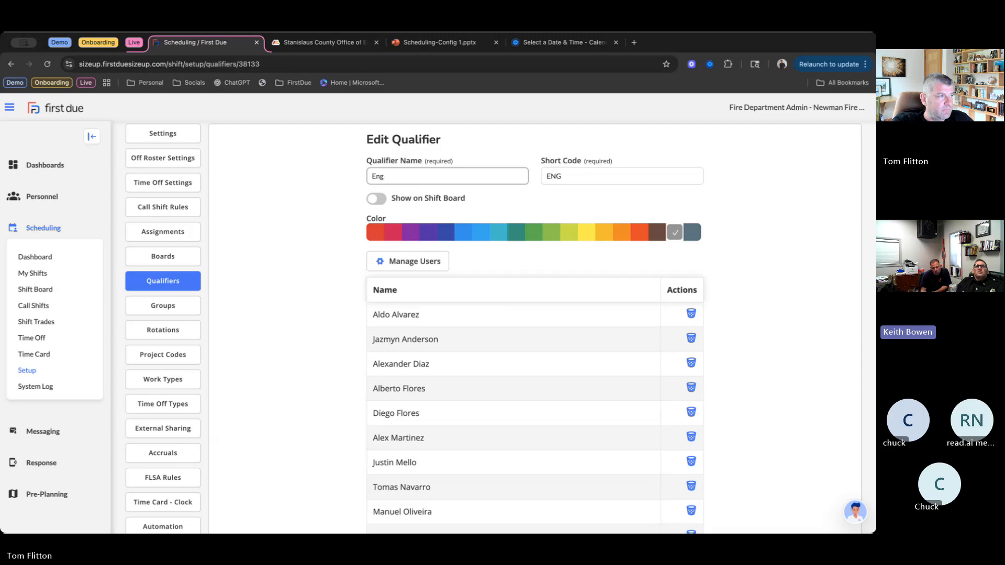
type("NOP")
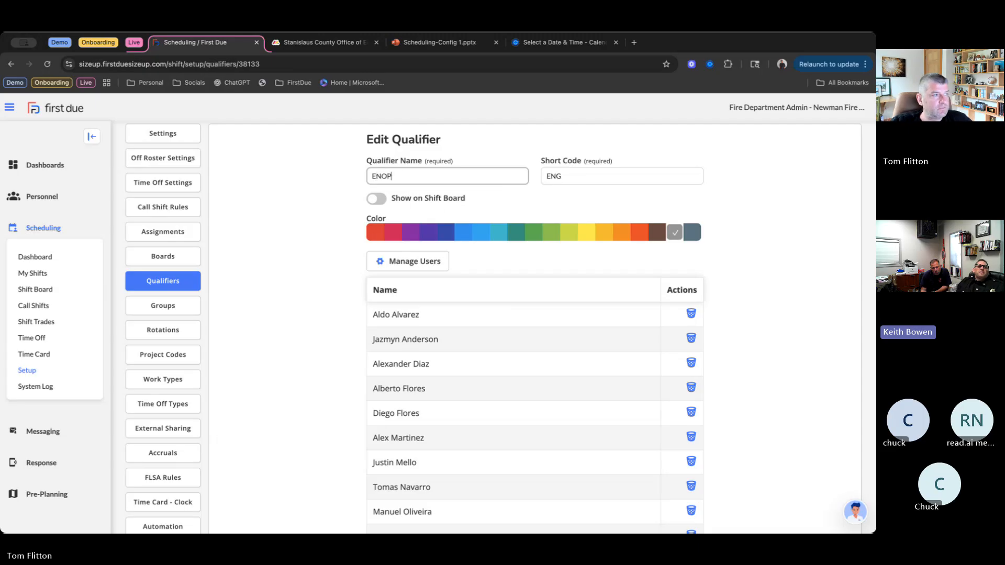
- Change the qualifier's short code to ENOP
left_click(606, 174)
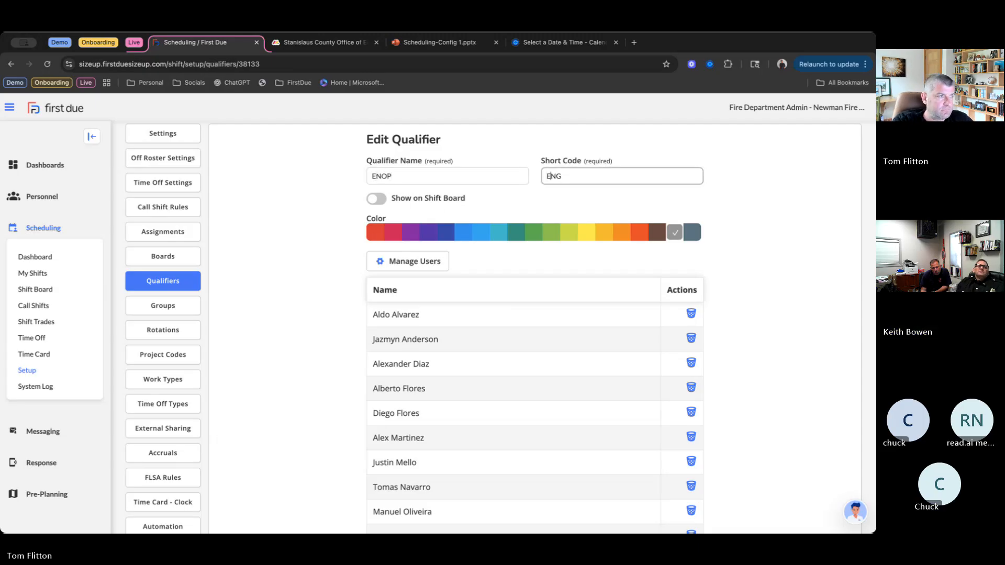
key("Right")
key("Right")
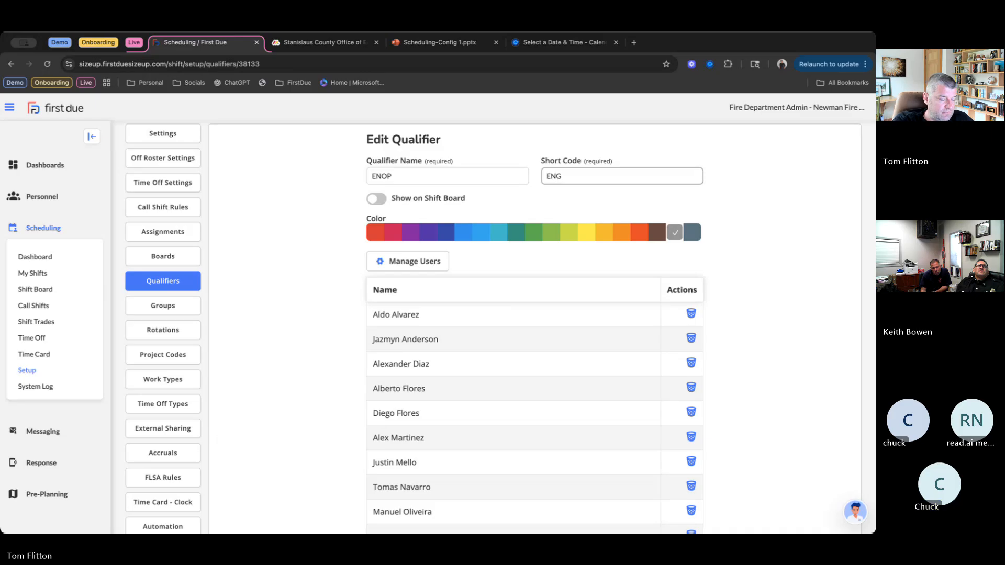
key("BackSpace")
type("OP")
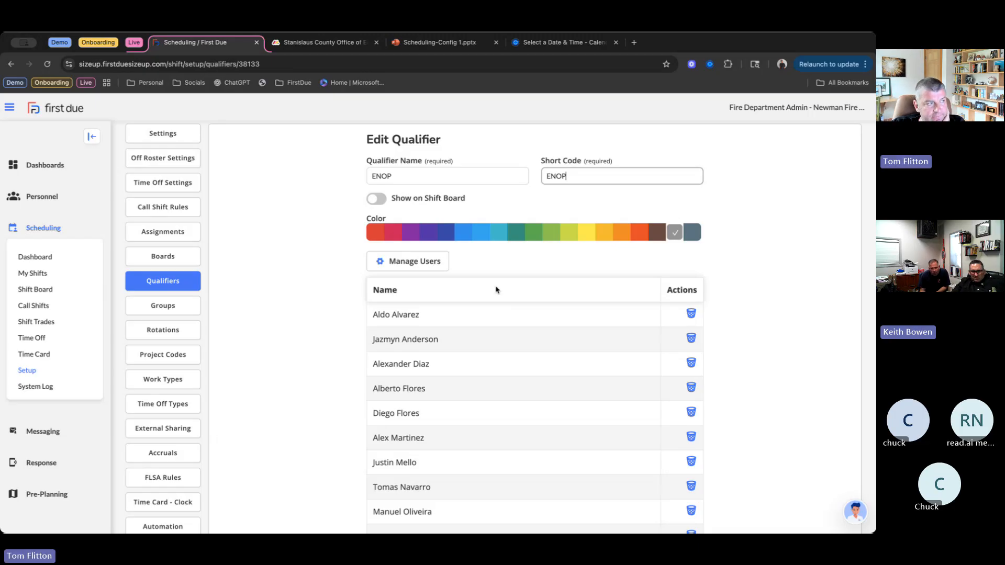
- Give the ENOP qualifier the red color, show it on the shift board, and save it
left_click(376, 235)
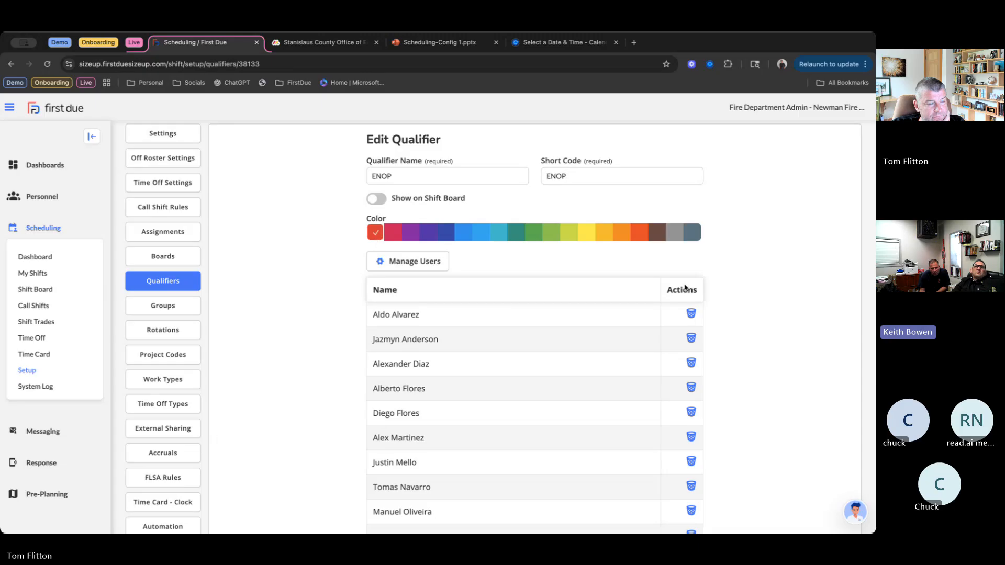
left_click(372, 203)
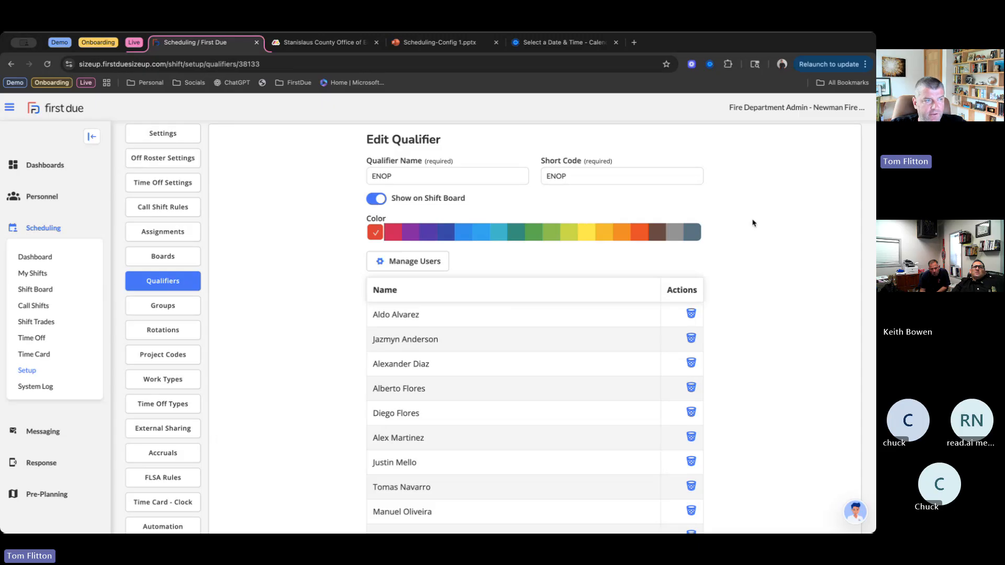
scroll(778, 272, "down", 2)
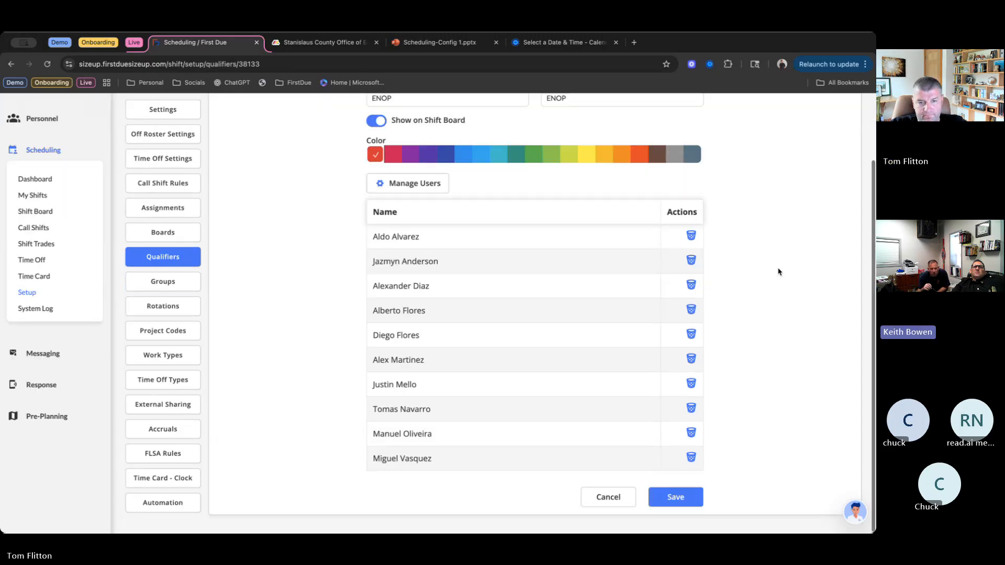
scroll(778, 272, "up", 1)
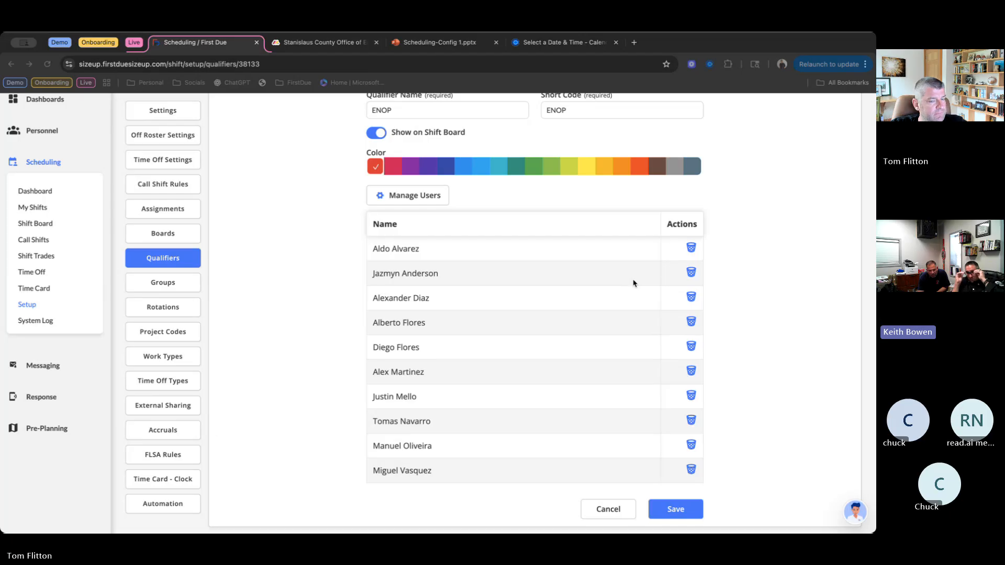
scroll(737, 325, "up", 2)
scroll(738, 325, "up", 1)
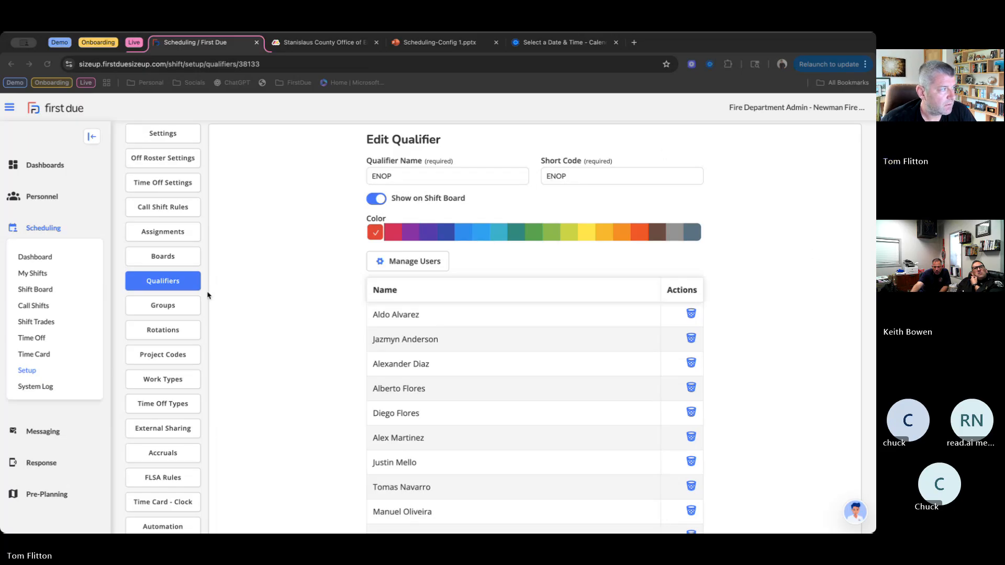
scroll(298, 262, "down", 3)
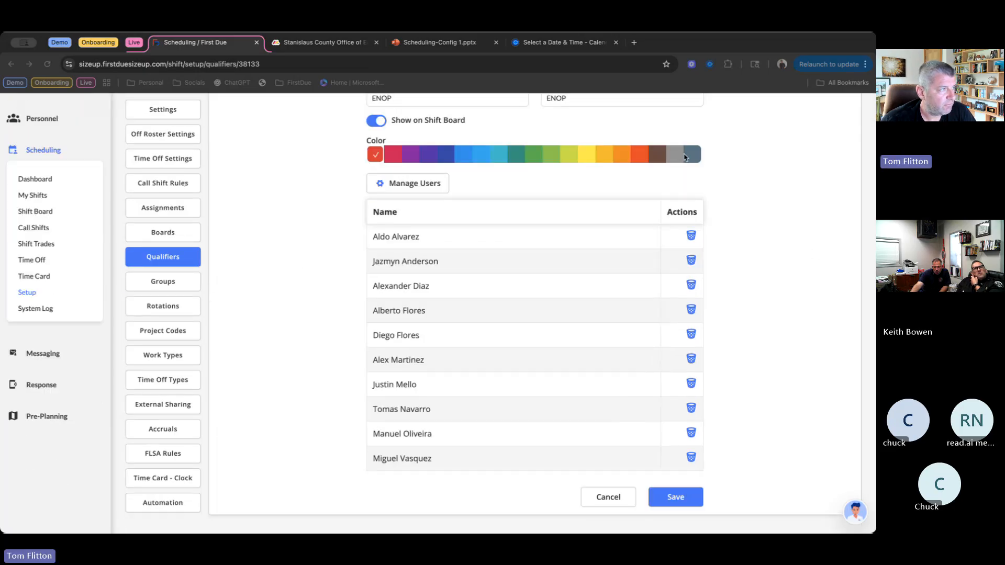
left_click(676, 497)
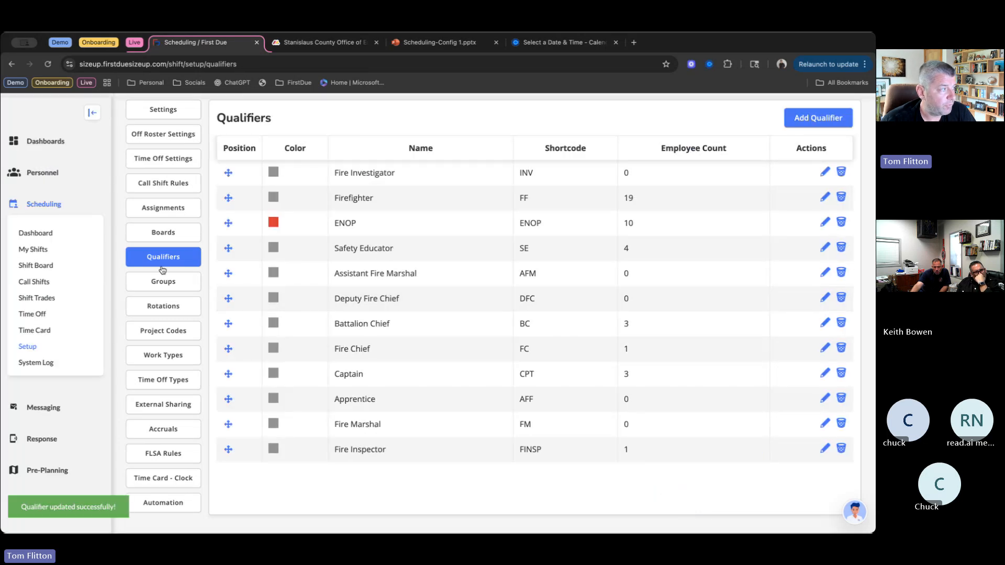
- Start a new scheduling group named Hazmat with the short code HZT
left_click(154, 289)
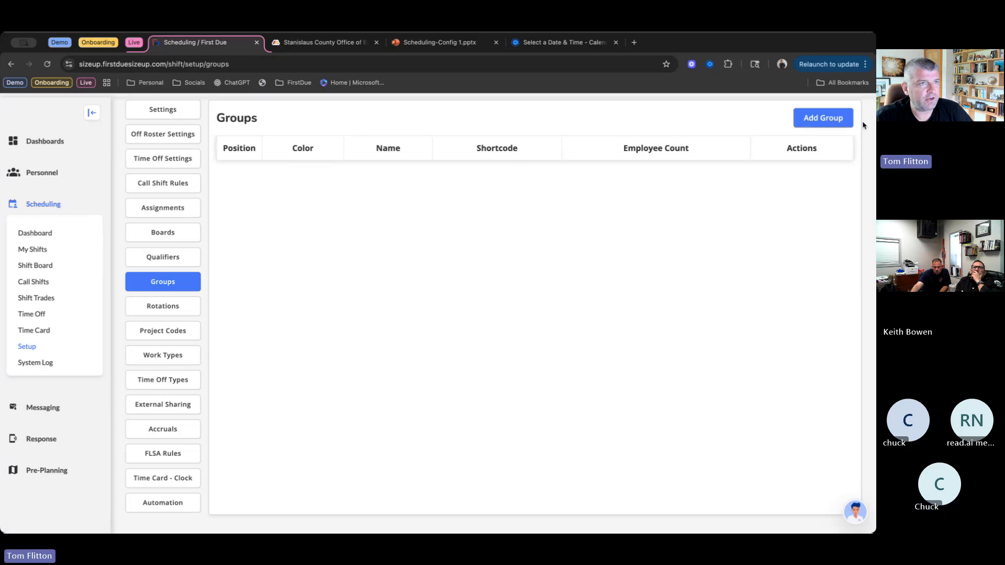
left_click(820, 123)
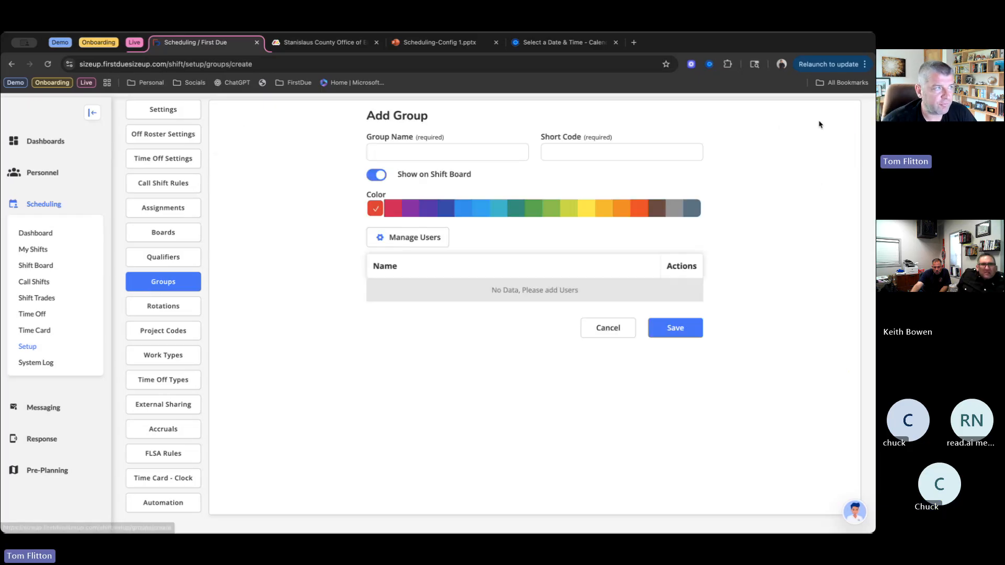
left_click(427, 152)
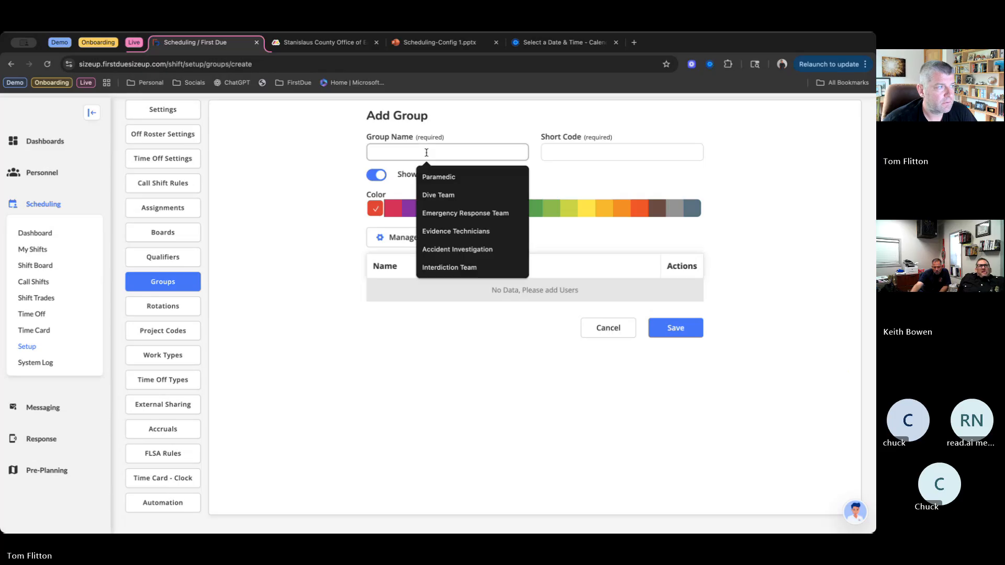
type("Haz")
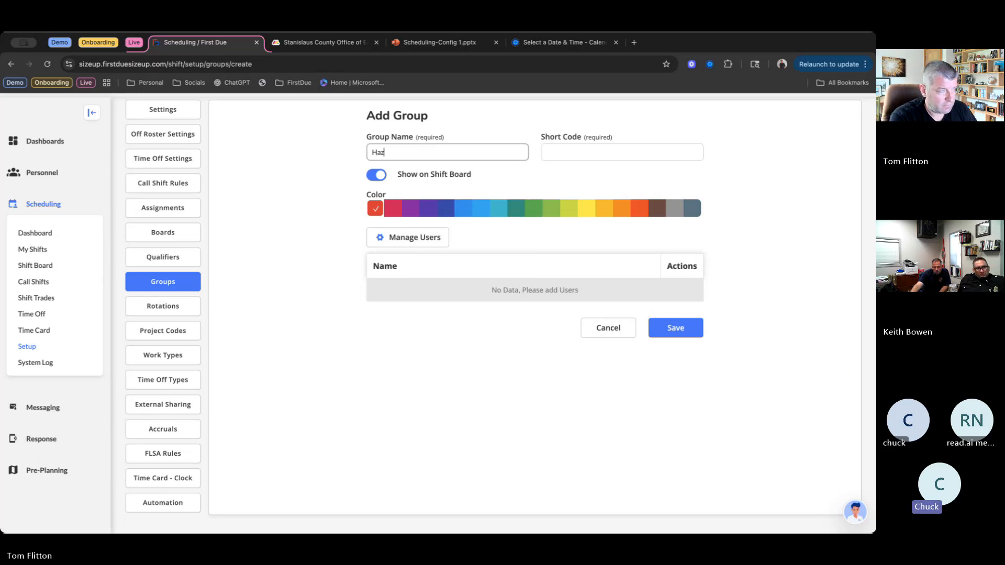
type("mat")
left_click(559, 152)
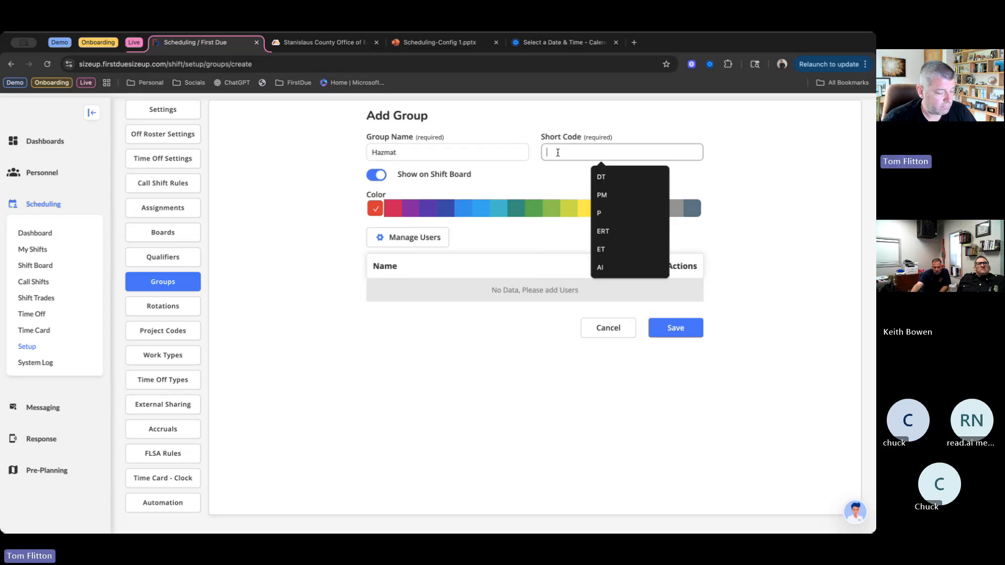
type("HZT")
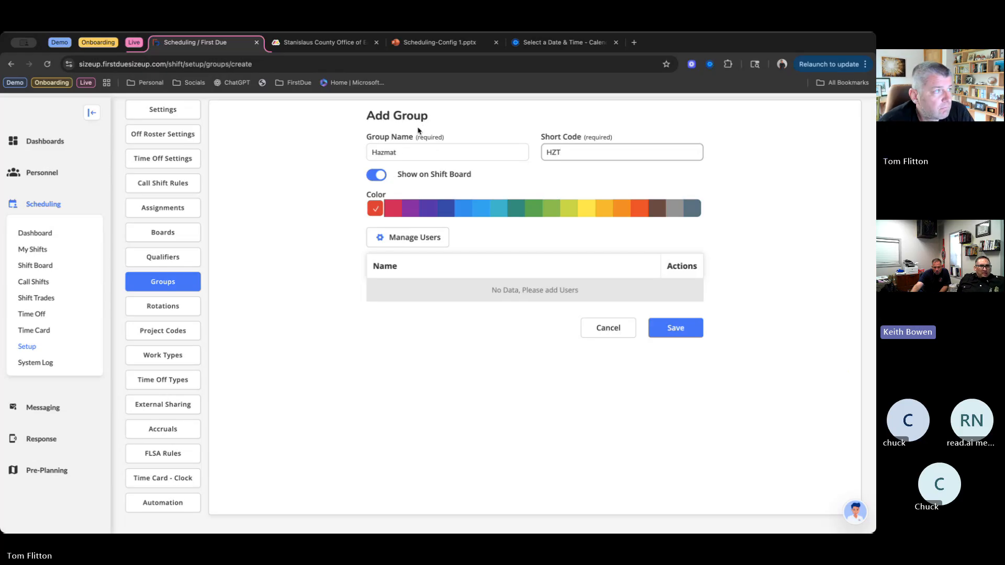
- Change the new group's name and short code to EMT and give it the blue color
left_click(413, 152)
double_click(412, 152)
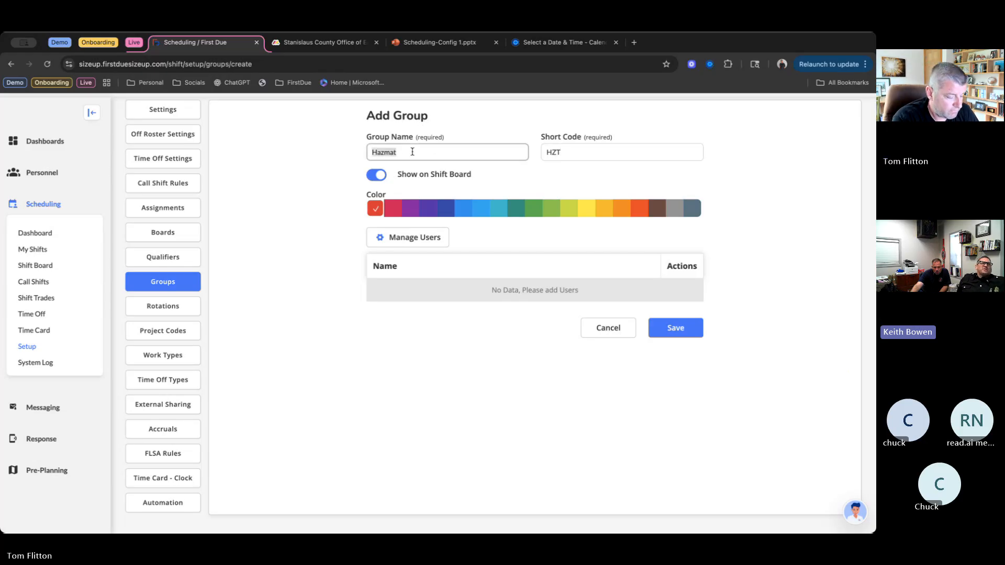
type("EMT")
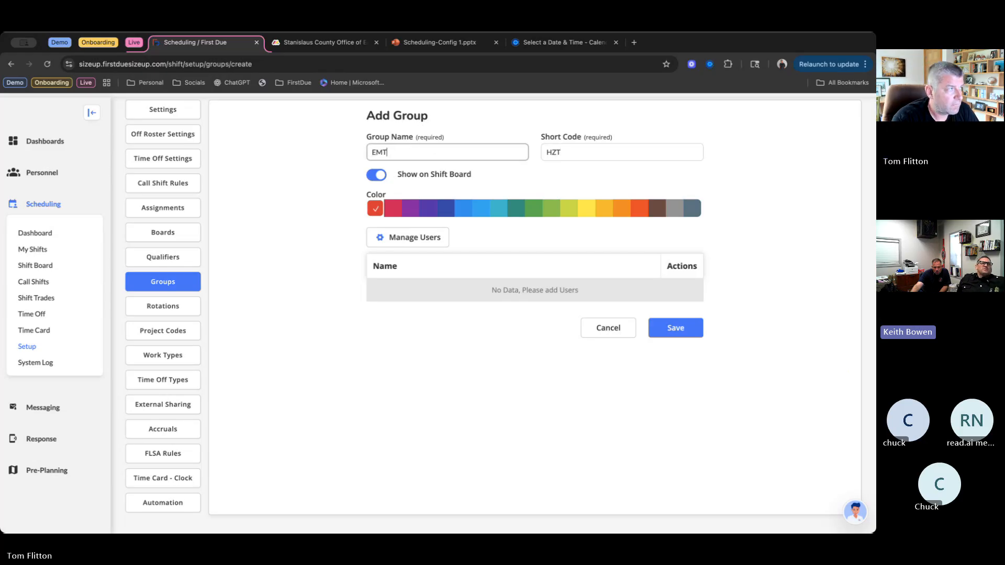
double_click(571, 152)
type("EMT")
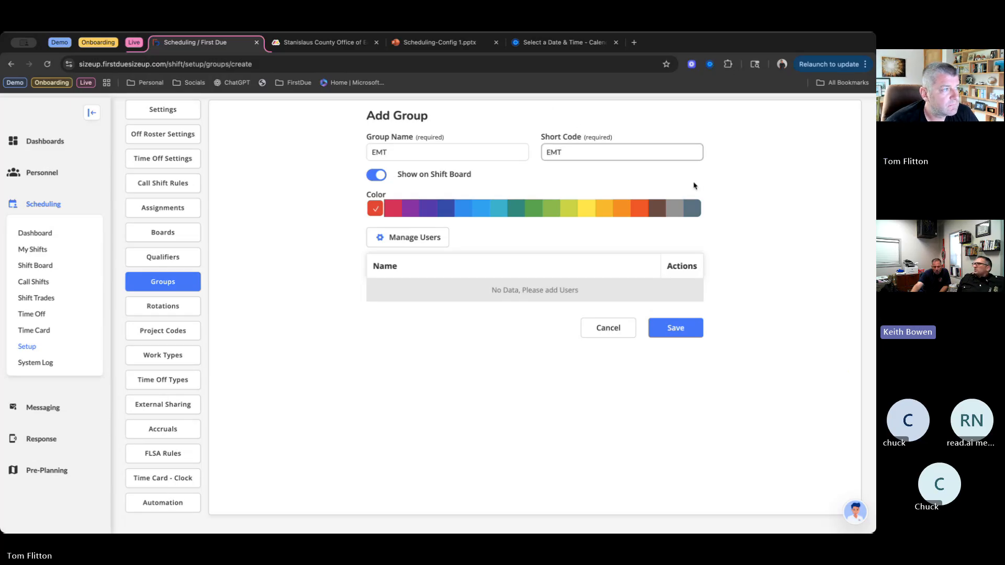
left_click(466, 215)
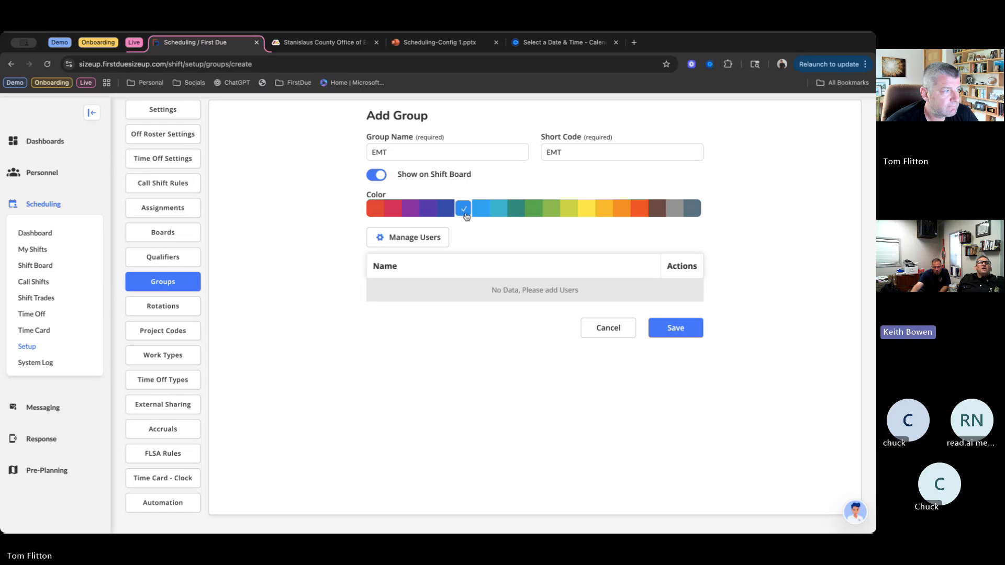
- Open the EMT group's user selection and mark the first six people in the list of all system users
left_click(408, 244)
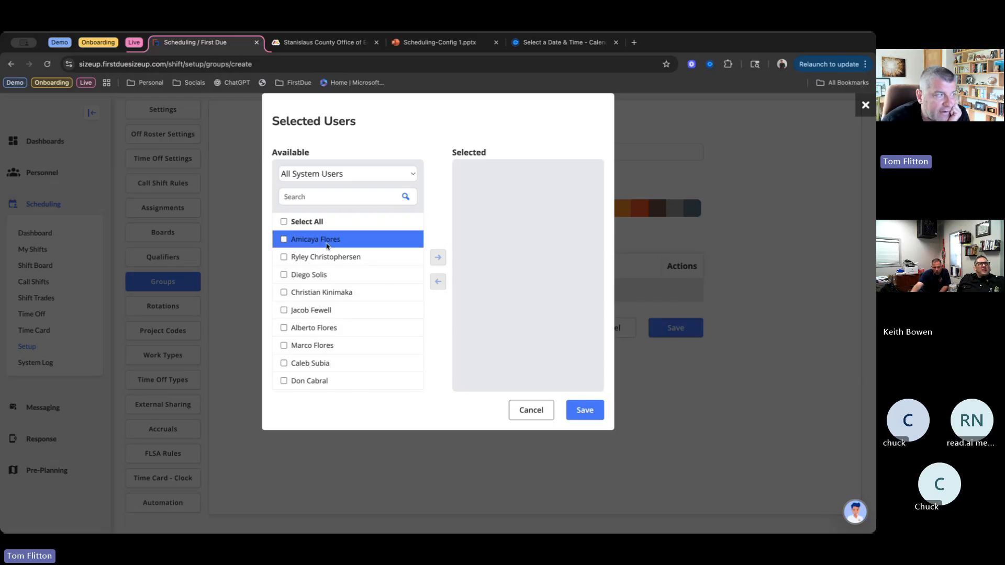
left_click(284, 244)
scroll(285, 250, "down", 1)
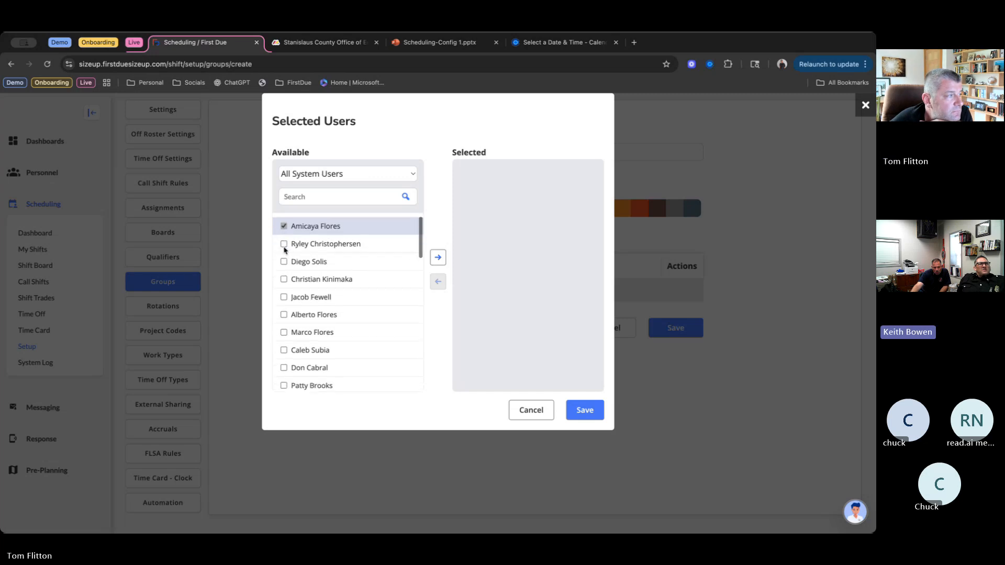
left_click(285, 249)
left_click(284, 262)
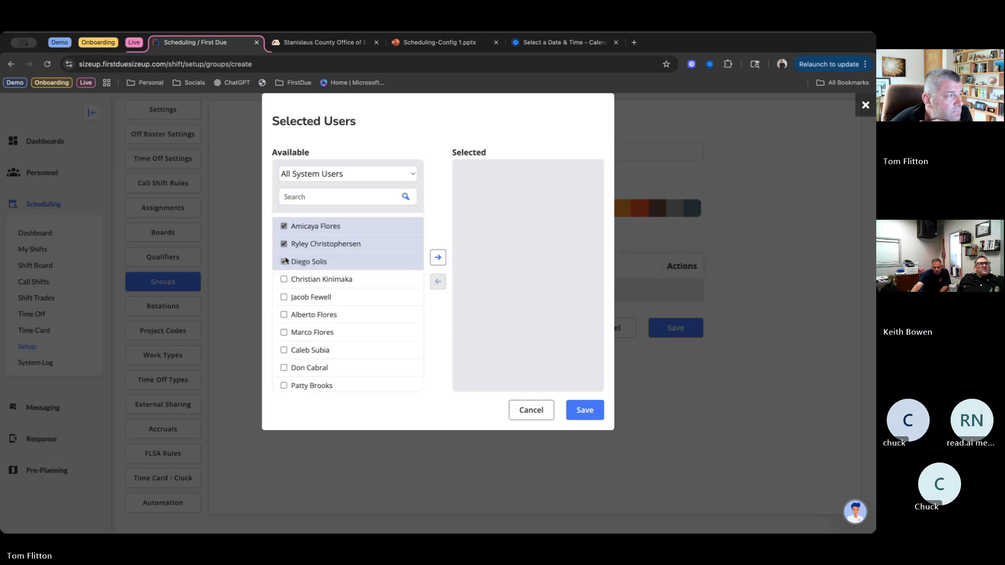
left_click(283, 282)
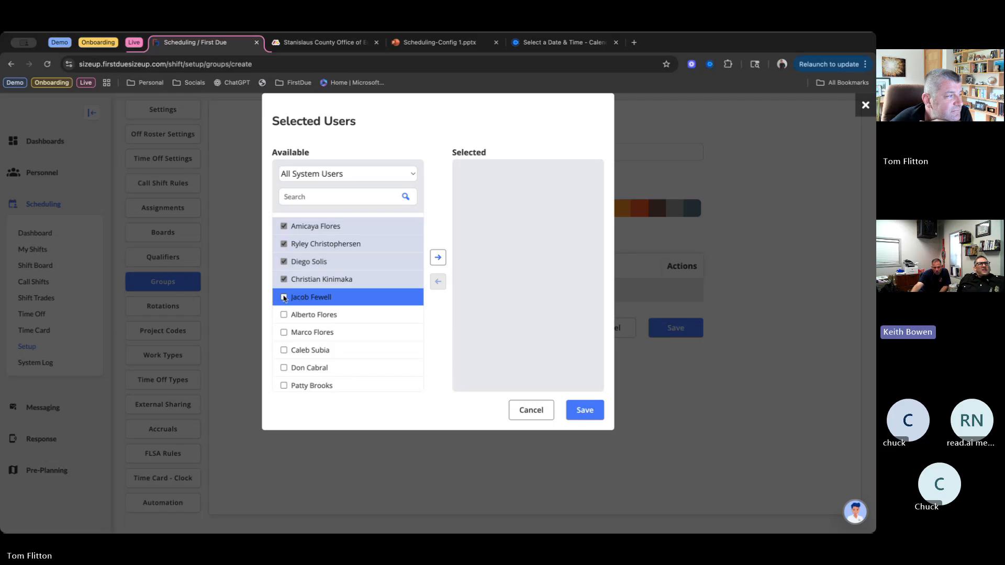
left_click(284, 298)
scroll(283, 315, "down", 1)
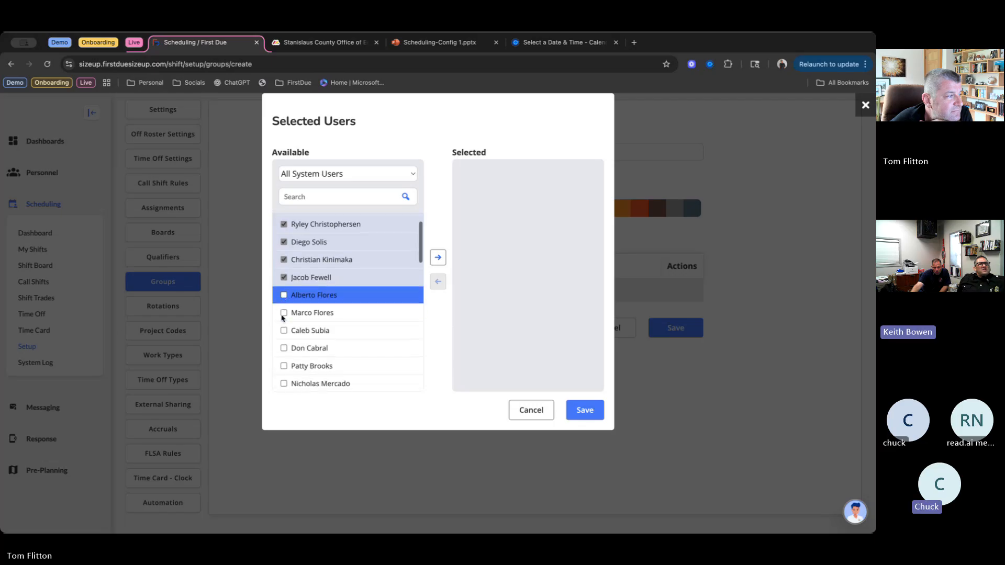
left_click(281, 296)
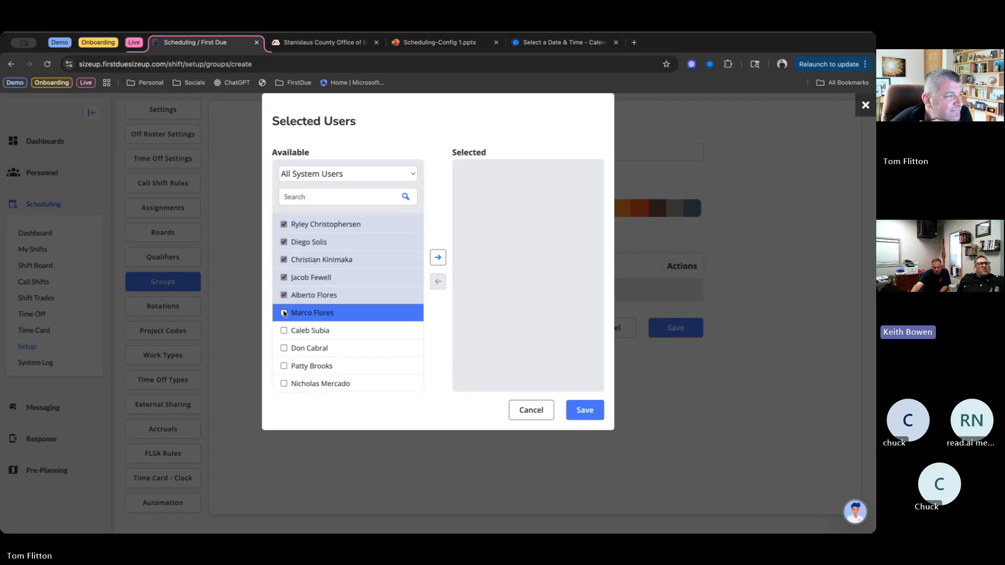
- Skip the seventh available user and mark the eighth through eleventh for the EMT group
scroll(284, 322, "down", 1)
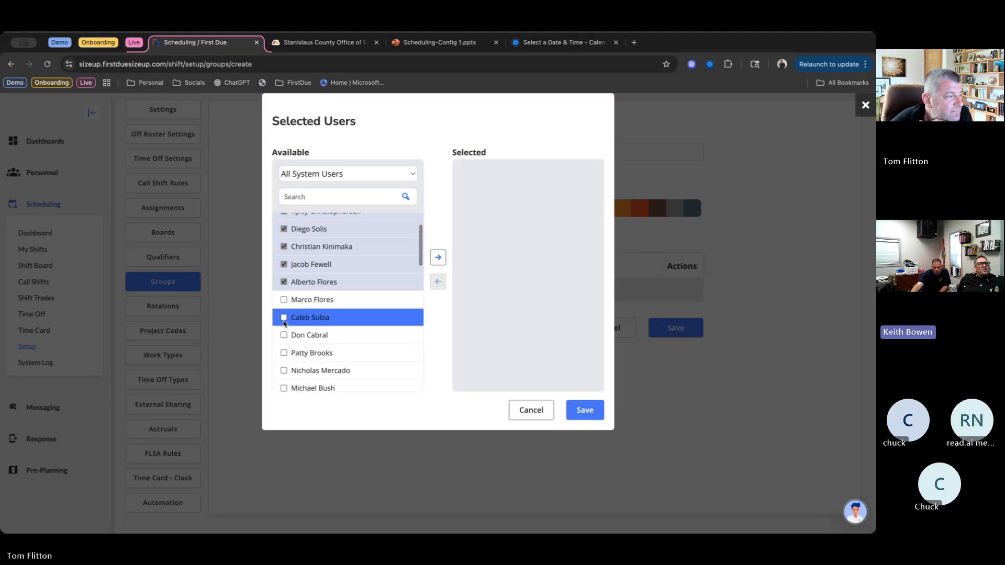
left_click(284, 321)
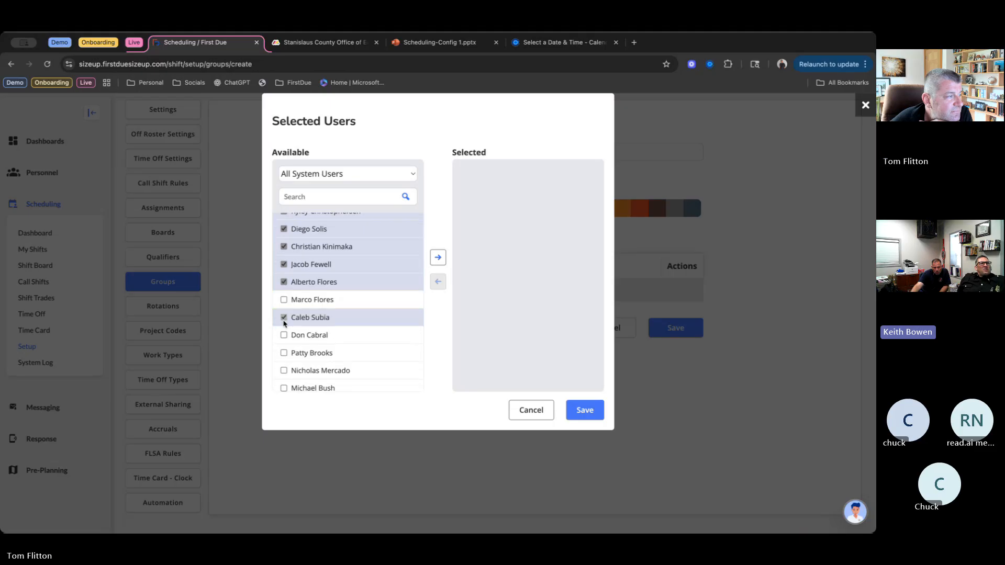
scroll(284, 324, "down", 1)
left_click(284, 328)
scroll(283, 330, "down", 1)
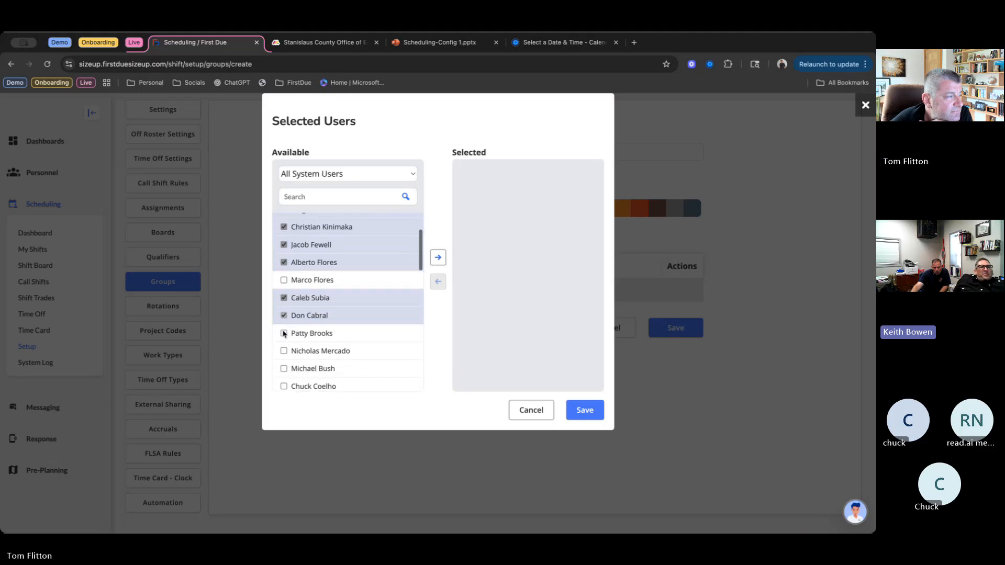
scroll(284, 333, "down", 1)
left_click(284, 308)
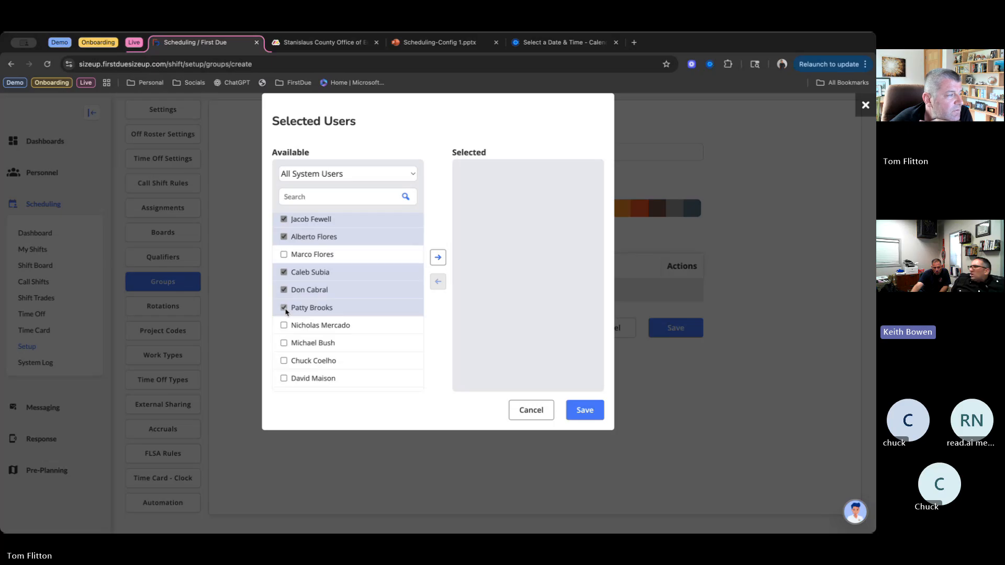
scroll(287, 332, "down", 1)
left_click(284, 319)
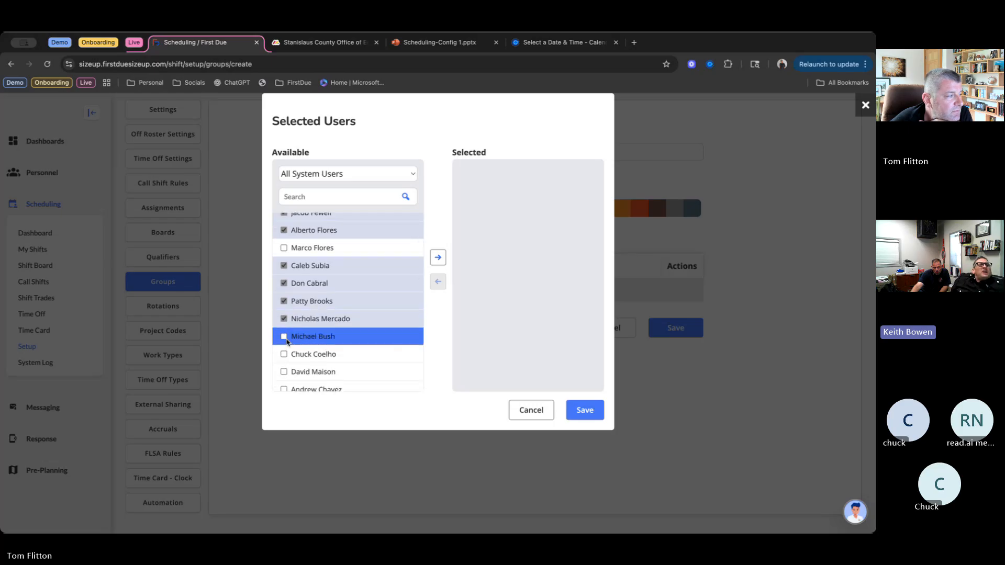
- Mark the thirteenth, fourteenth and sixteenth available users for the EMT group, leaving out the twelfth and fifteenth
scroll(287, 341, "down", 1)
scroll(287, 341, "down", 1)
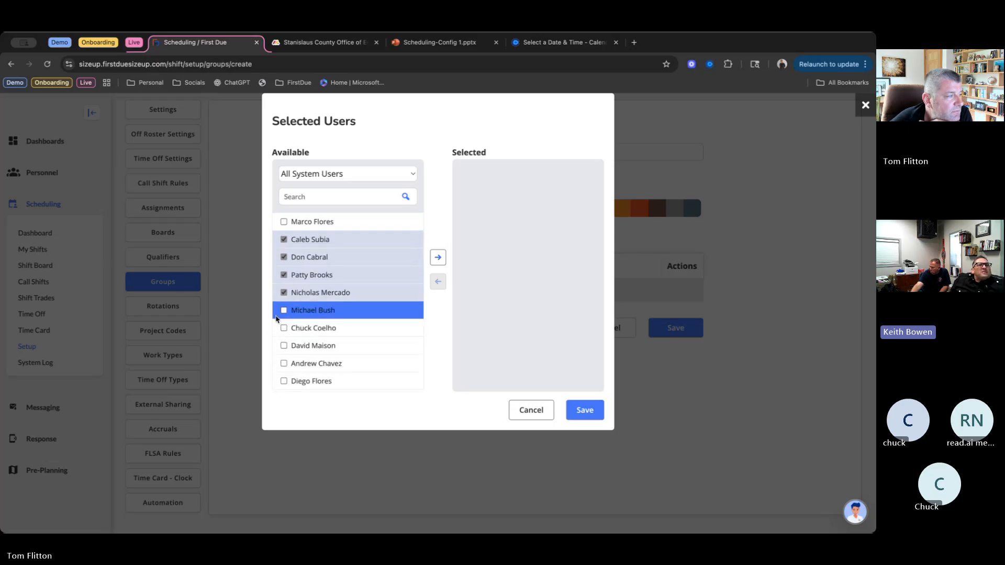
left_click(283, 329)
scroll(281, 331, "down", 1)
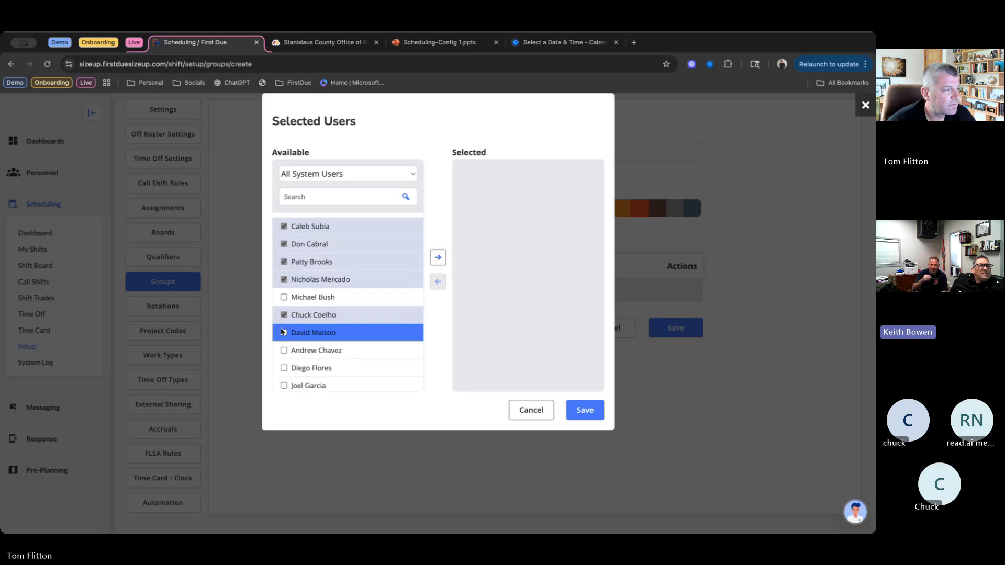
left_click(283, 333)
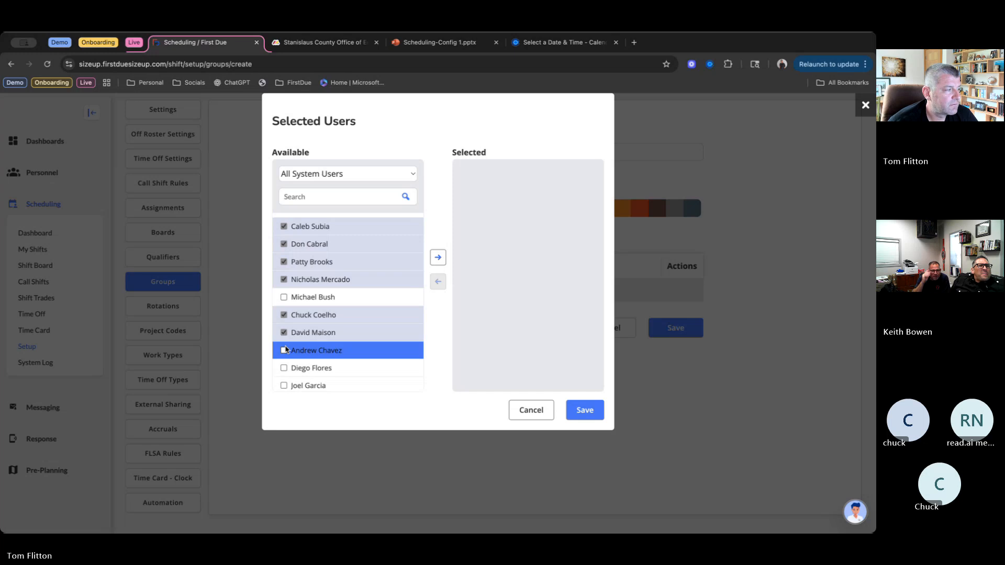
scroll(285, 349, "down", 1)
scroll(287, 350, "down", 1)
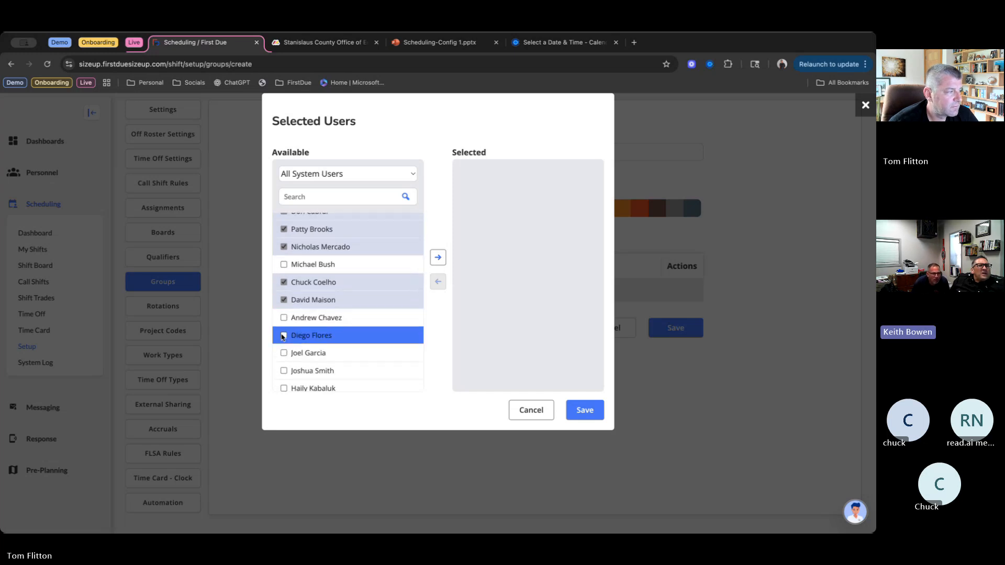
left_click(283, 336)
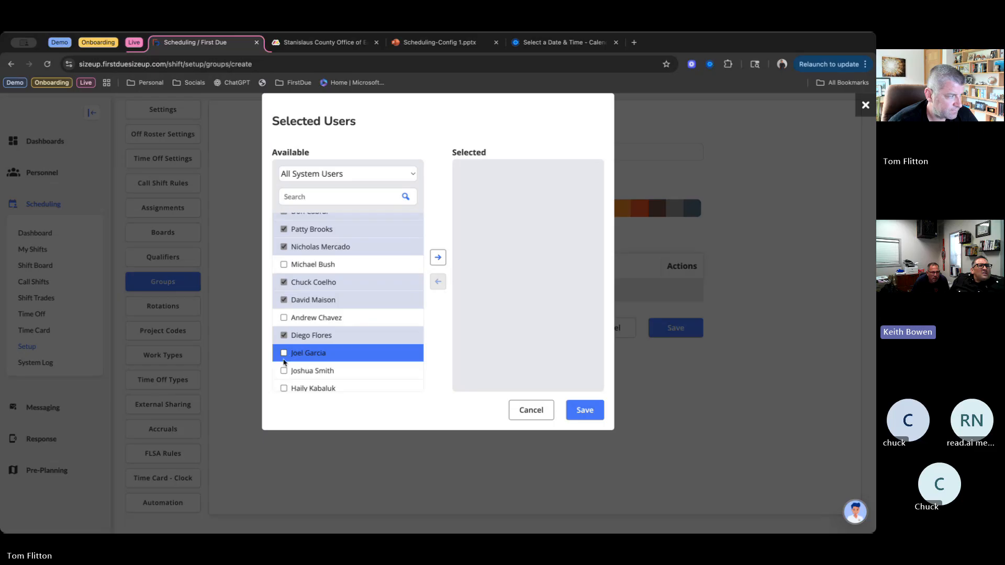
- Skip the three users after the sixteenth, then mark the 20th, 21st, 23rd and 24th for the EMT group
scroll(285, 361, "down", 2)
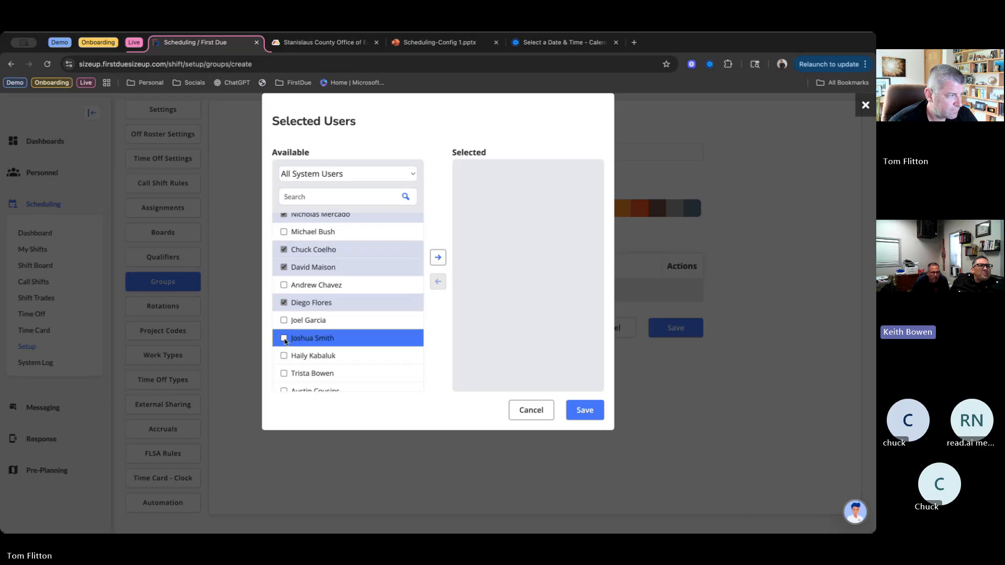
scroll(286, 341, "down", 2)
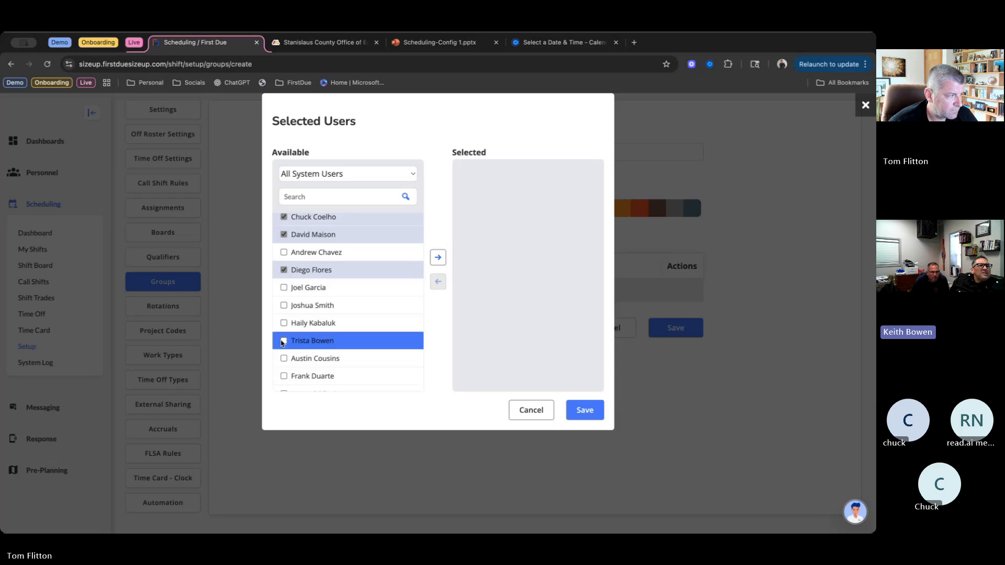
left_click(284, 341)
scroll(283, 357, "down", 2)
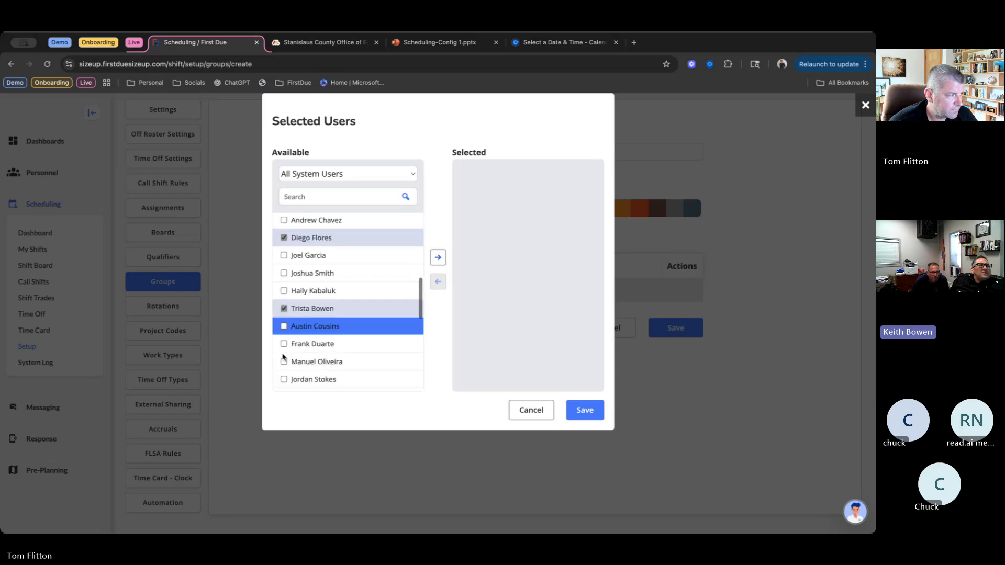
scroll(283, 359, "down", 1)
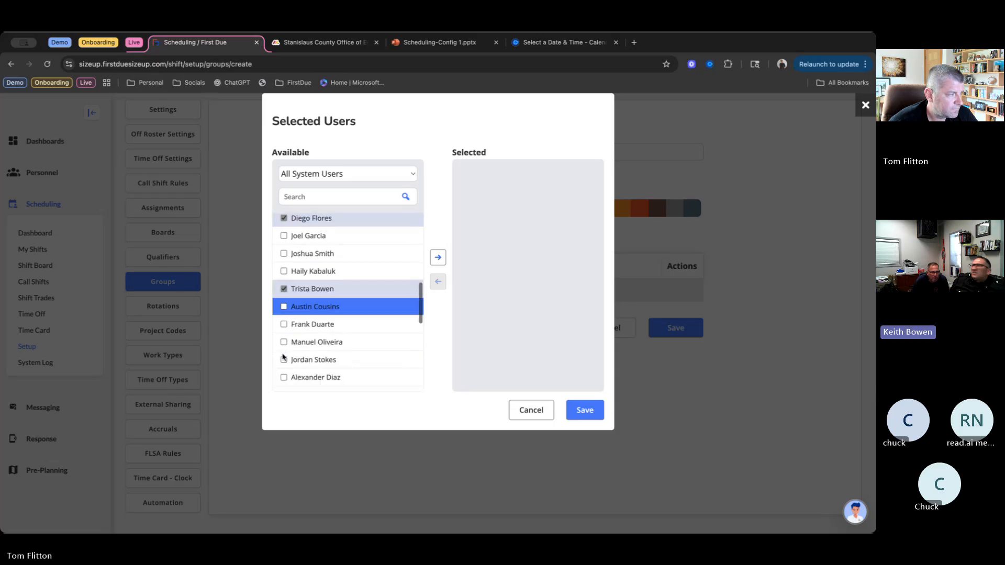
left_click(284, 307)
scroll(282, 316, "down", 1)
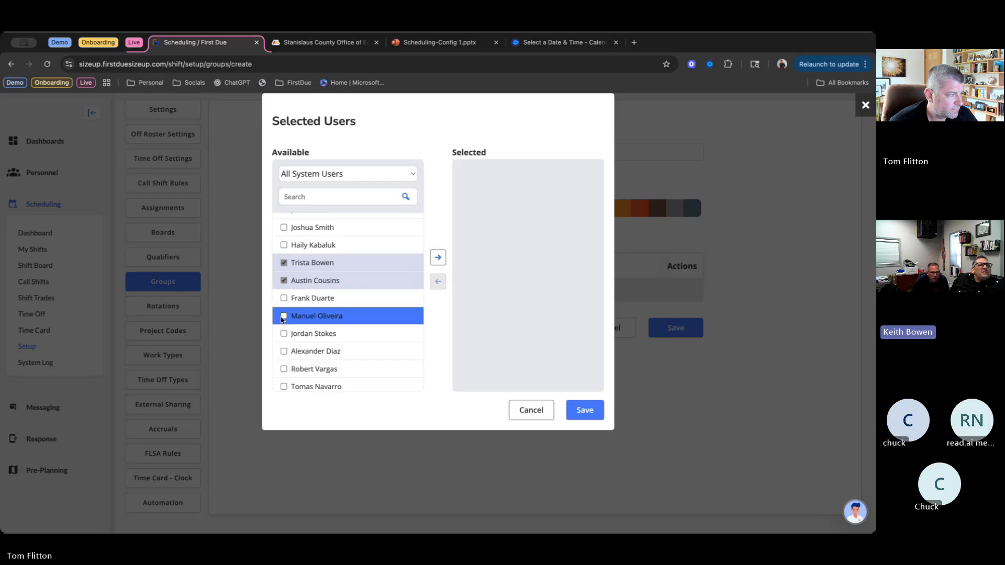
scroll(281, 319, "down", 1)
left_click(283, 289)
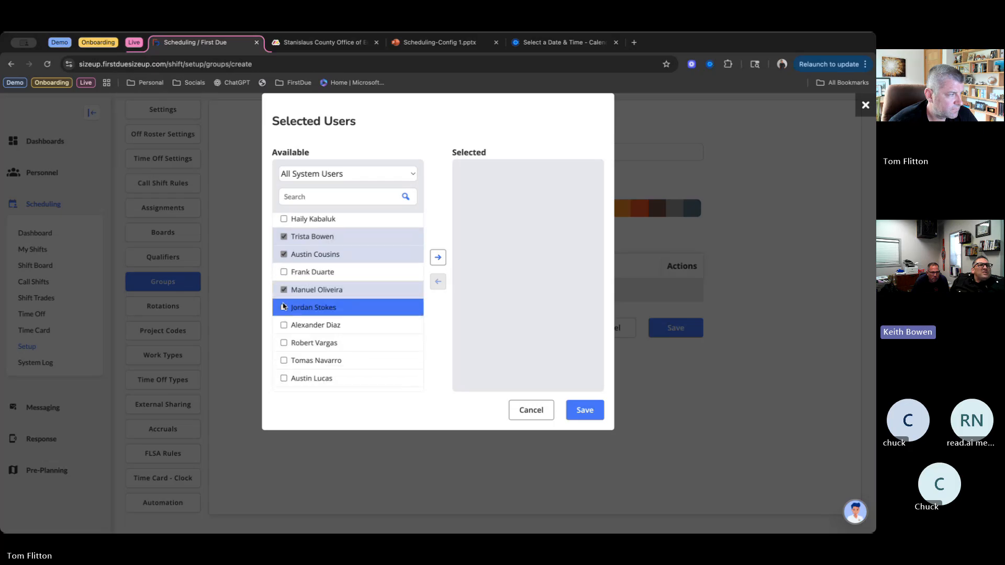
left_click(284, 307)
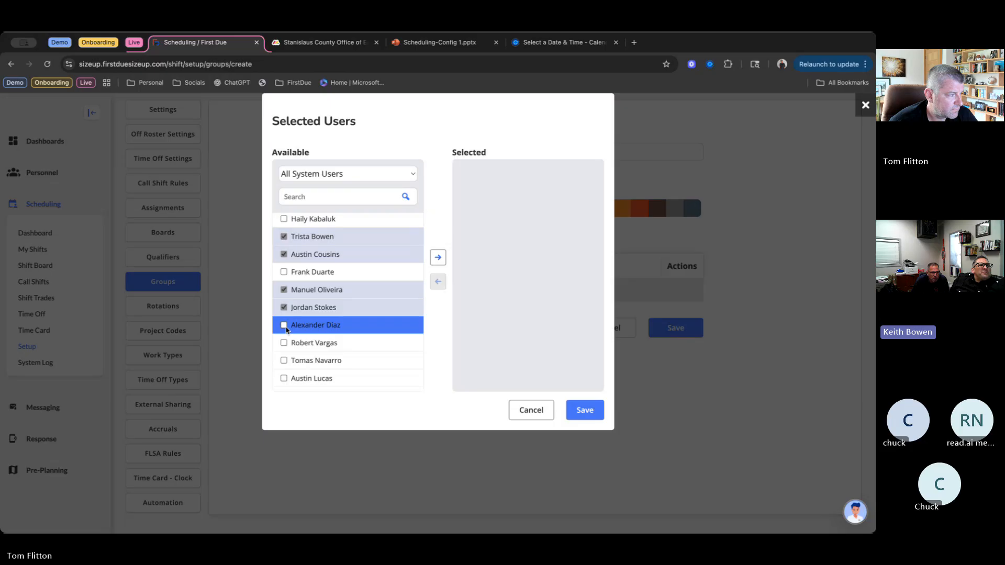
- Mark the 26th, 27th, 29th, 30th and 32nd available users for the EMT group
scroll(283, 335, "down", 1)
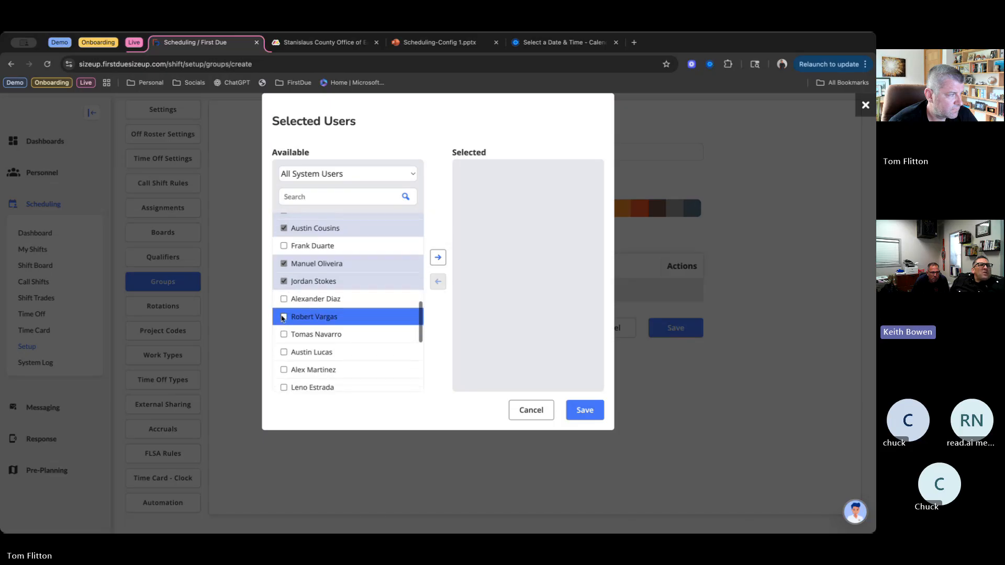
left_click(283, 318)
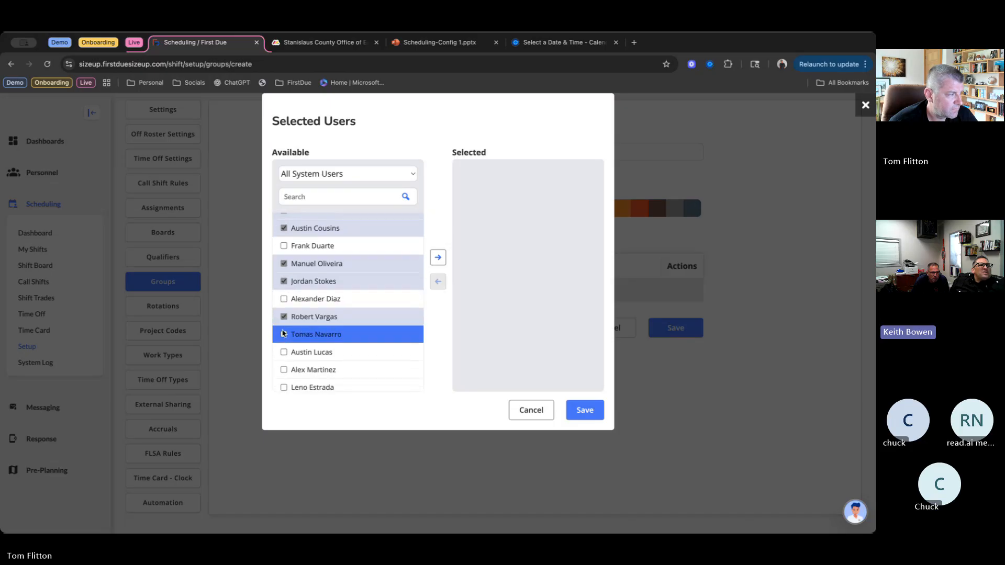
left_click(283, 335)
scroll(283, 335, "down", 1)
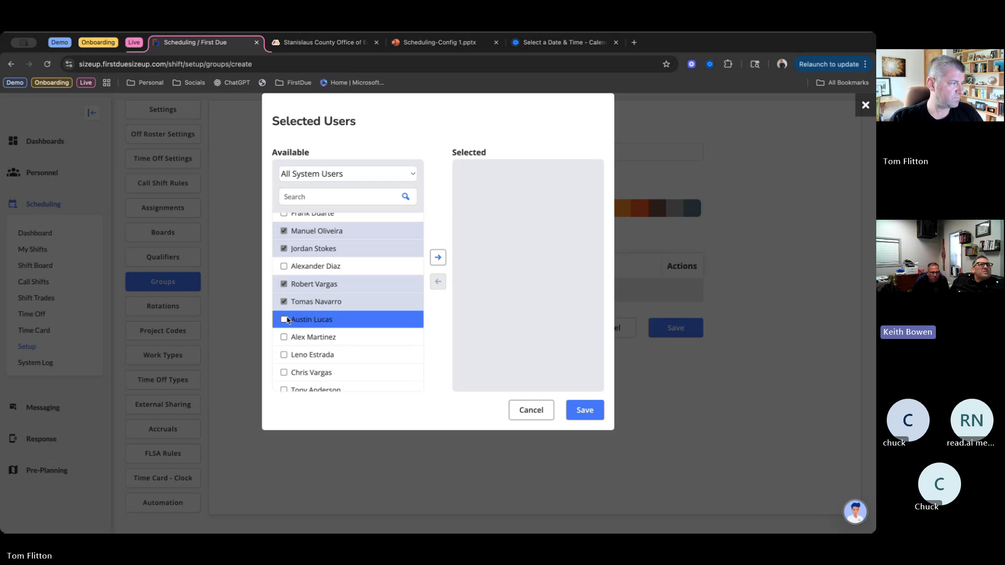
left_click(284, 350)
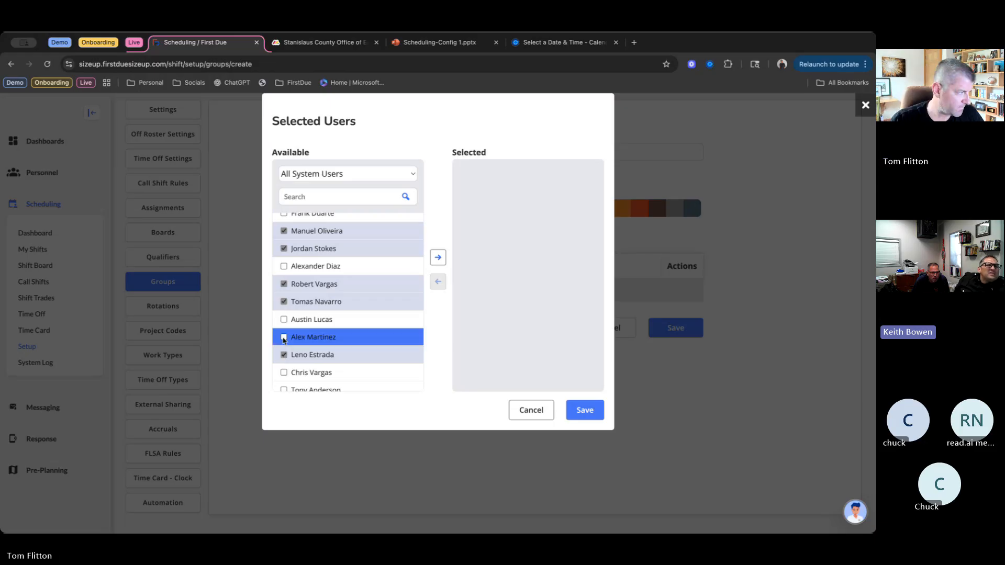
left_click(284, 339)
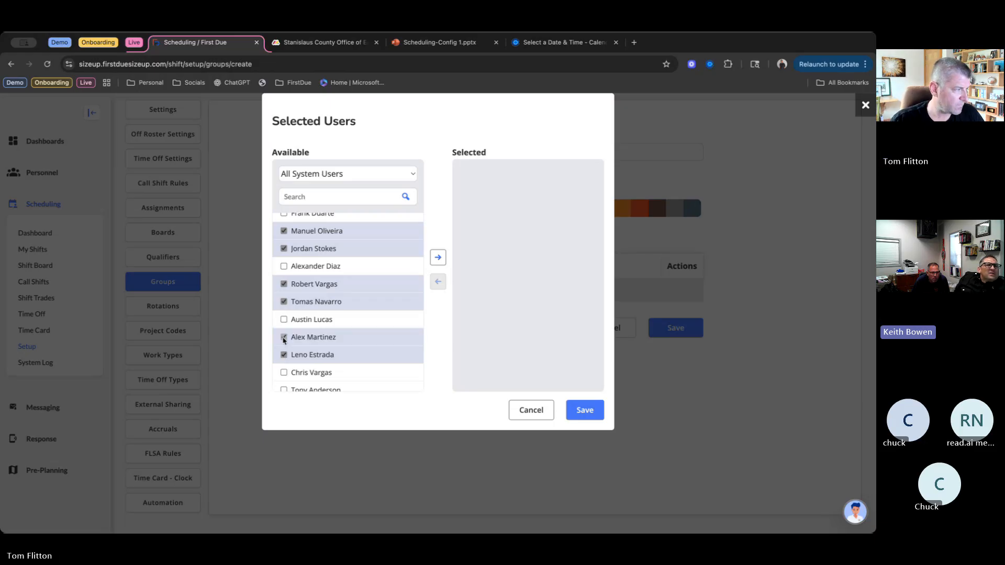
scroll(284, 340, "down", 1)
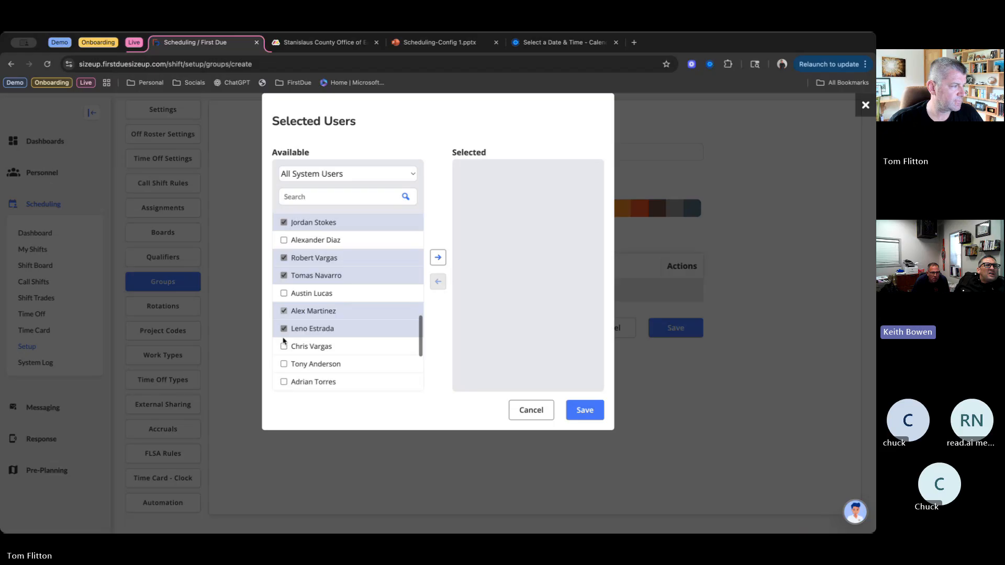
scroll(283, 341, "down", 1)
left_click(284, 338)
scroll(283, 341, "down", 2)
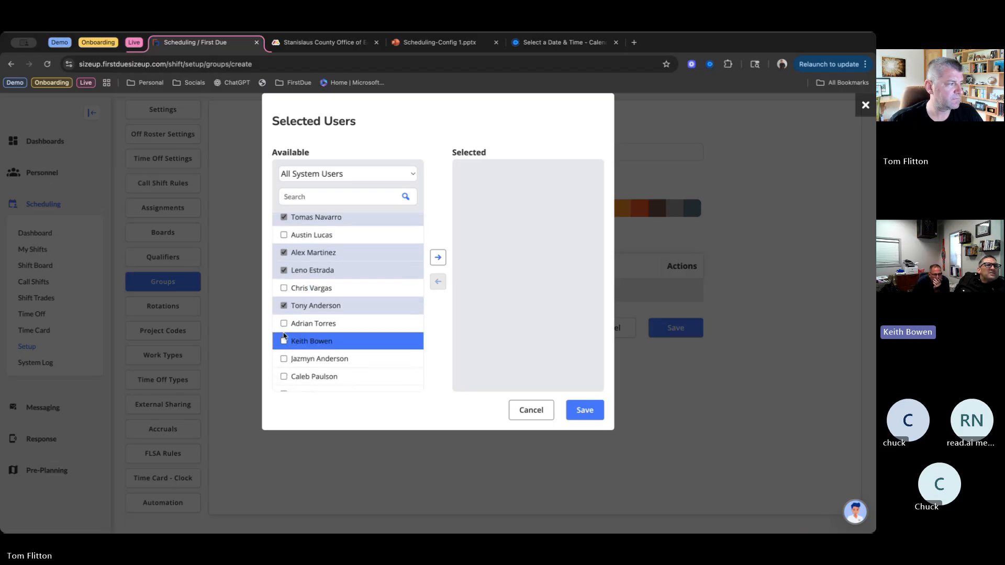
scroll(283, 358, "down", 1)
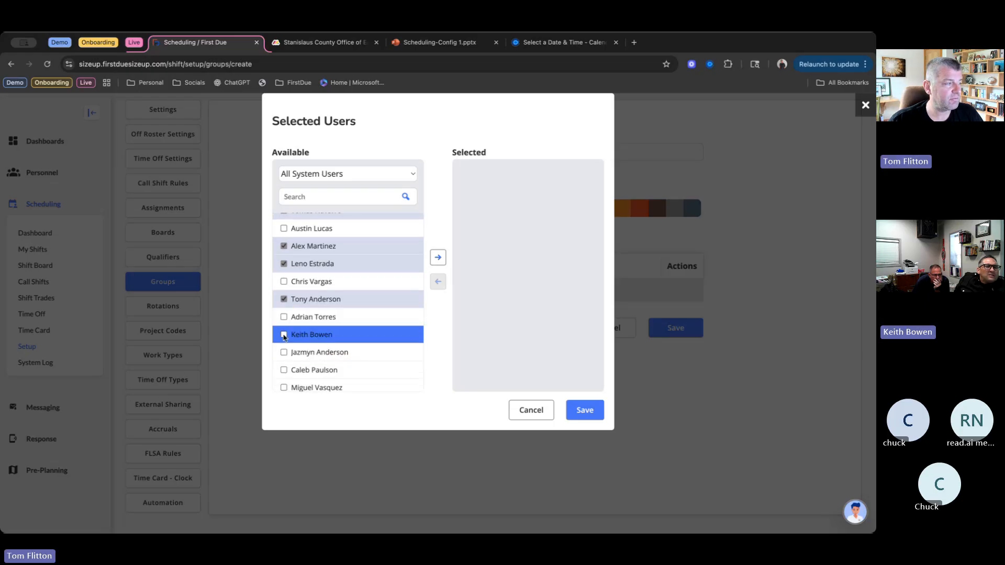
- Skip the 33rd available user and mark the 34th through 37th for the EMT group
left_click(284, 336)
scroll(285, 337, "down", 2)
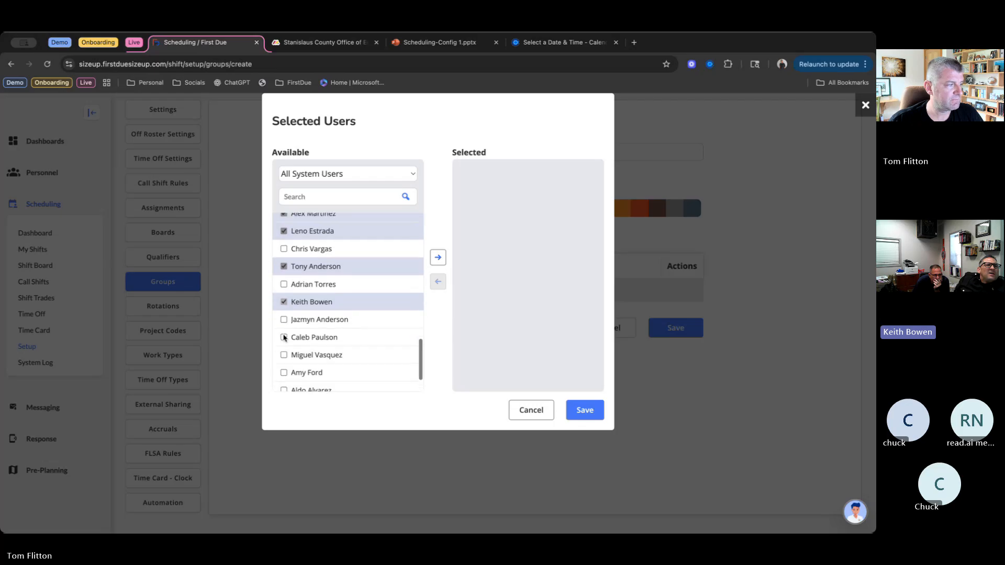
scroll(285, 337, "down", 2)
left_click(284, 287)
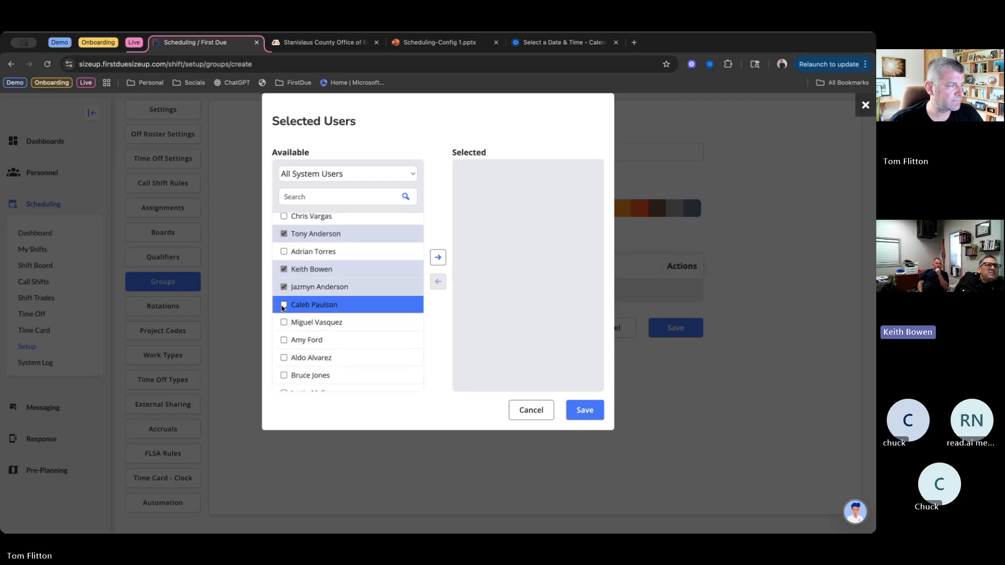
left_click(283, 307)
left_click(284, 323)
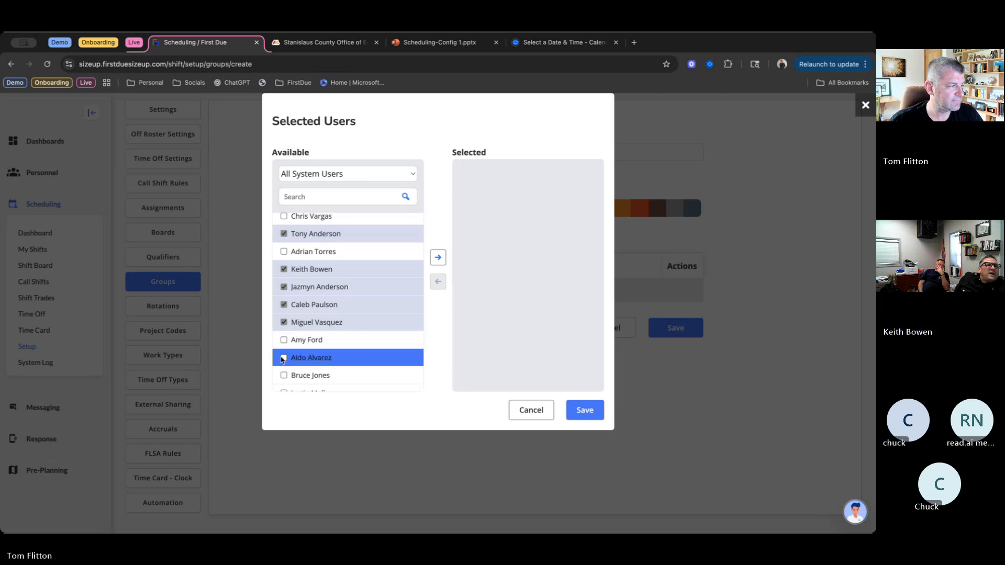
- Mark the 39th and 41st available users, then save all marked users as the EMT group's selected users
scroll(281, 360, "down", 1)
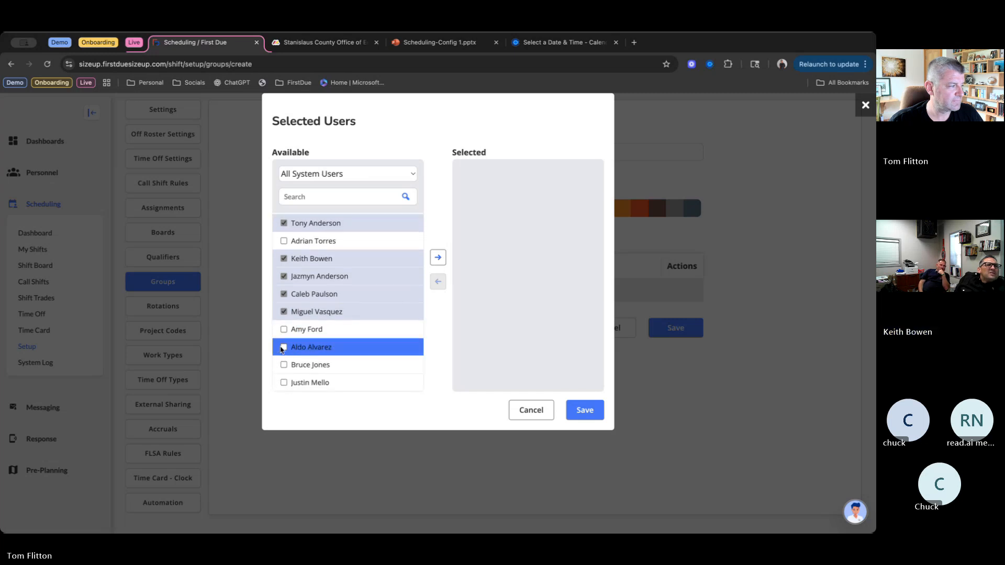
left_click(283, 348)
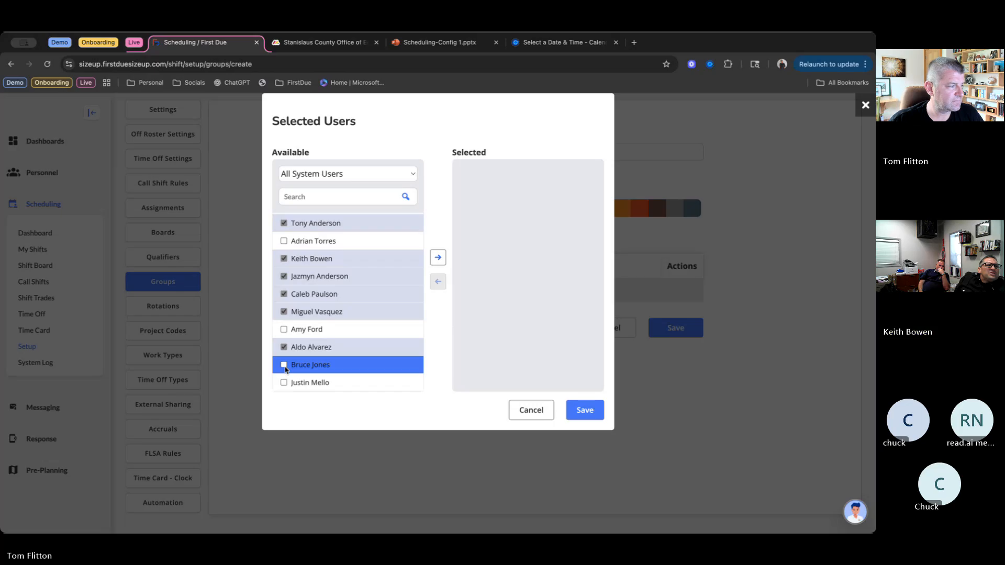
left_click(285, 383)
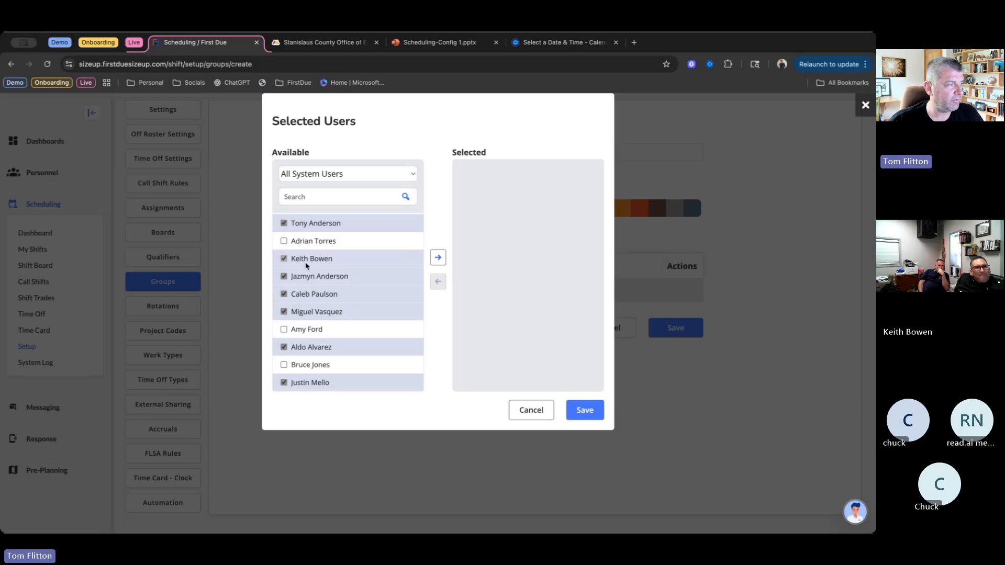
left_click(438, 259)
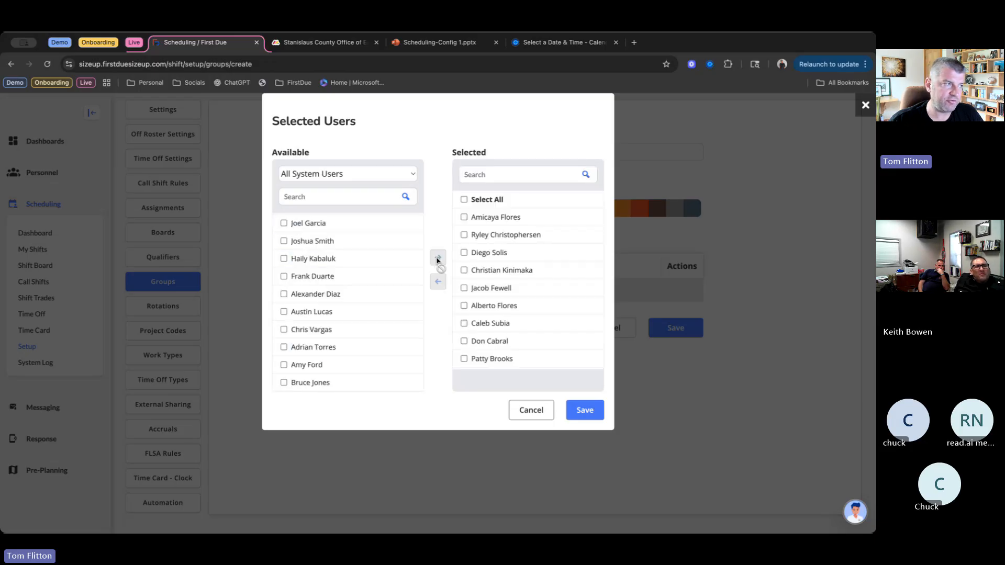
left_click(595, 412)
- Review the list of members added to the EMT group
scroll(758, 360, "down", 1)
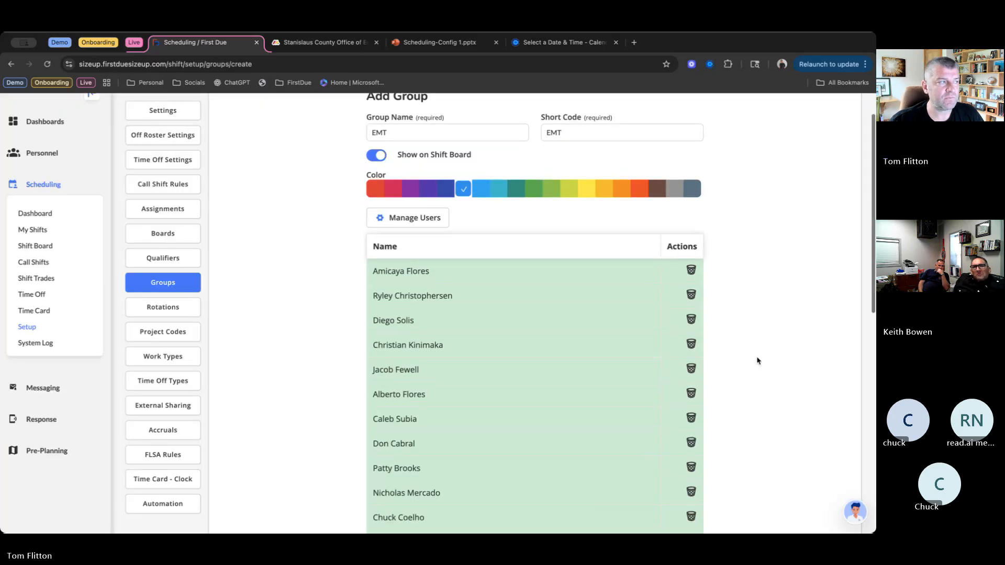
scroll(758, 360, "down", 10)
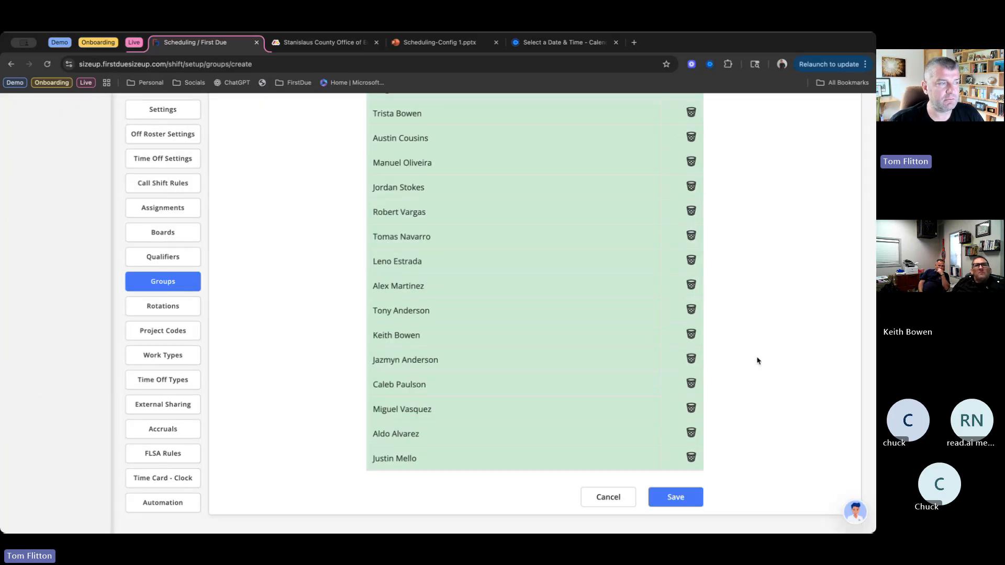
scroll(757, 360, "up", 10)
scroll(758, 360, "down", 2)
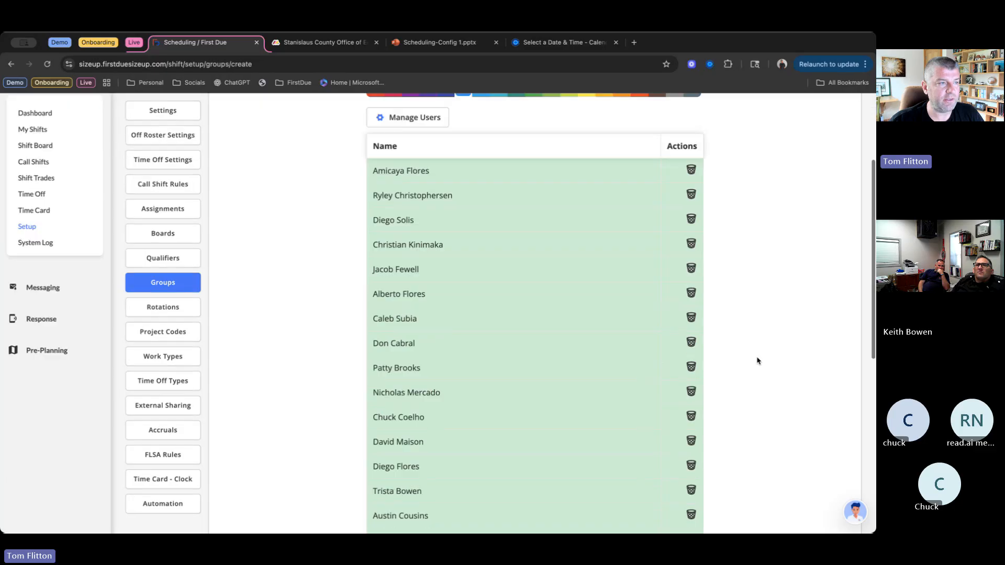
scroll(757, 360, "down", 3)
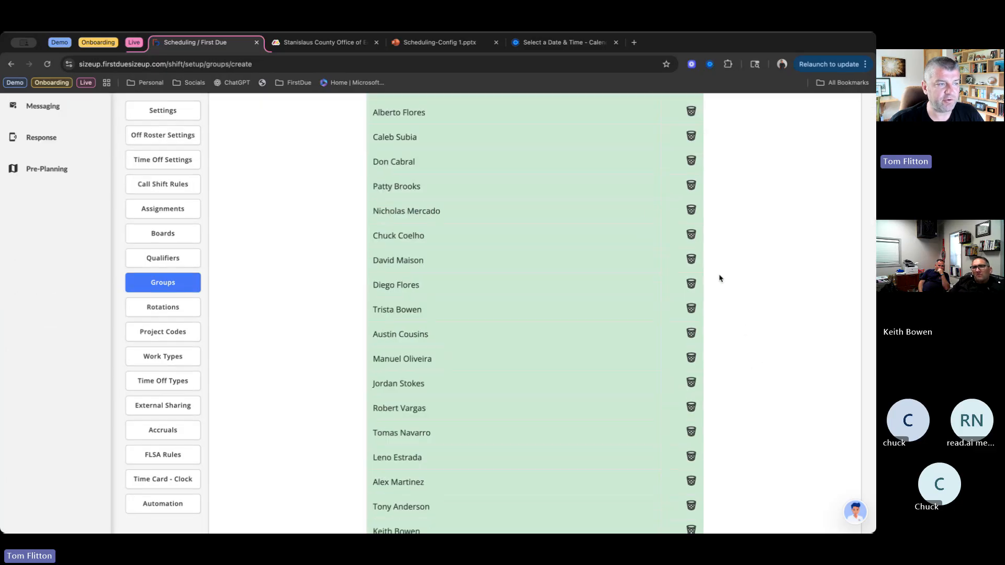
scroll(691, 259, "up", 5)
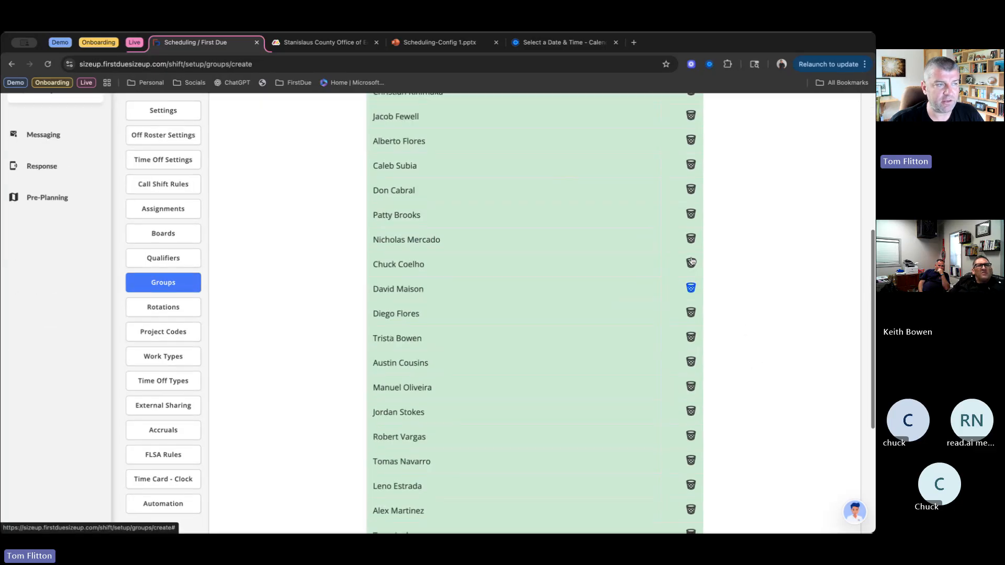
left_click(407, 217)
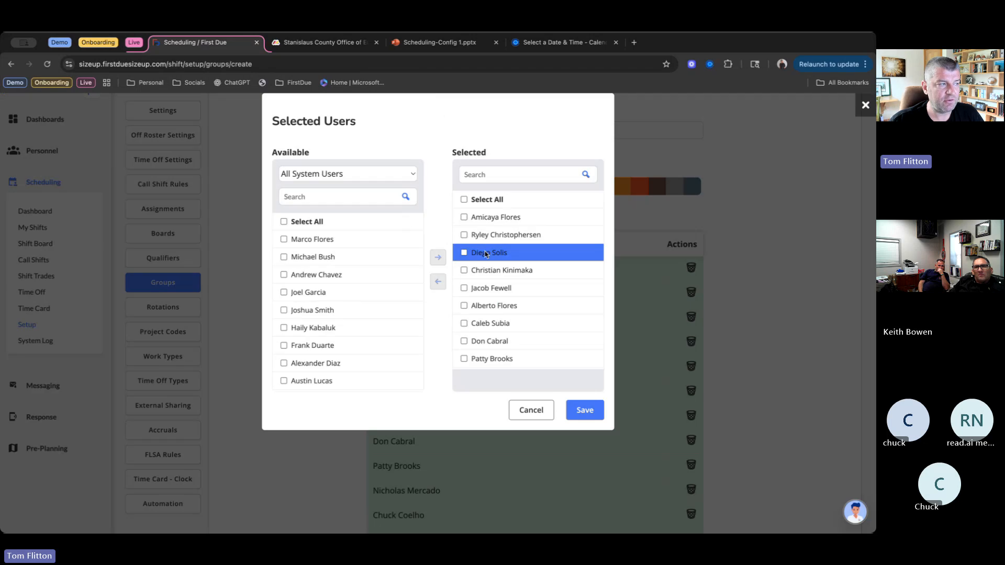
left_click(487, 254)
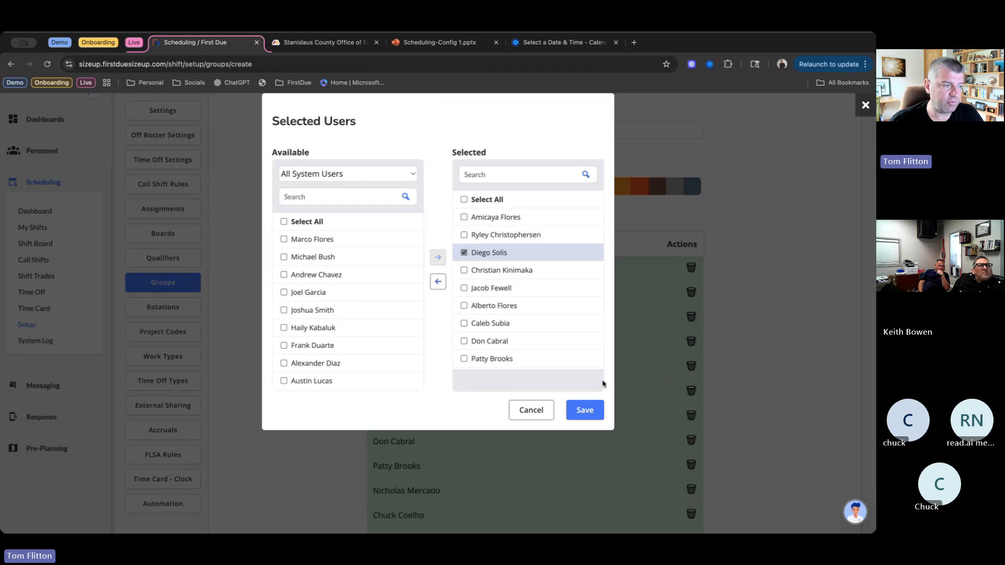
left_click(524, 412)
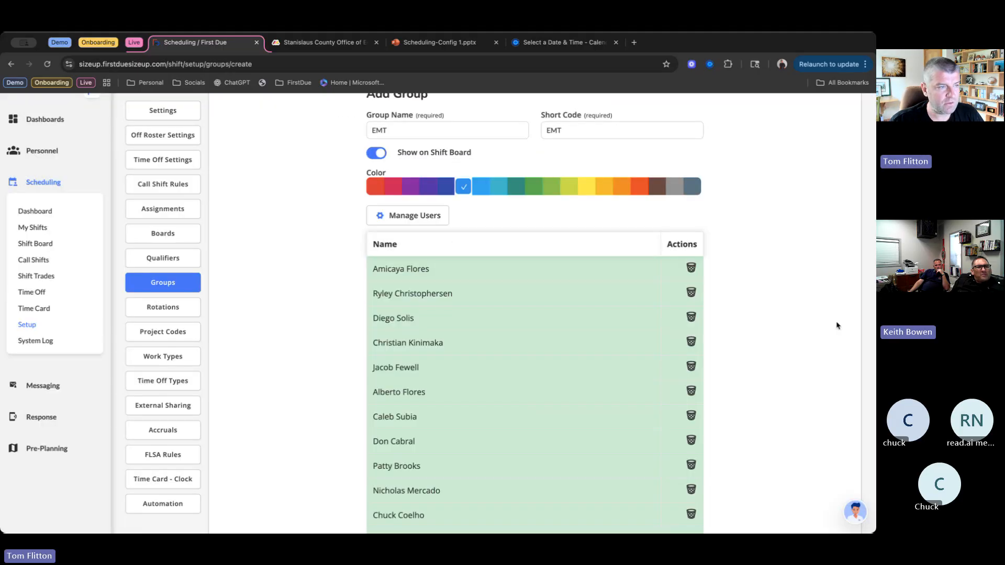
- Save the new EMT group with its added members
scroll(776, 337, "down", 5)
scroll(776, 337, "down", 5)
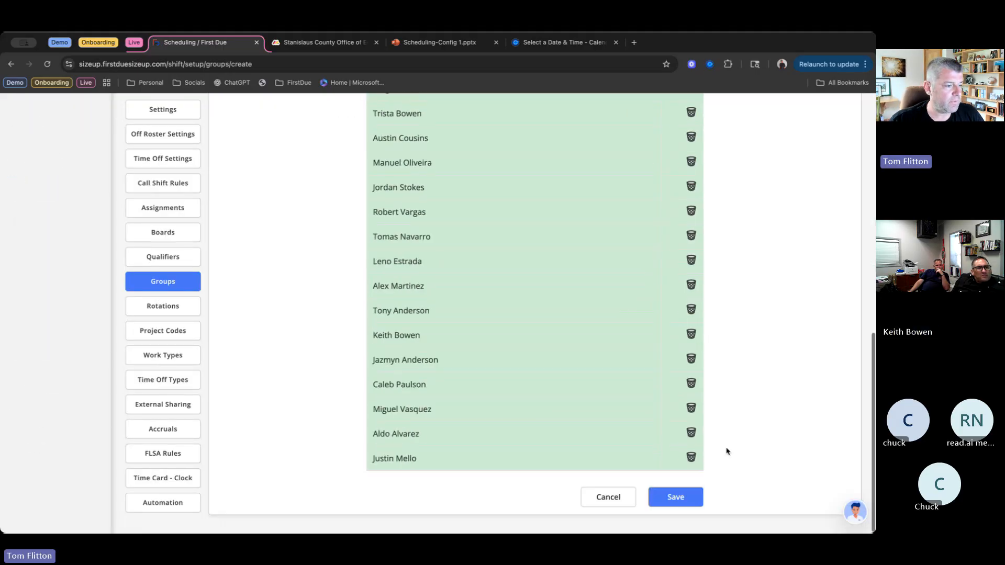
left_click(690, 496)
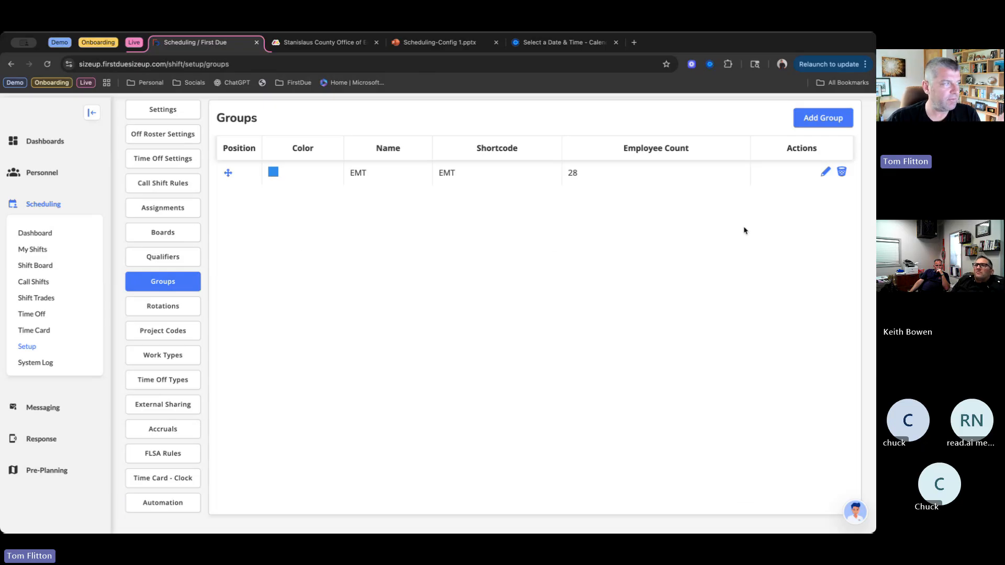
- Reopen the EMT group to check its settings and members, and return to the groups list
left_click(826, 172)
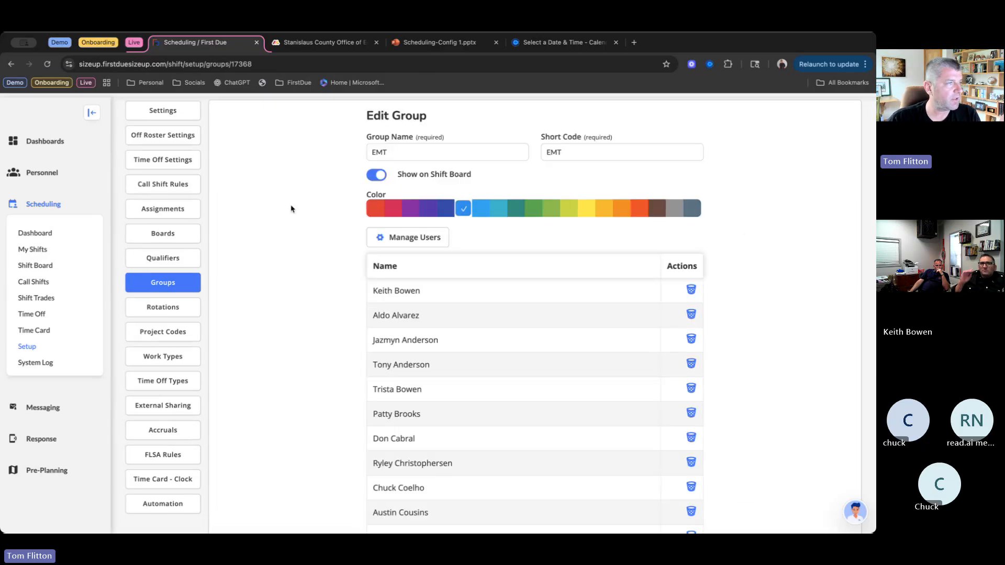
scroll(696, 419, "down", 10)
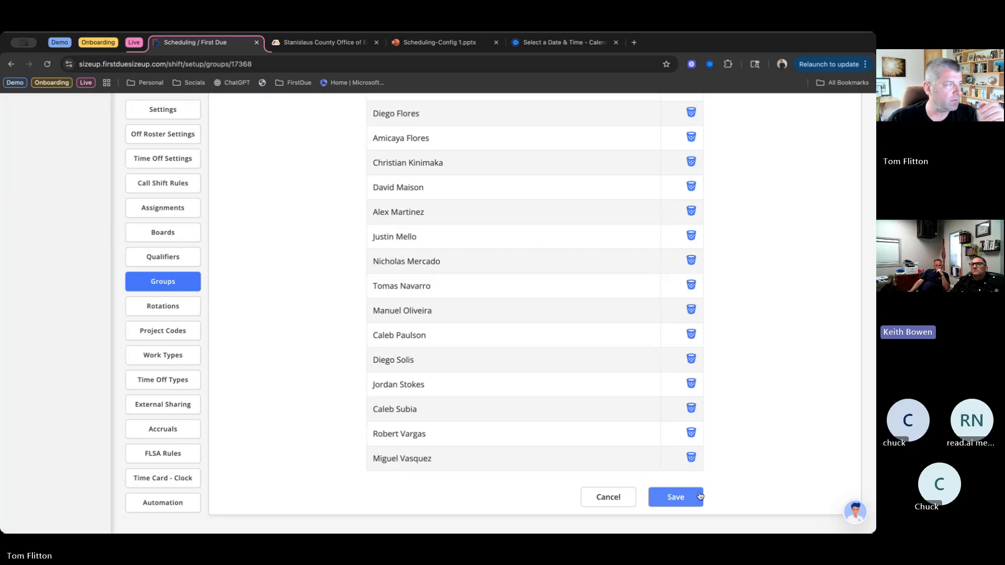
left_click(678, 496)
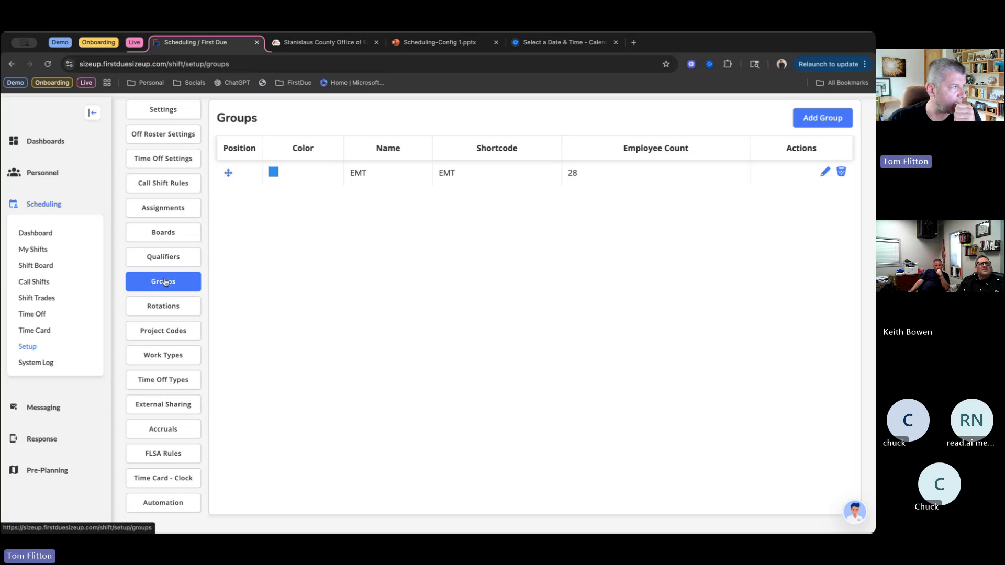
- Start a new assignment in the scheduling setup and name it Station 55
left_click(167, 311)
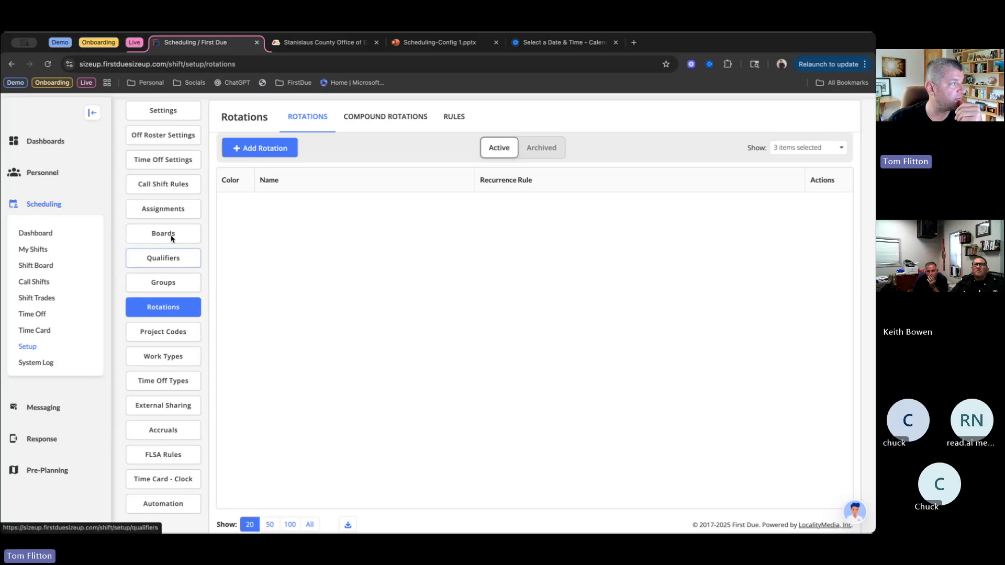
left_click(172, 209)
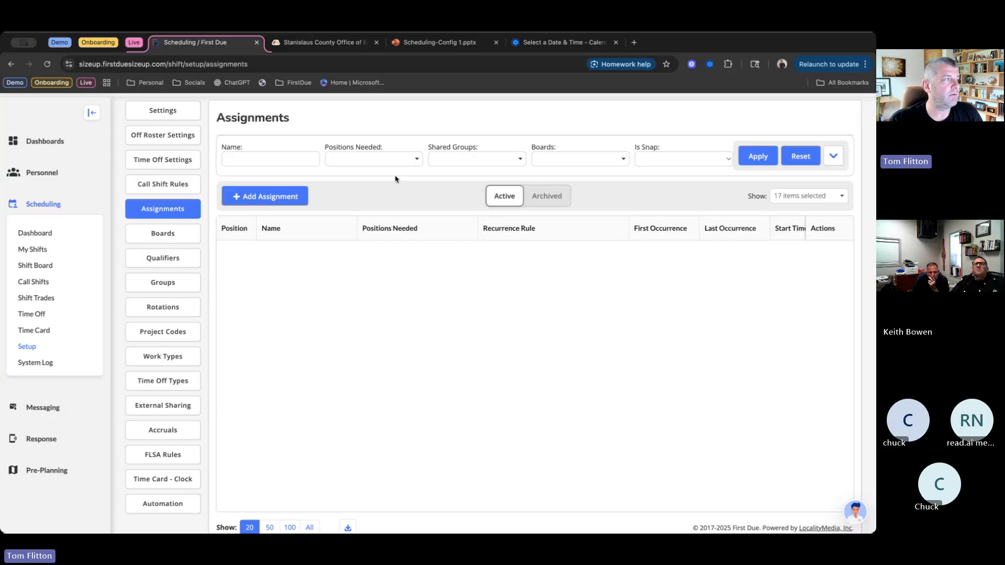
left_click(276, 201)
left_click(298, 162)
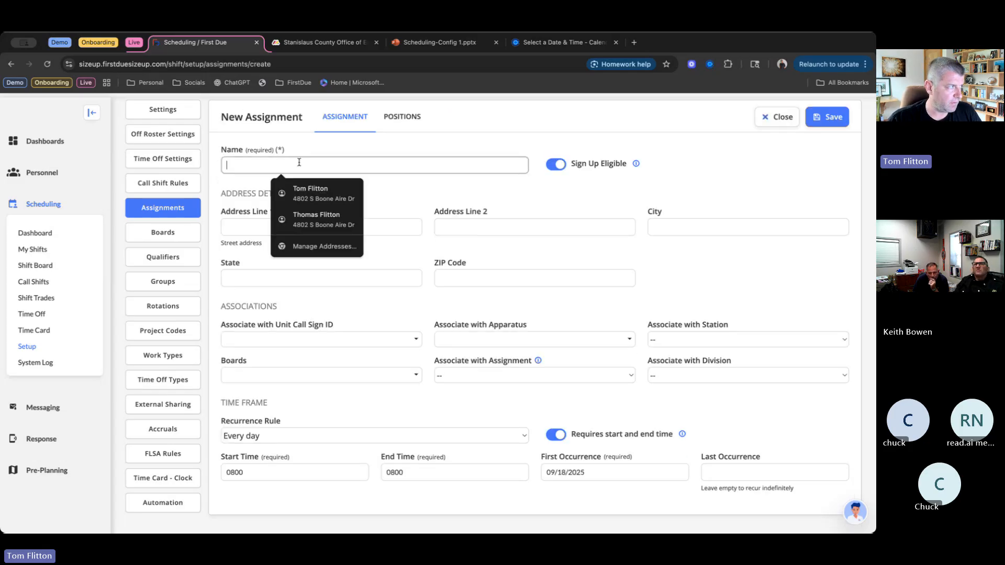
left_click(308, 153)
left_click(309, 153)
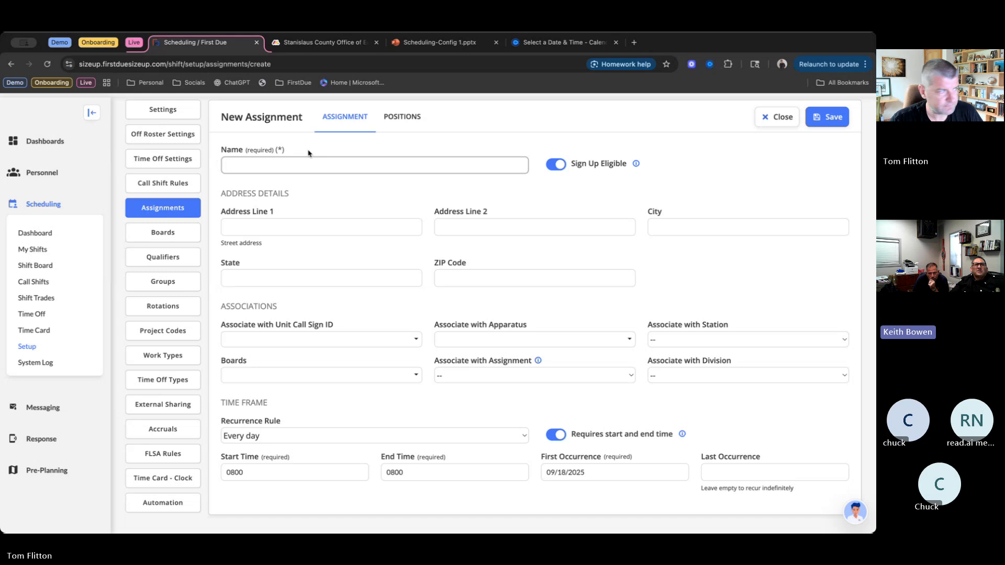
type("S")
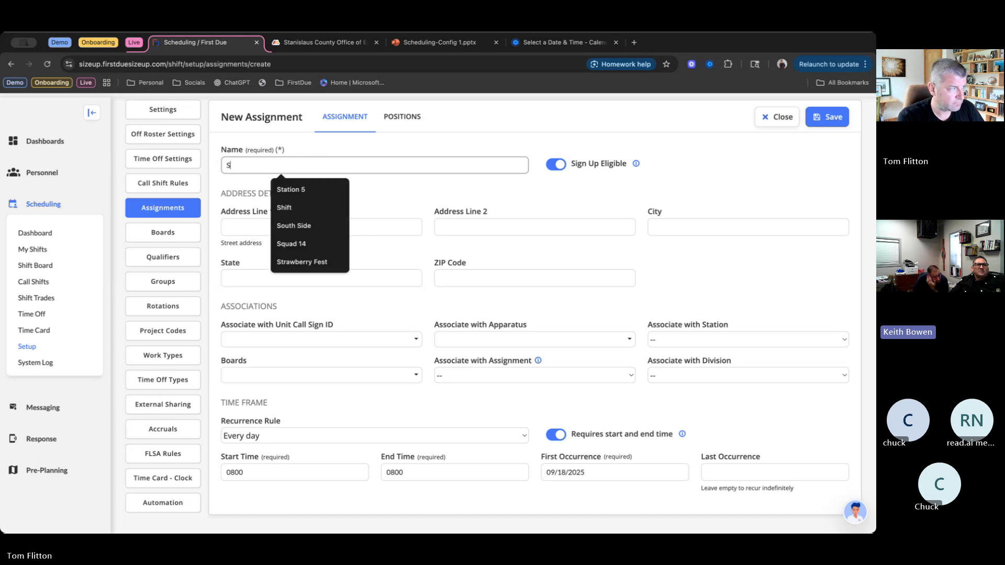
type("tatio")
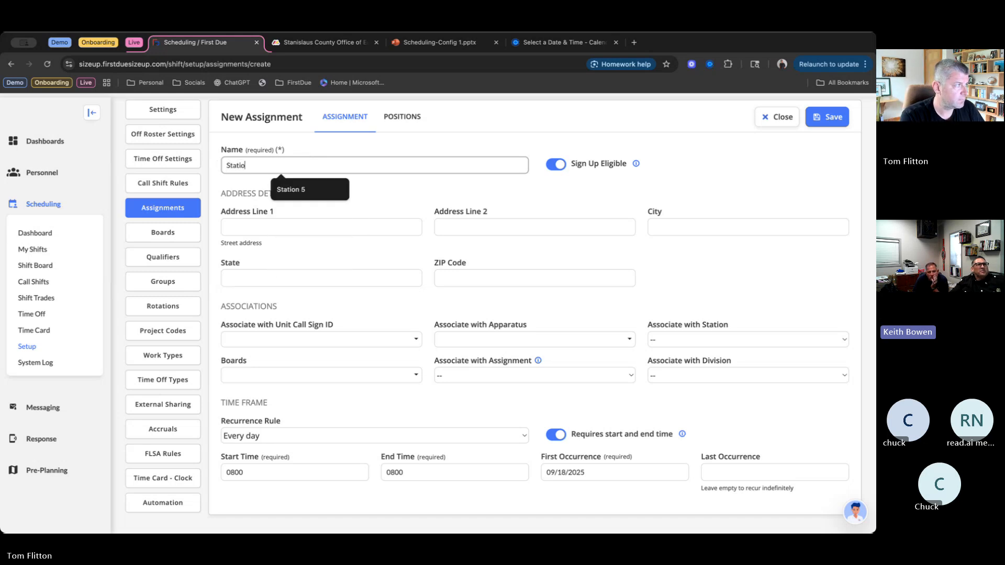
type("n 55")
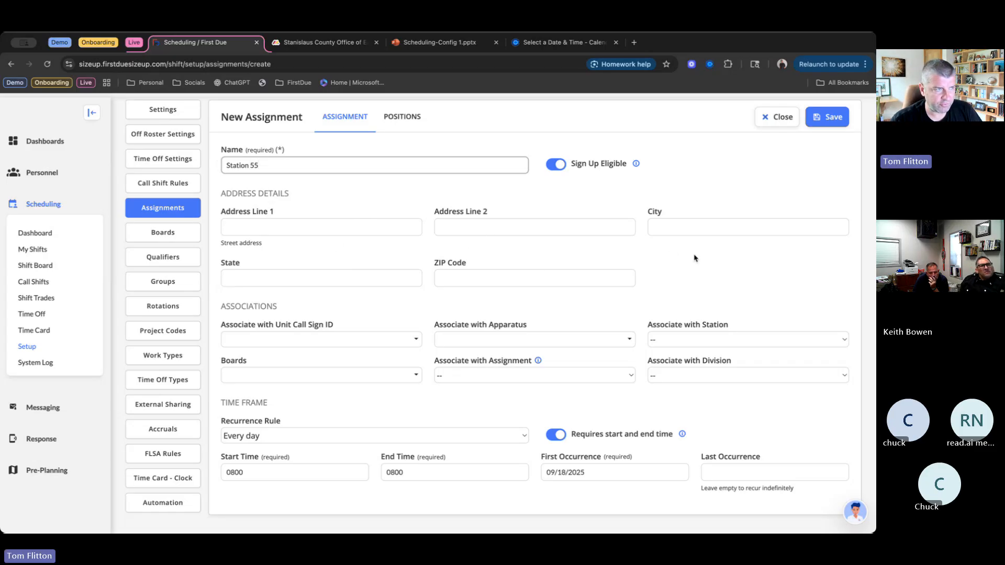
- Associate the Station 55 assignment with all unit call sign IDs and all apparatus
scroll(669, 273, "down", 1)
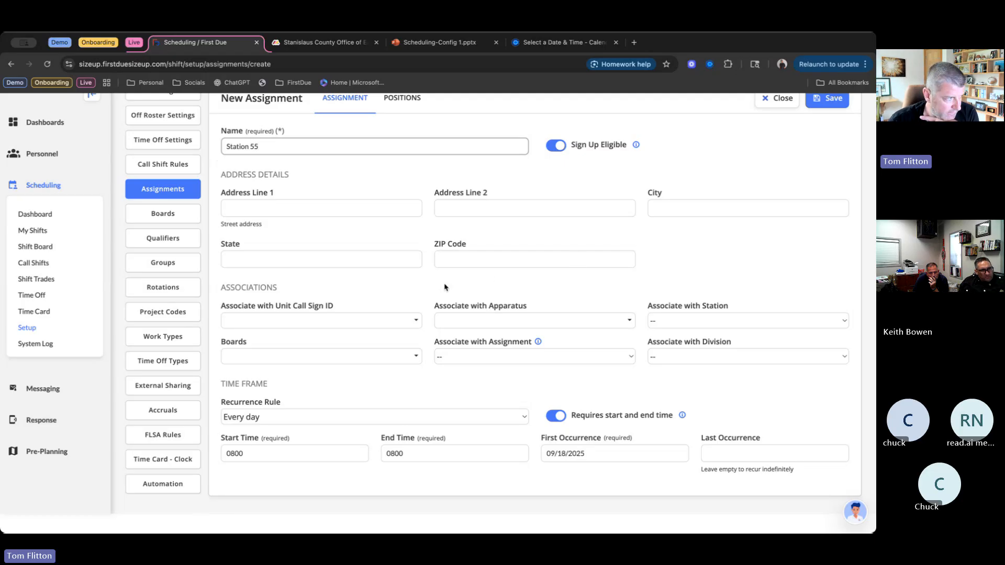
left_click(417, 321)
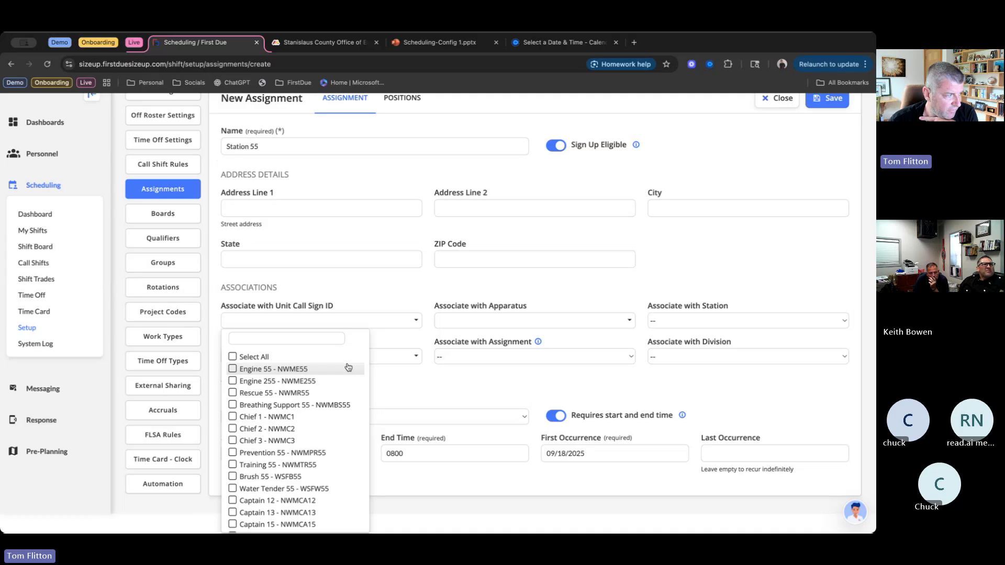
scroll(345, 393, "down", 1)
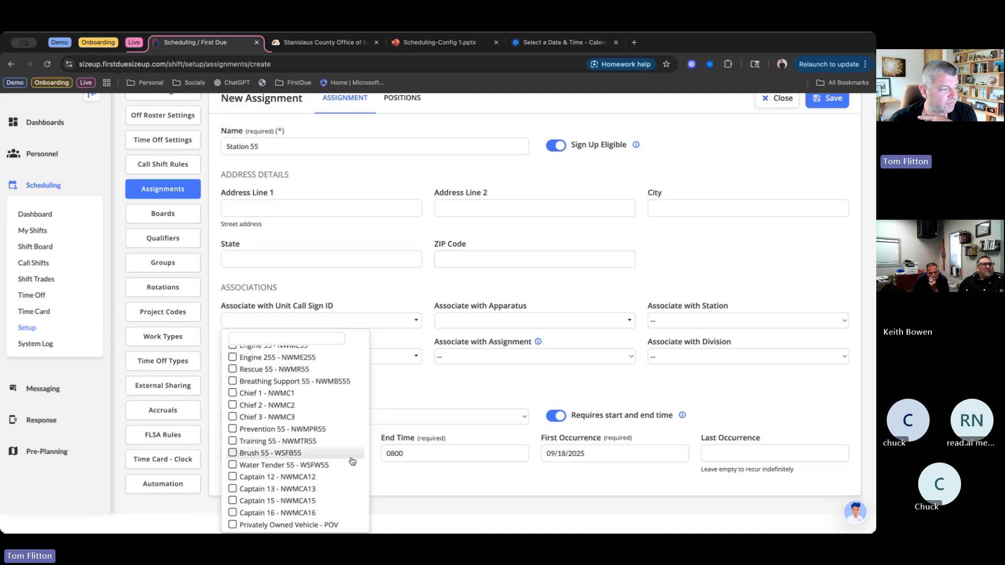
scroll(349, 458, "up", 1)
scroll(352, 460, "up", 1)
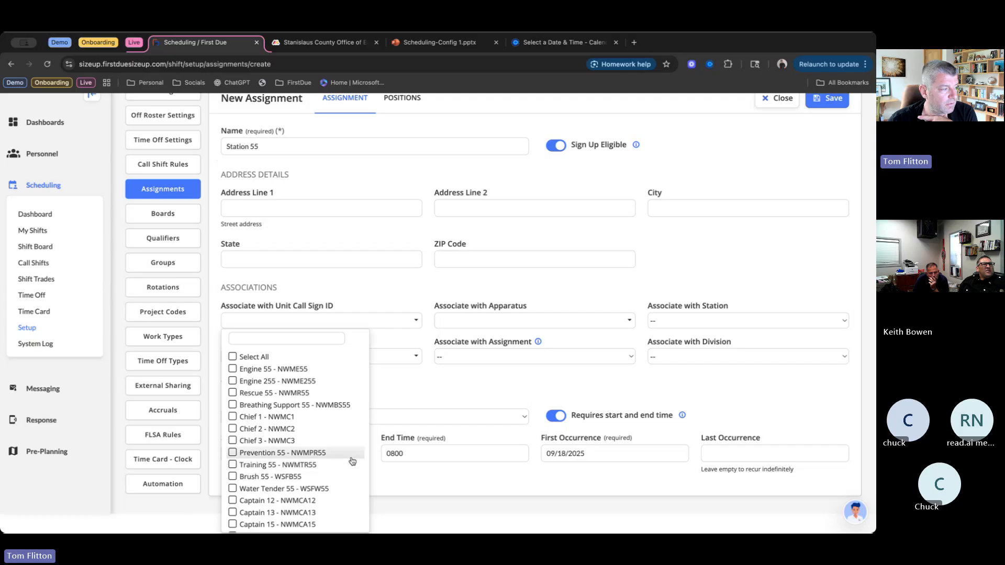
left_click(235, 357)
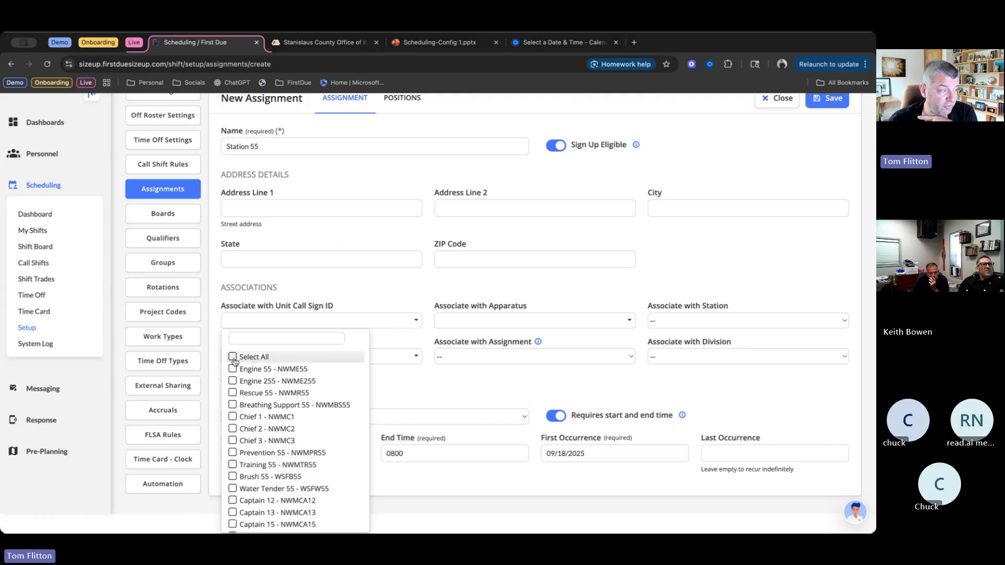
scroll(297, 425, "down", 1)
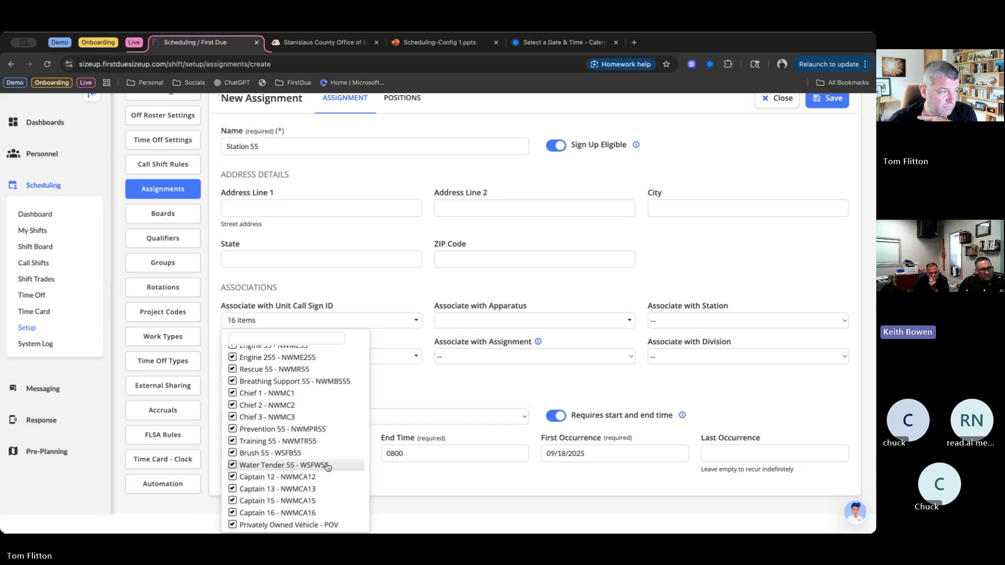
left_click(619, 323)
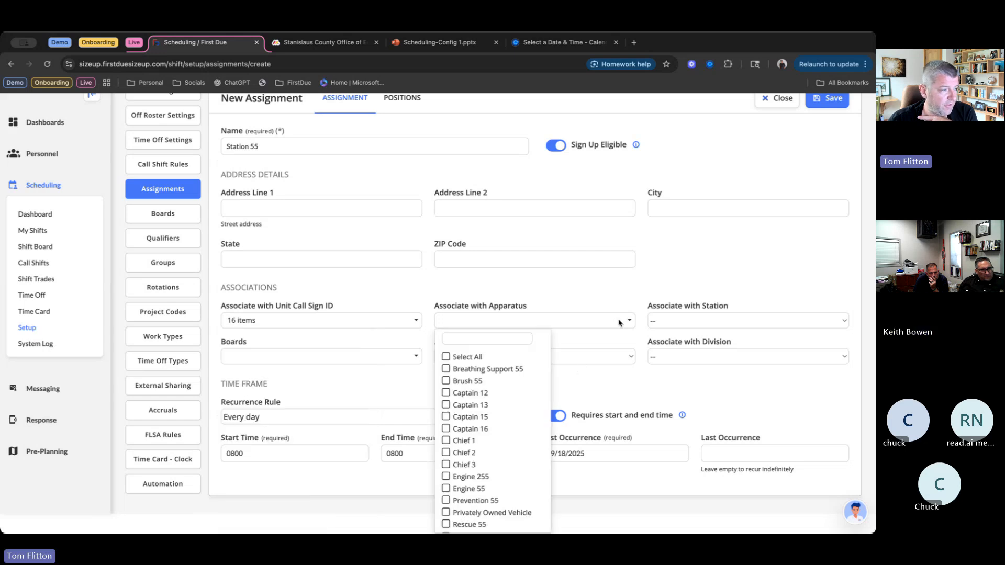
left_click(445, 358)
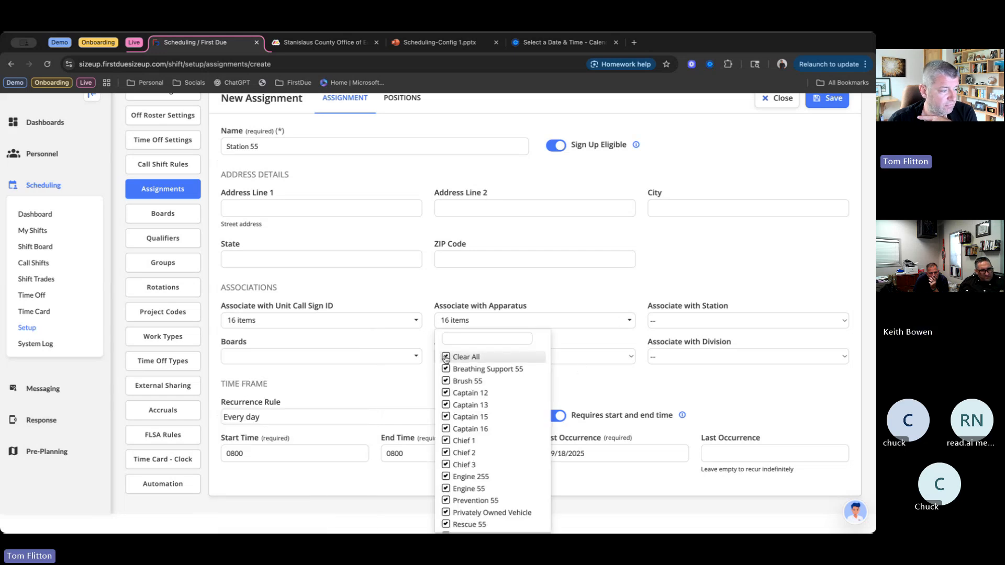
scroll(474, 411, "down", 2)
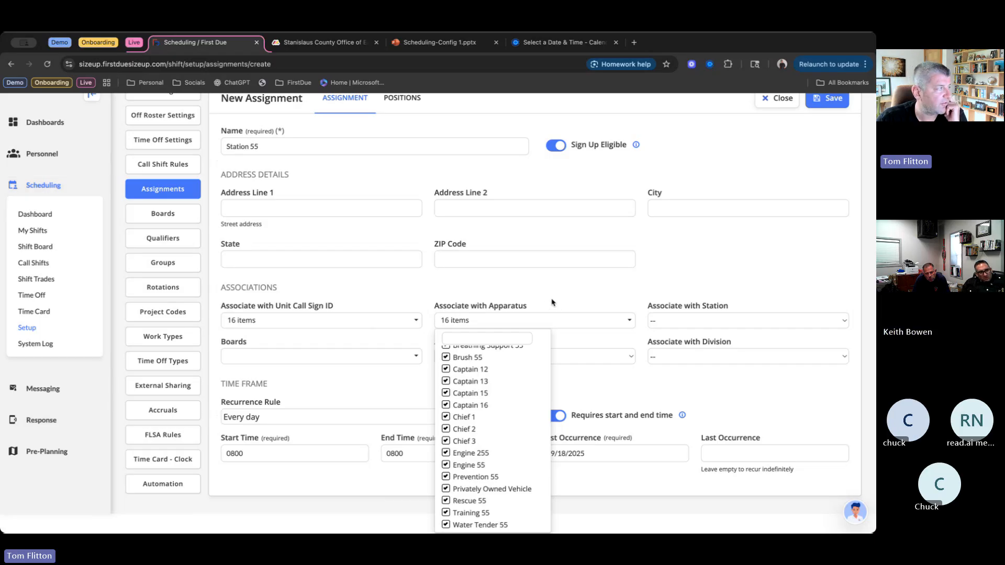
left_click(31, 187)
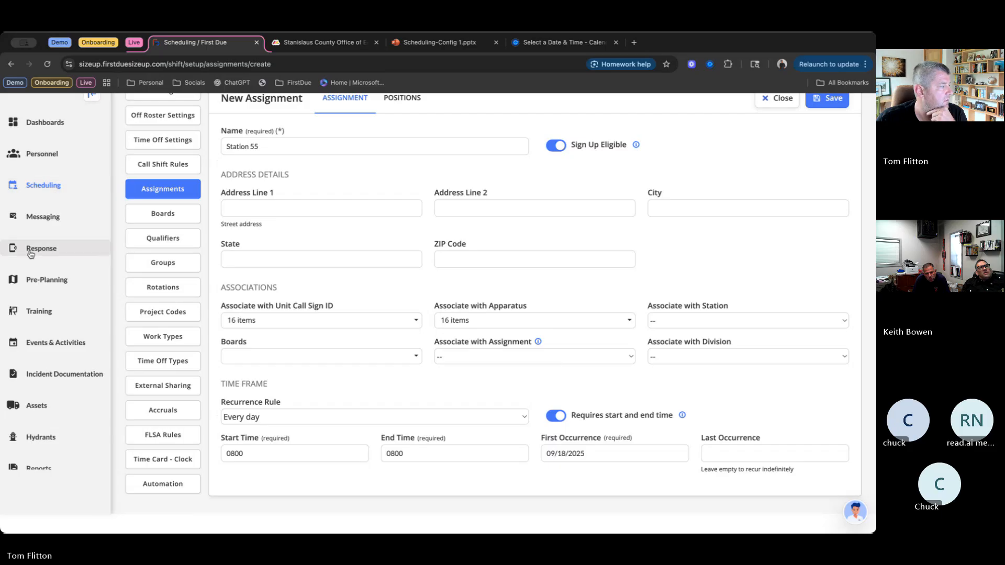
scroll(40, 282, "down", 1)
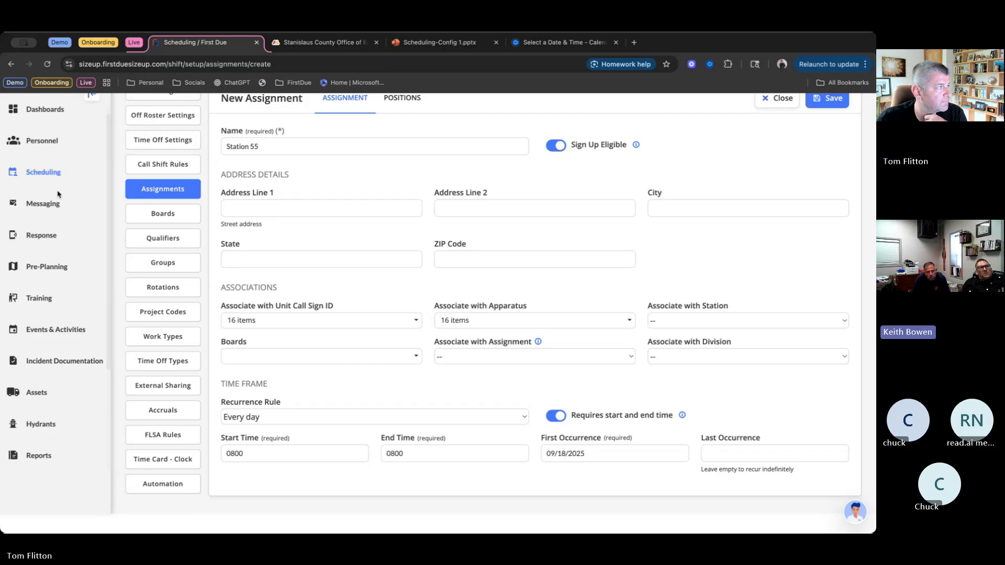
left_click(43, 172)
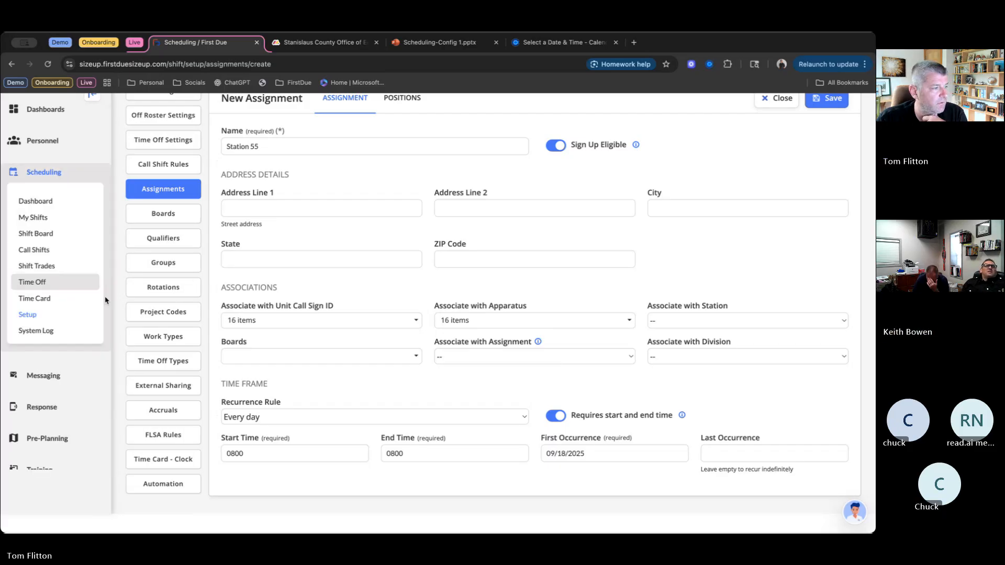
- Associate the new assignment with the station STATION 55
left_click(692, 321)
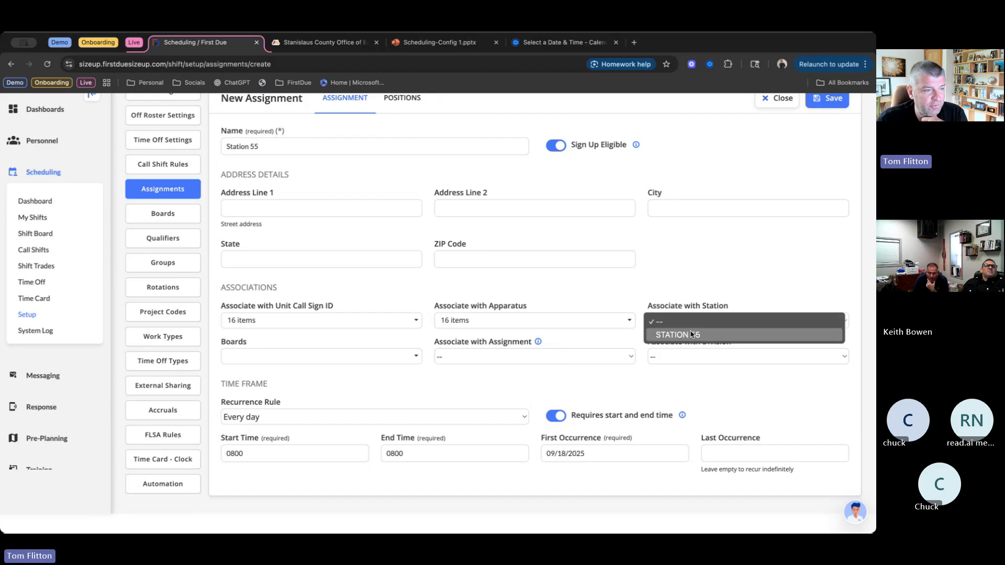
left_click(692, 335)
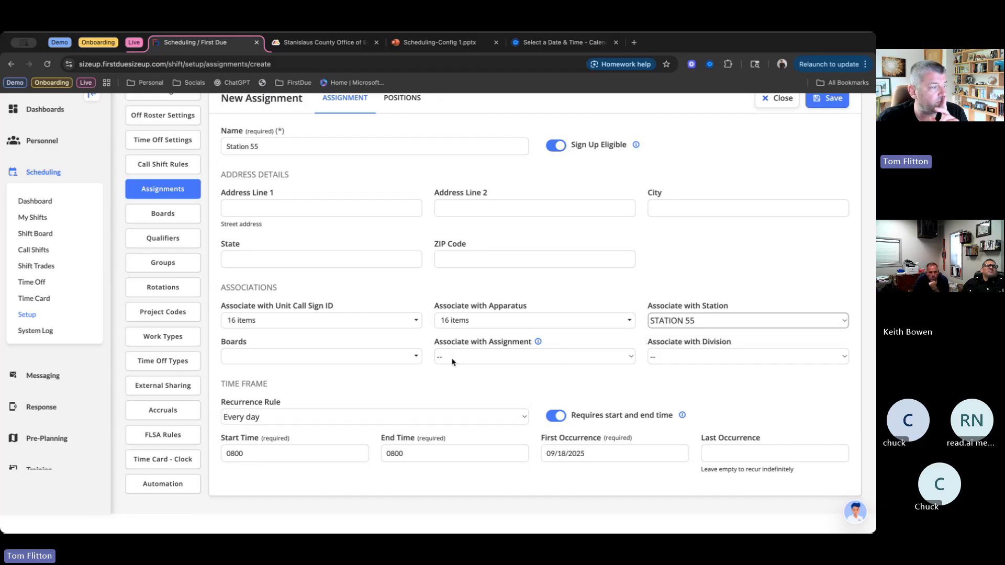
- Set the assignment's start and end times to 0700 and its first occurrence to 09/01/2025
left_click(251, 453)
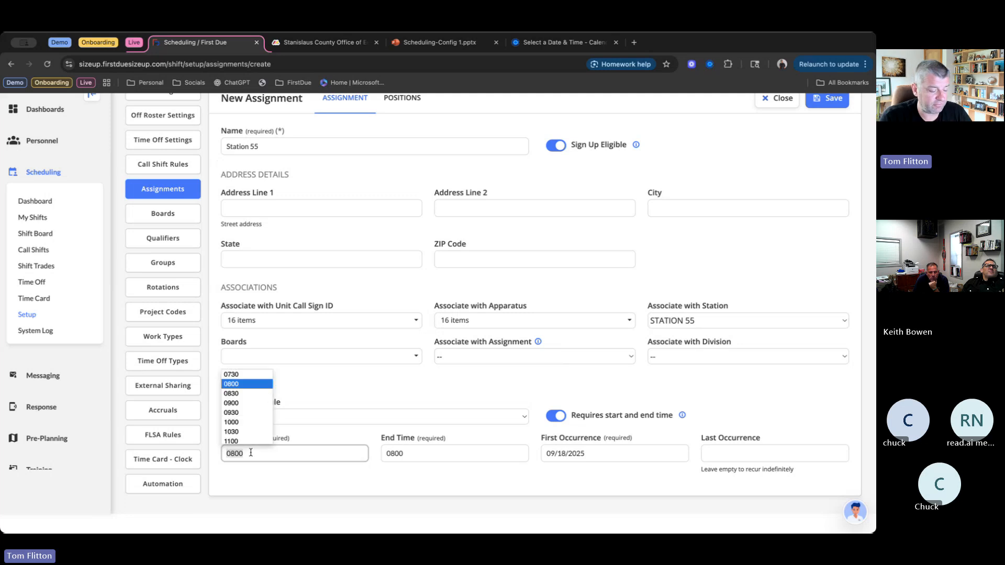
key("BackSpace")
key("BackSpace")
key("BackSpace")
key("BackSpace")
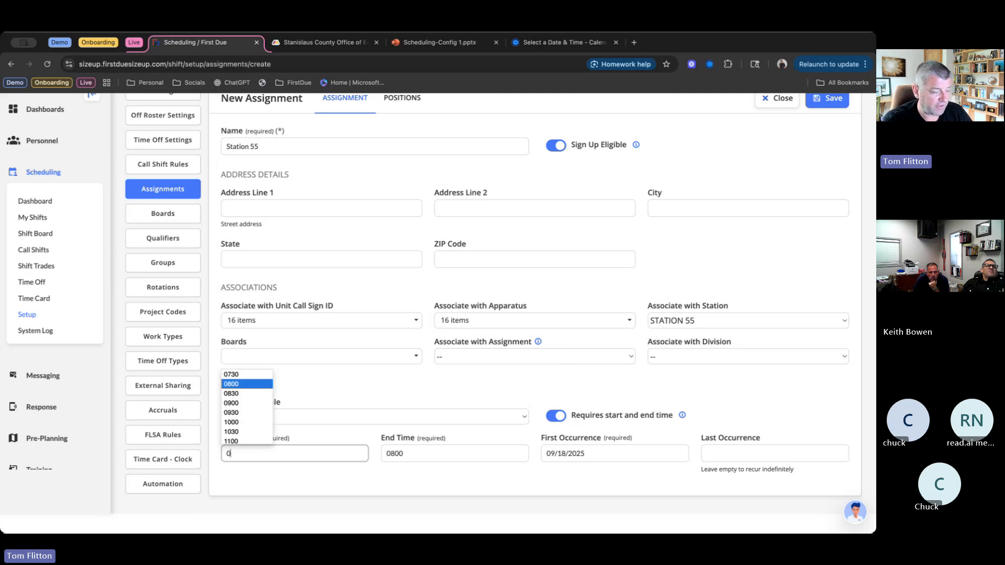
type("0700")
key("Tab")
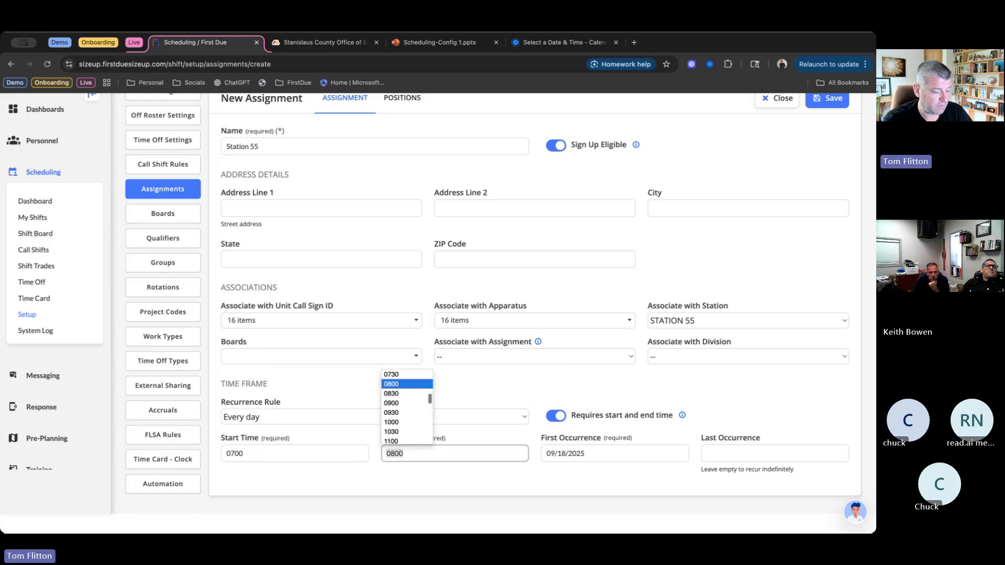
type("0700")
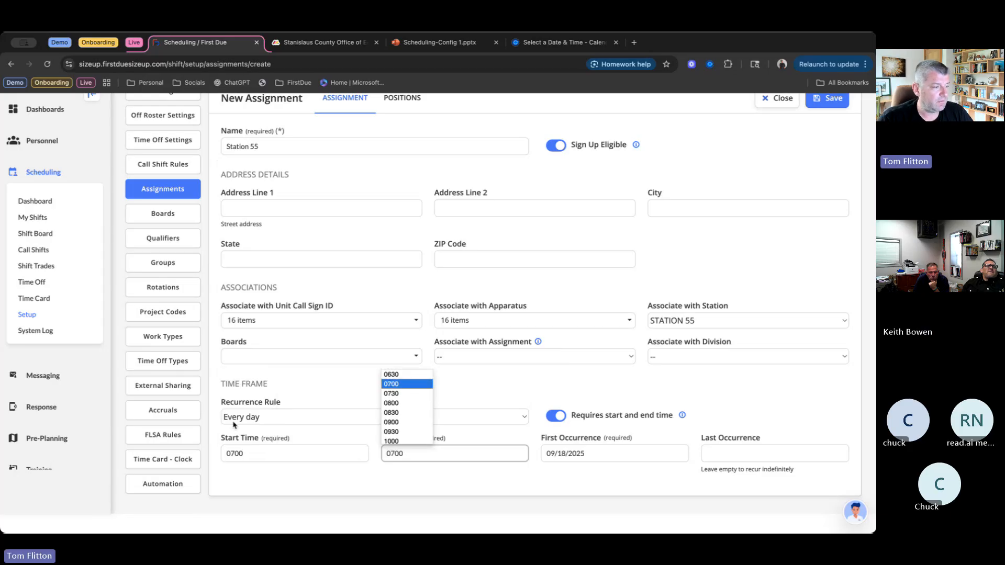
left_click(656, 454)
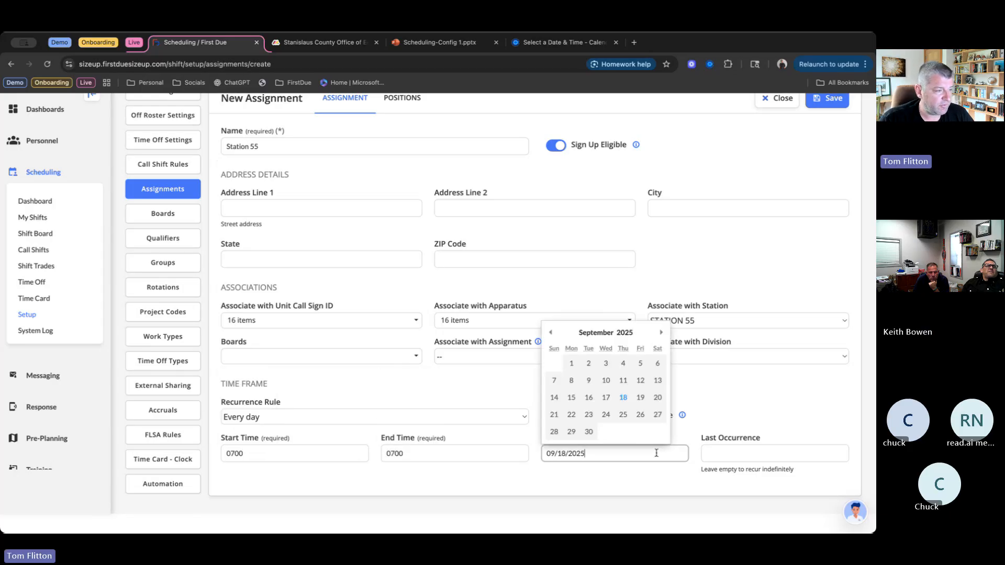
left_click(572, 365)
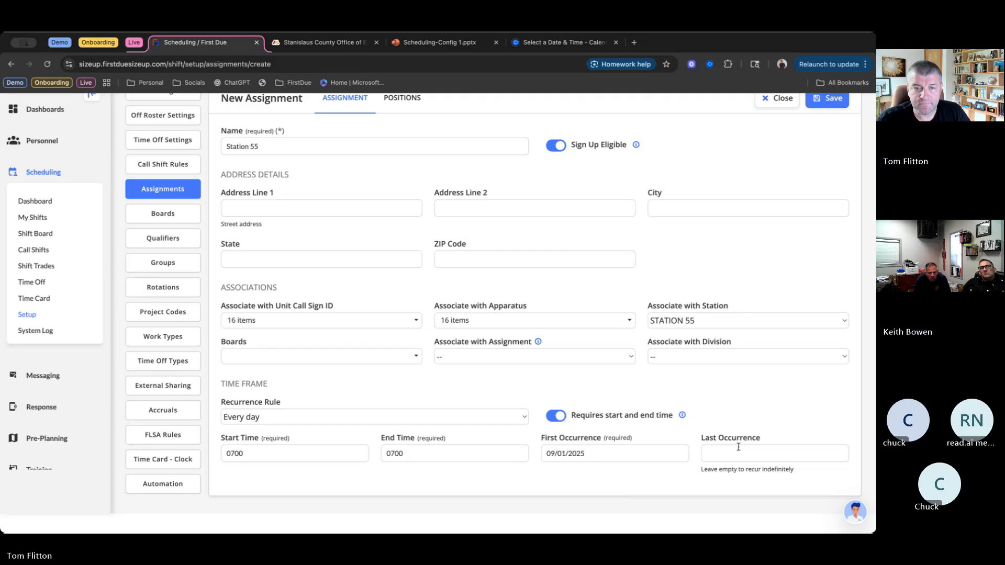
- Add three required positions to the Station 55 assignment
scroll(596, 382, "up", 2)
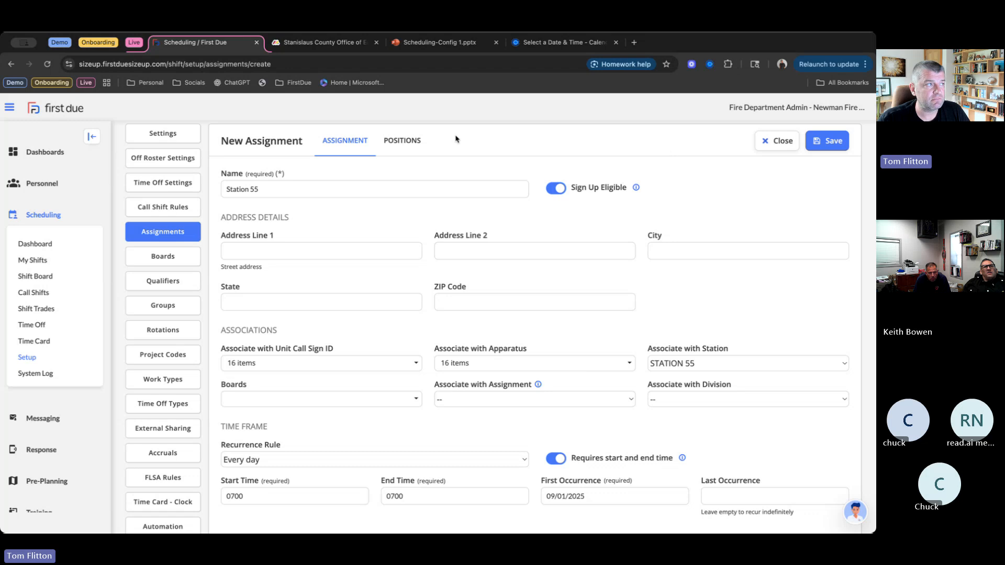
left_click(398, 141)
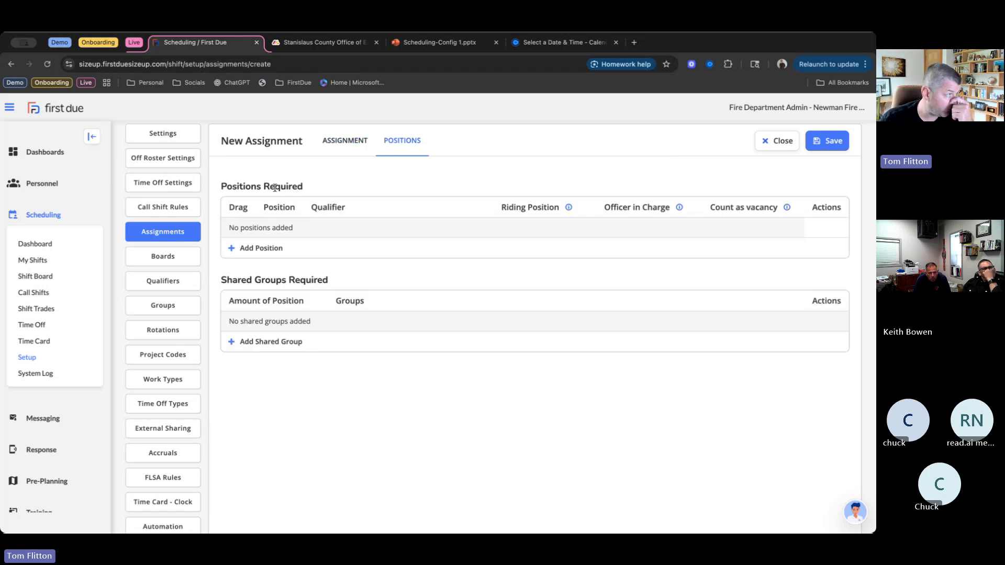
left_click(266, 249)
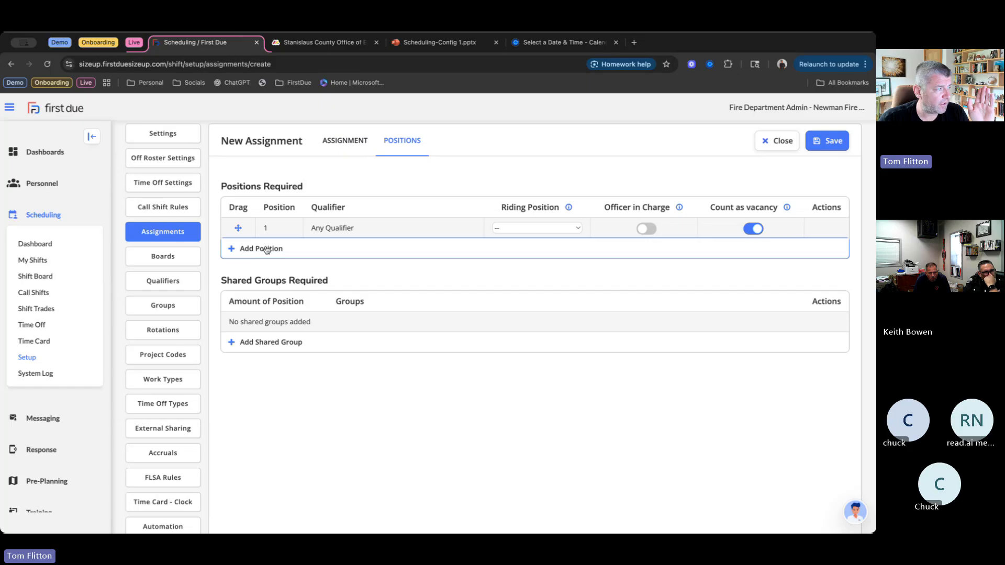
left_click(267, 249)
left_click(261, 269)
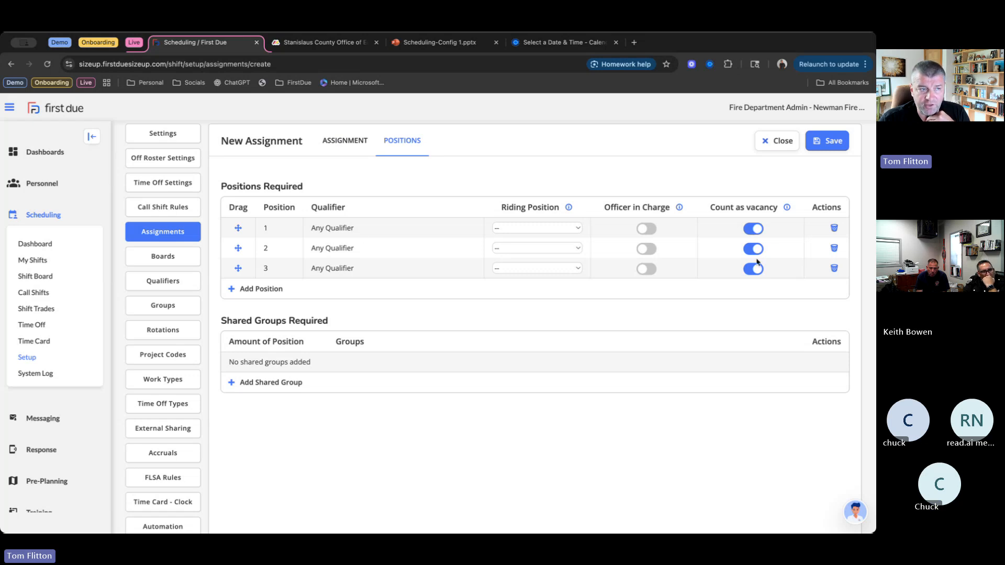
left_click(261, 289)
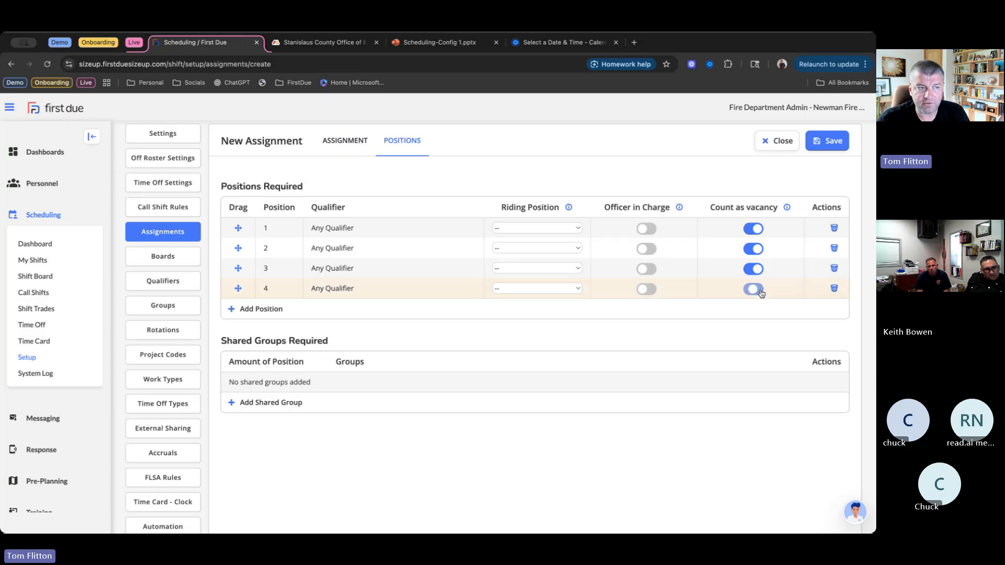
left_click(760, 291)
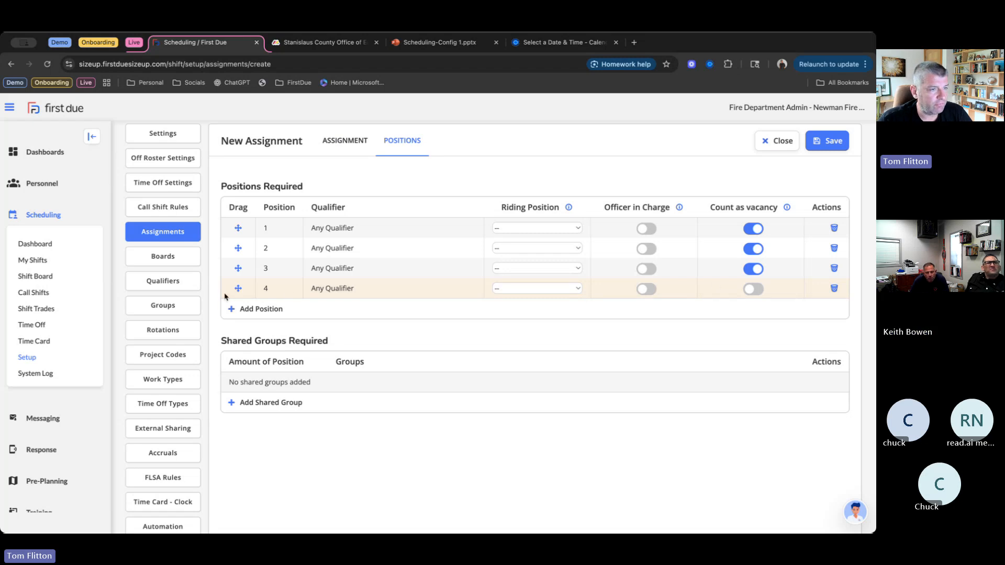
left_click(834, 290)
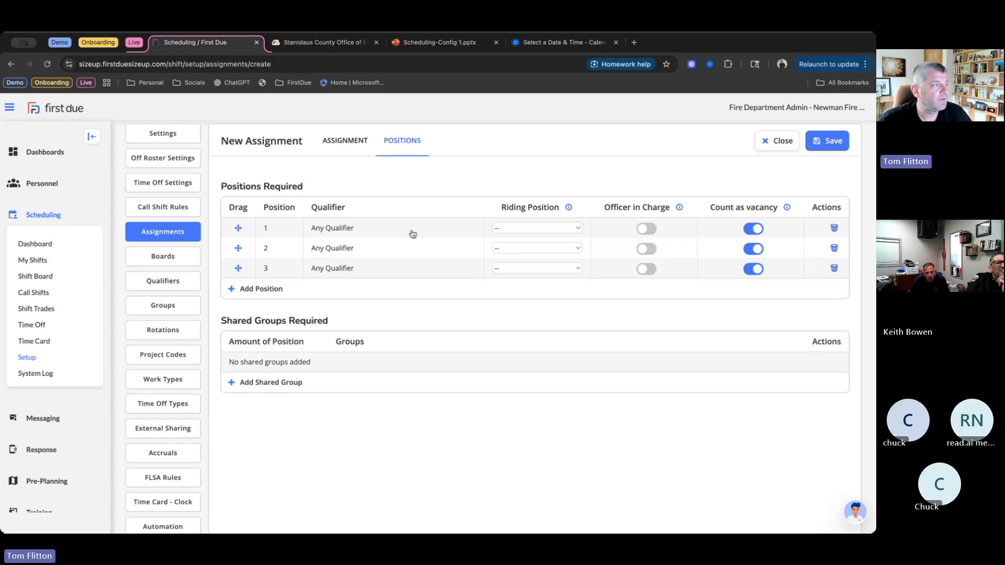
- Set the qualifier of required position 1 to ENOP [ENOP]
left_click(337, 229)
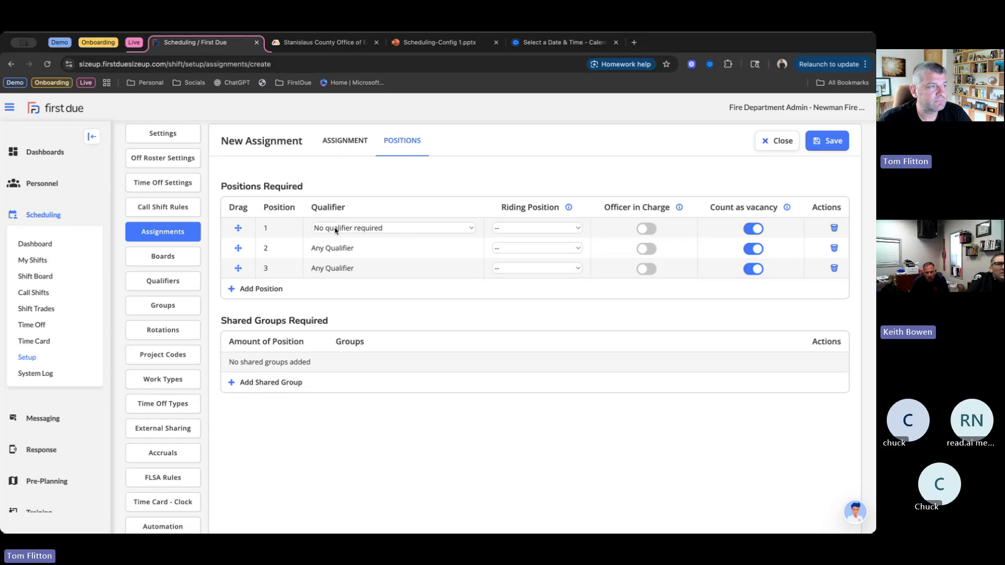
left_click(401, 232)
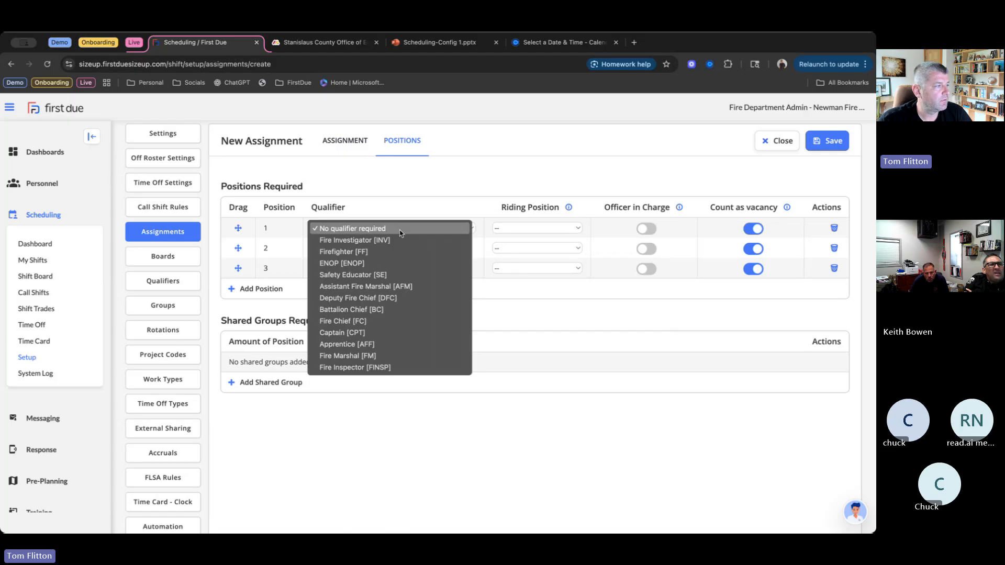
left_click(381, 263)
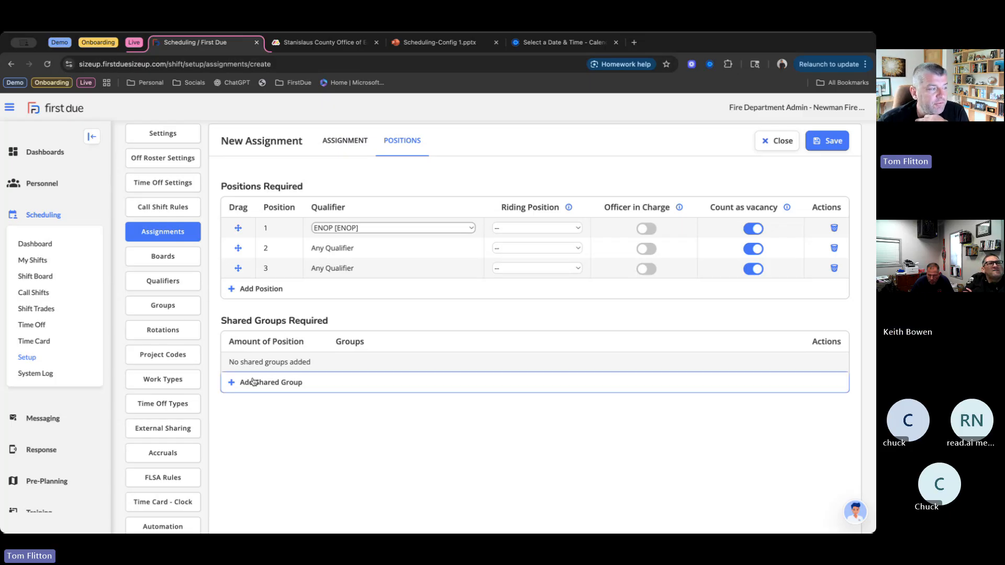
- Add a shared group requirement to the assignment and select the EMT group for it
left_click(239, 386)
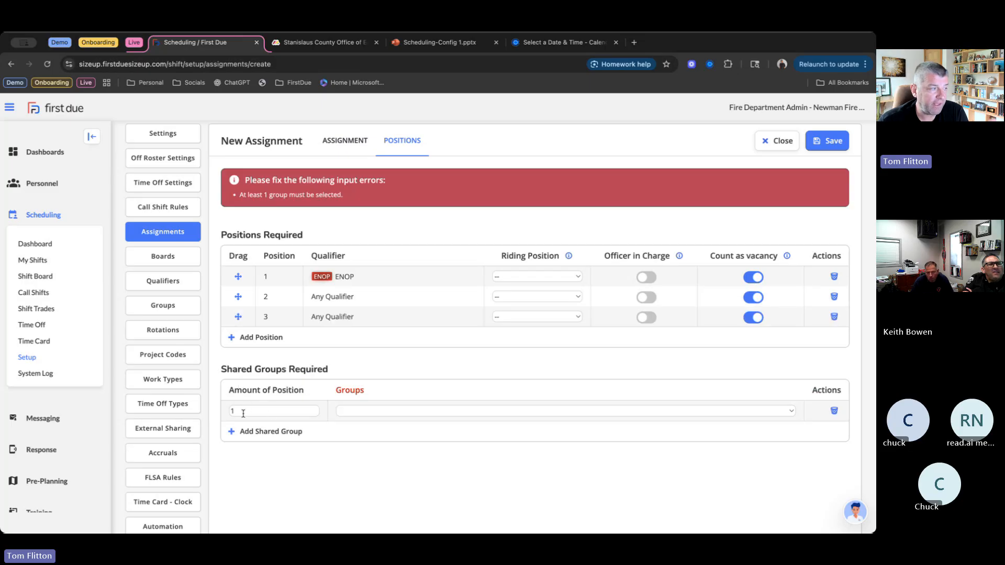
left_click(366, 412)
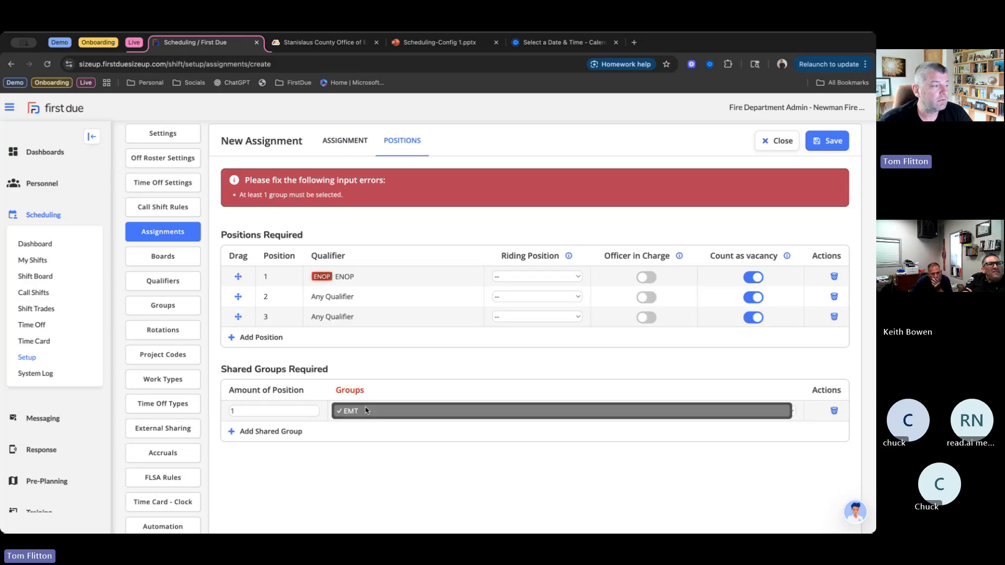
left_click(366, 412)
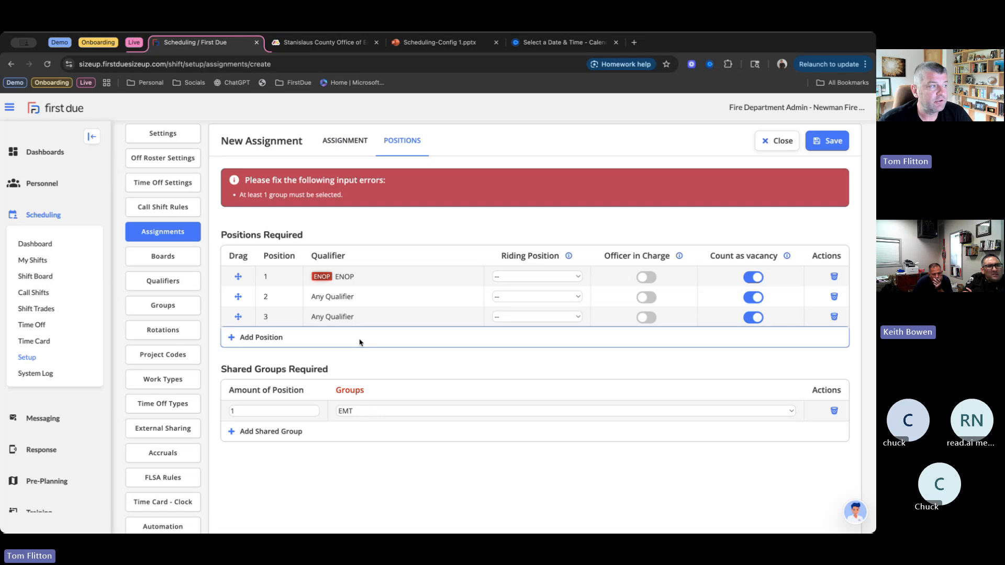
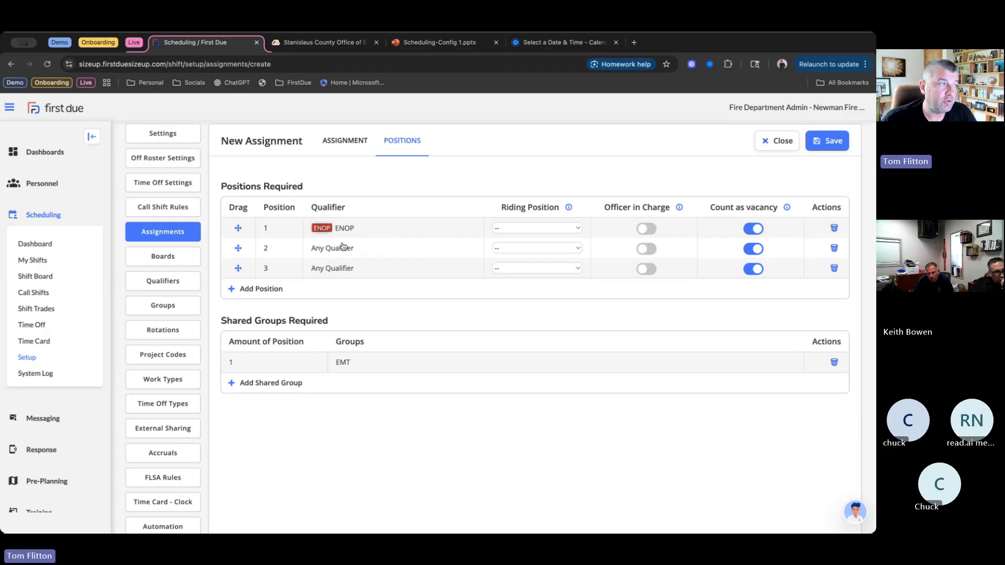
- Set the qualifier of required positions 2 and 3 to Firefighter [FF]
left_click(445, 252)
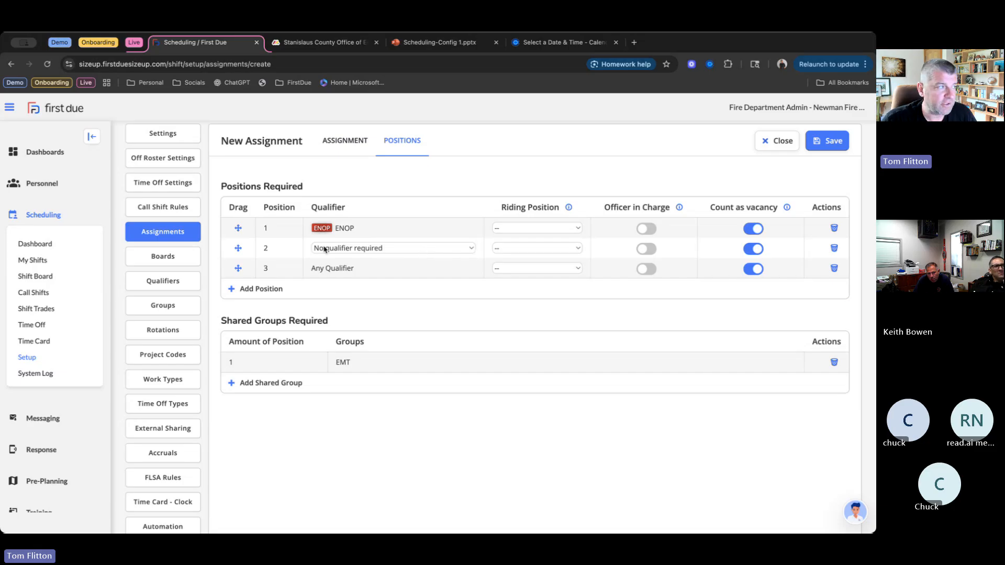
left_click(335, 268)
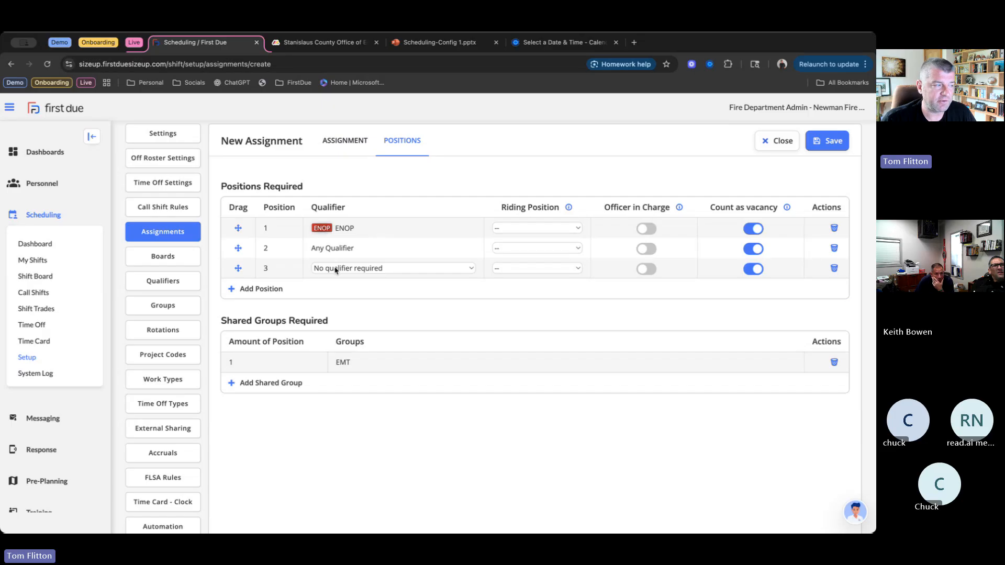
left_click(336, 269)
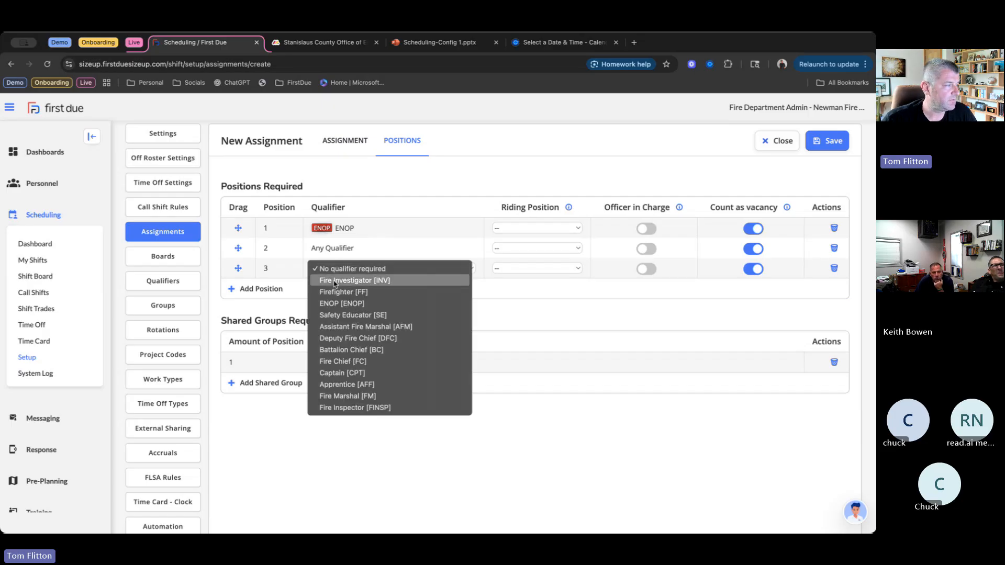
left_click(337, 293)
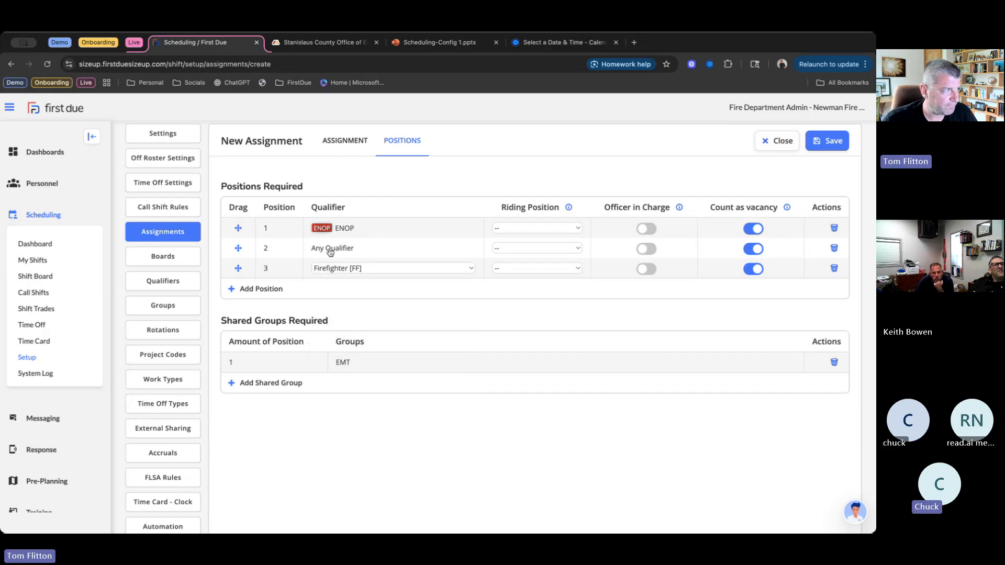
left_click(330, 251)
left_click(330, 251)
left_click(336, 272)
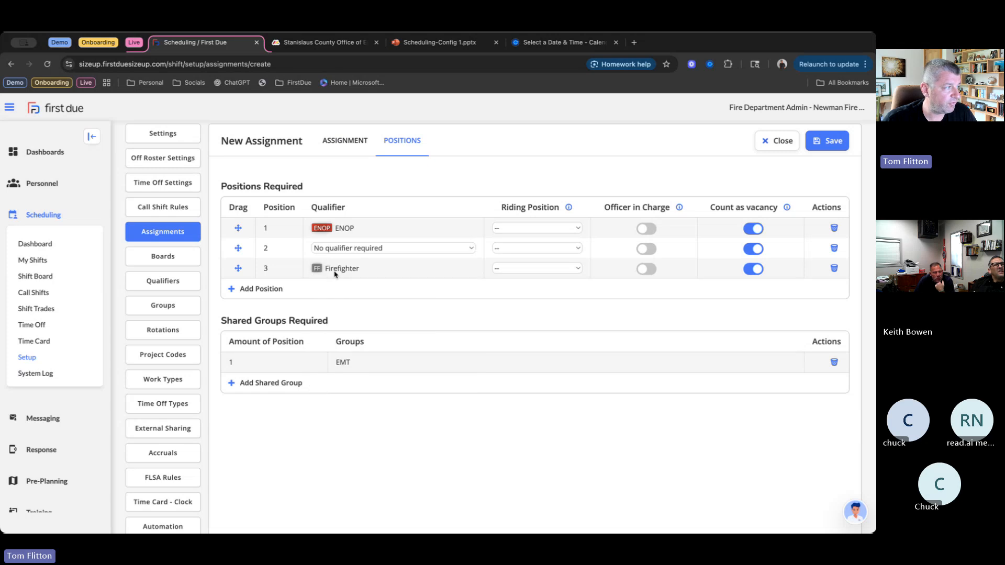
left_click(391, 313)
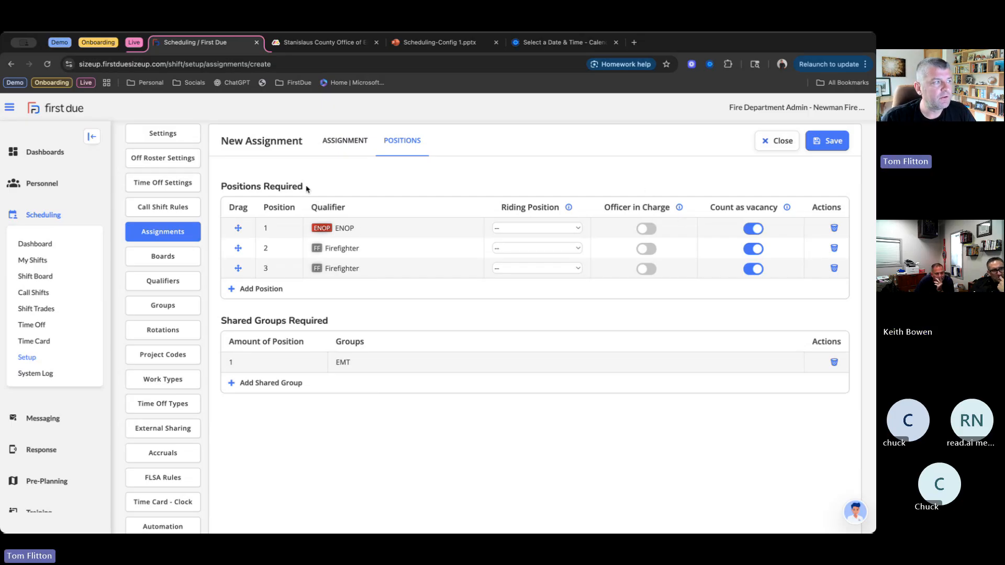
- Review the Station 55 assignment's general details and required positions, and save the assignment
left_click(346, 140)
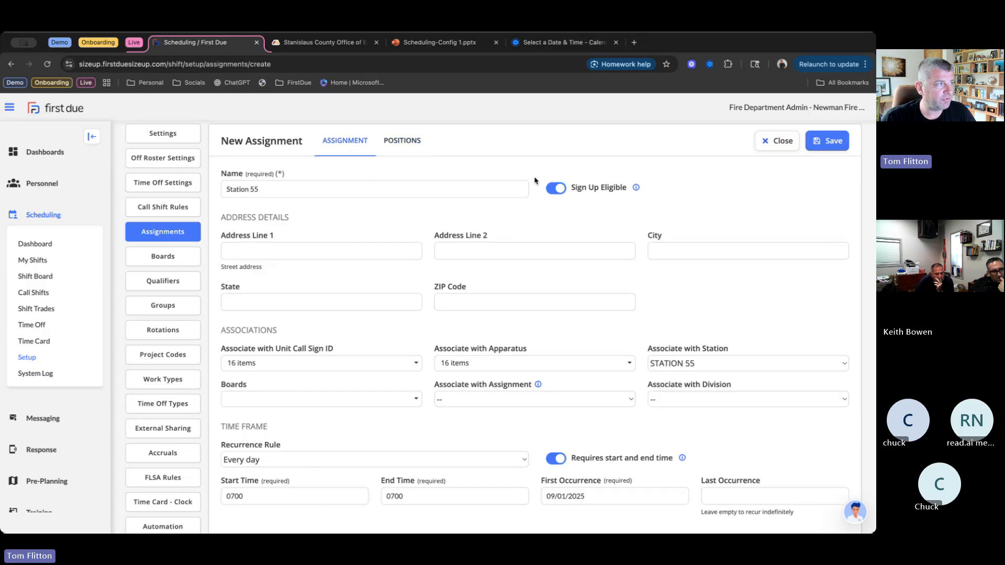
left_click(401, 141)
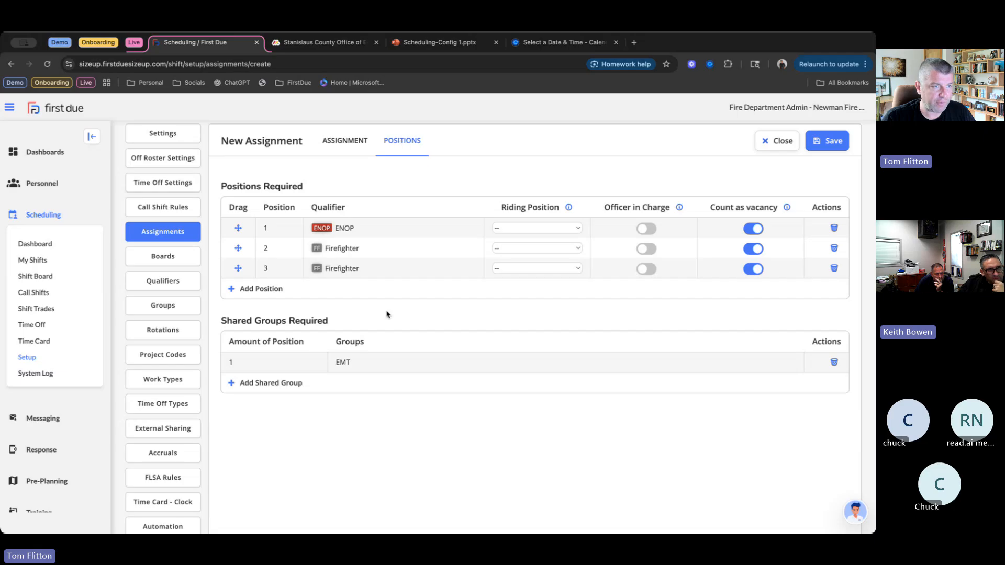
left_click(833, 142)
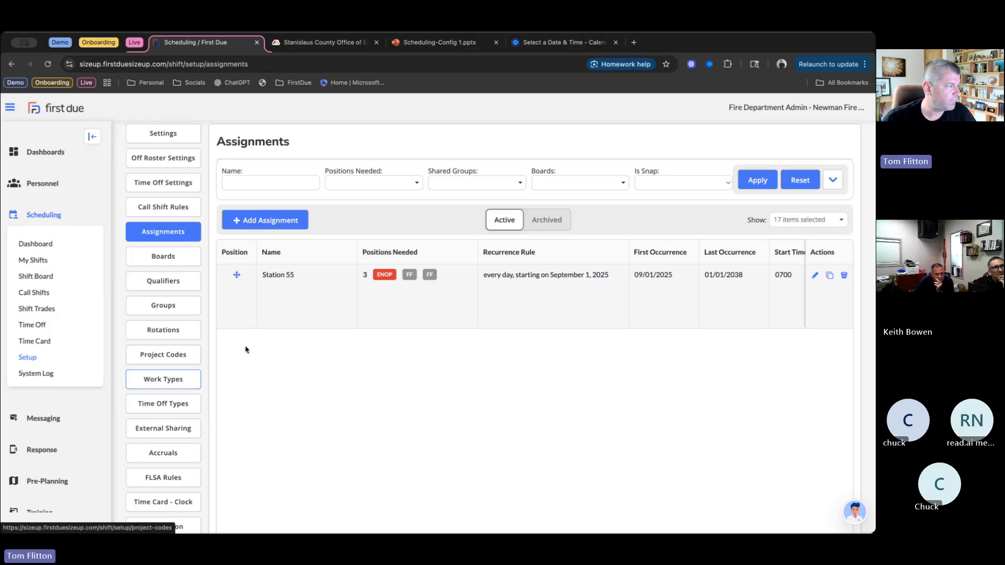
- Start a new work type named Regular with the shortcode R
left_click(175, 381)
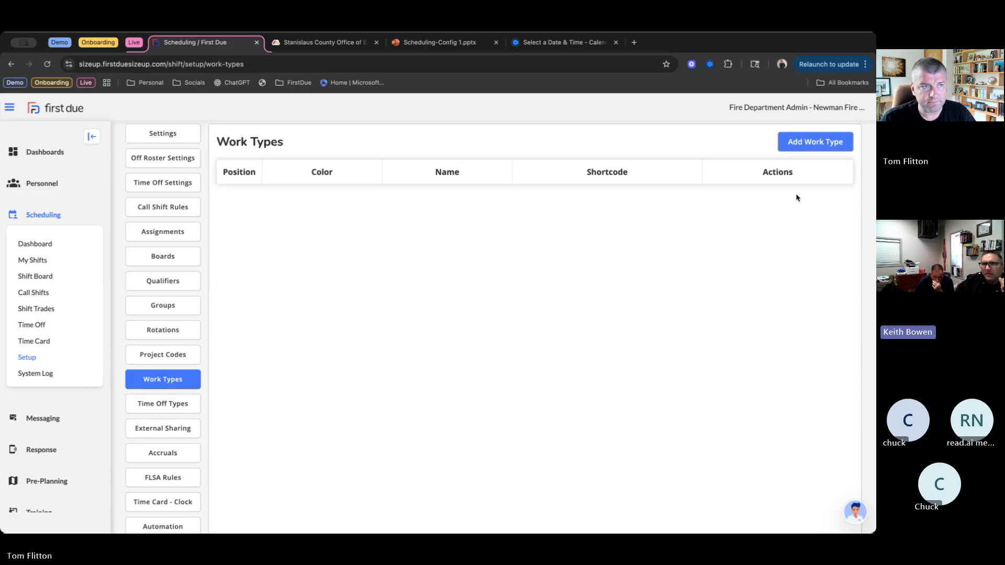
left_click(809, 145)
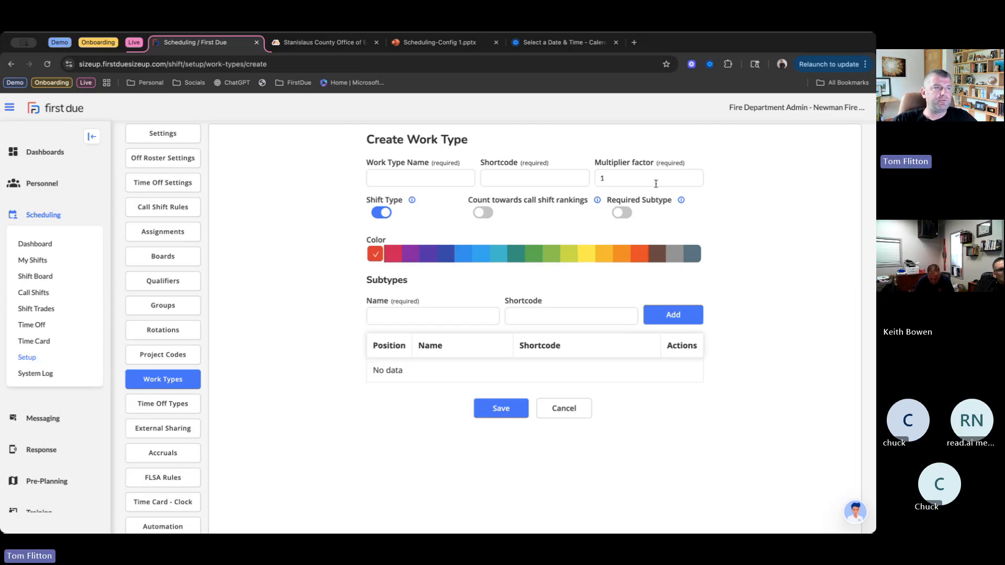
left_click(400, 179)
left_click(432, 202)
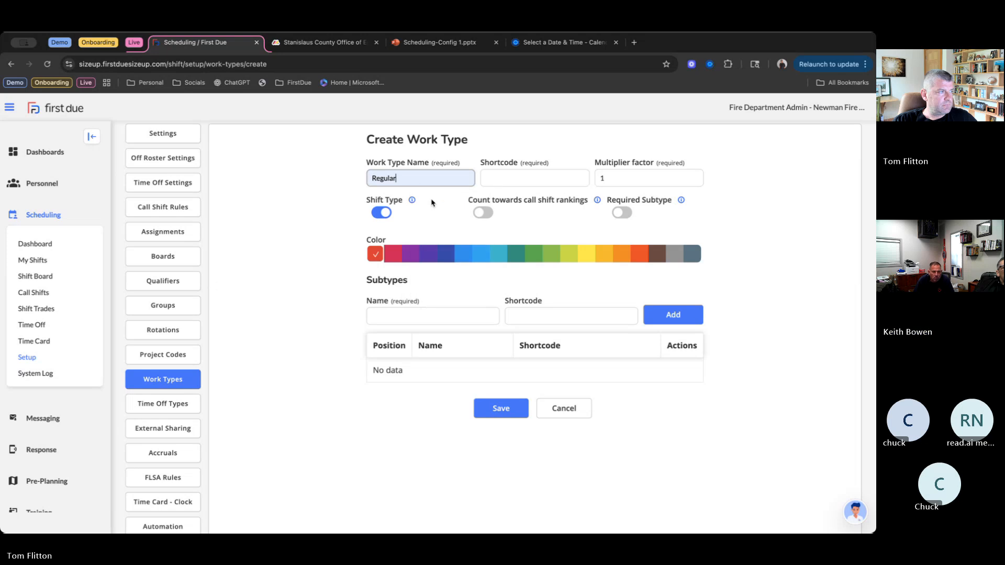
left_click(498, 178)
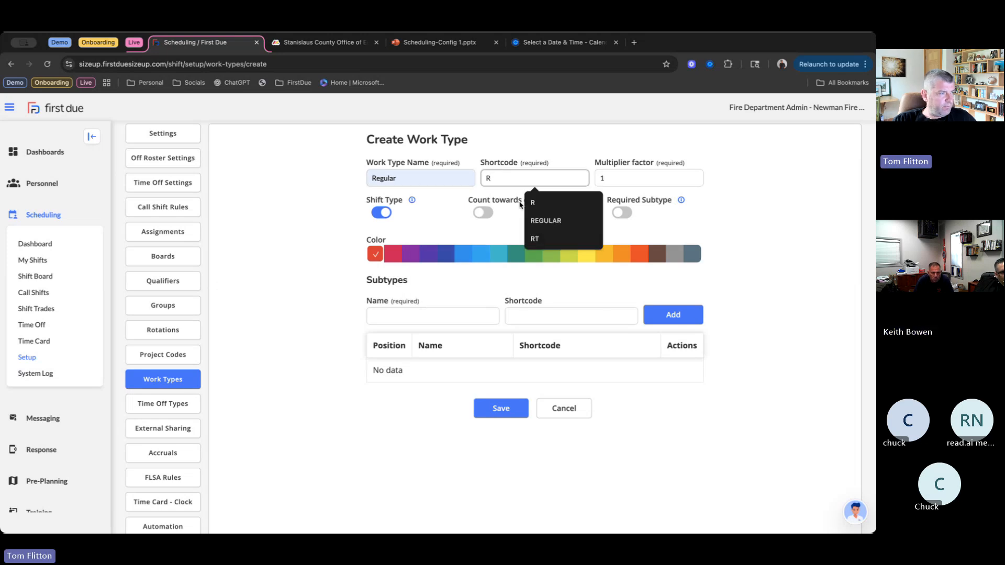
left_click(536, 204)
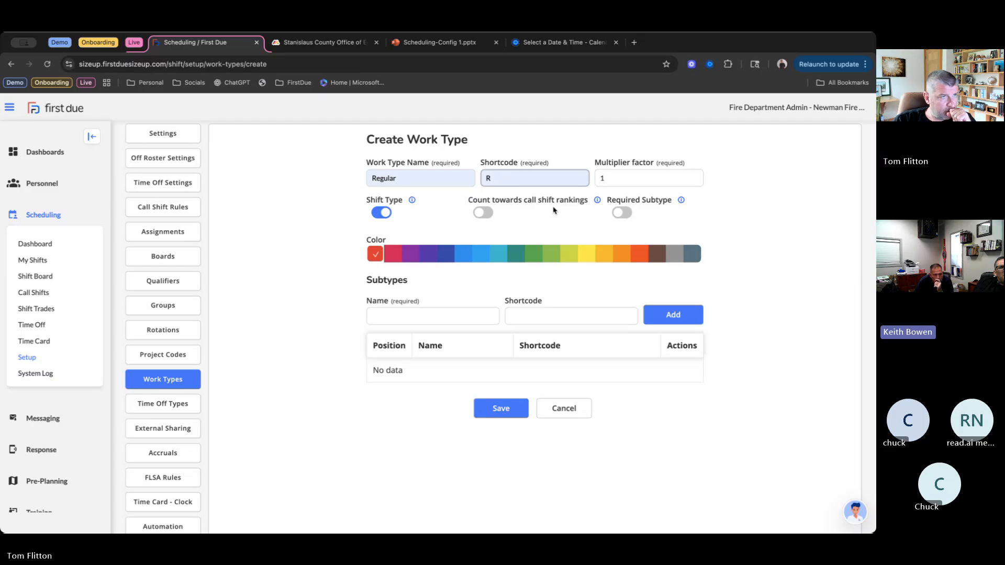
- Give the Regular work type the grey color and save it
mouse_move(681, 200)
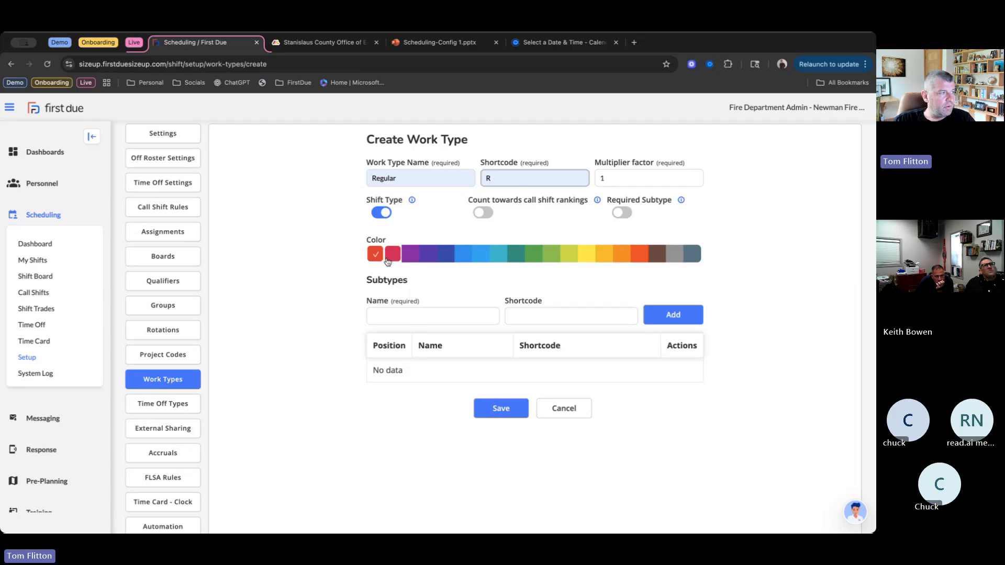
left_click(676, 254)
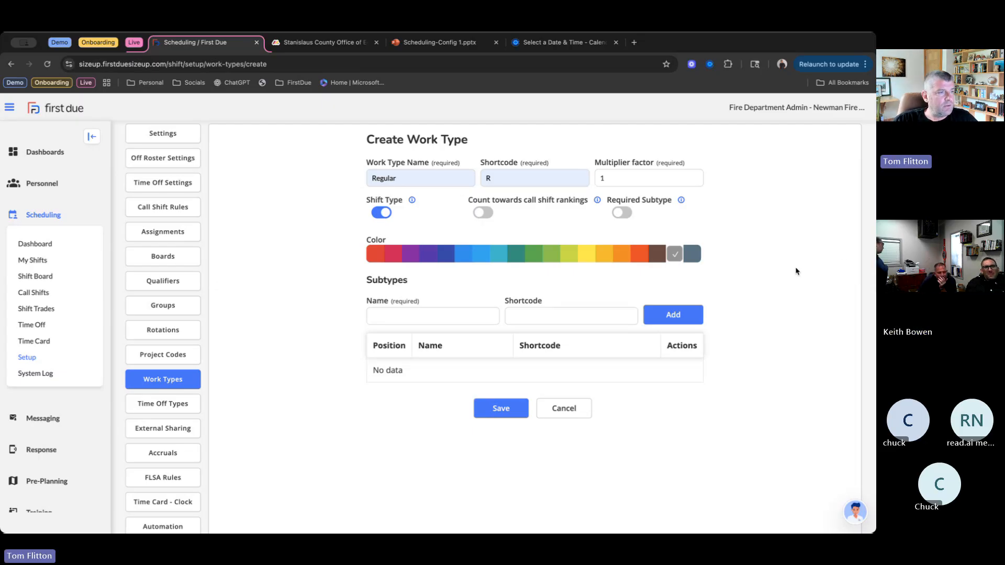
left_click(501, 409)
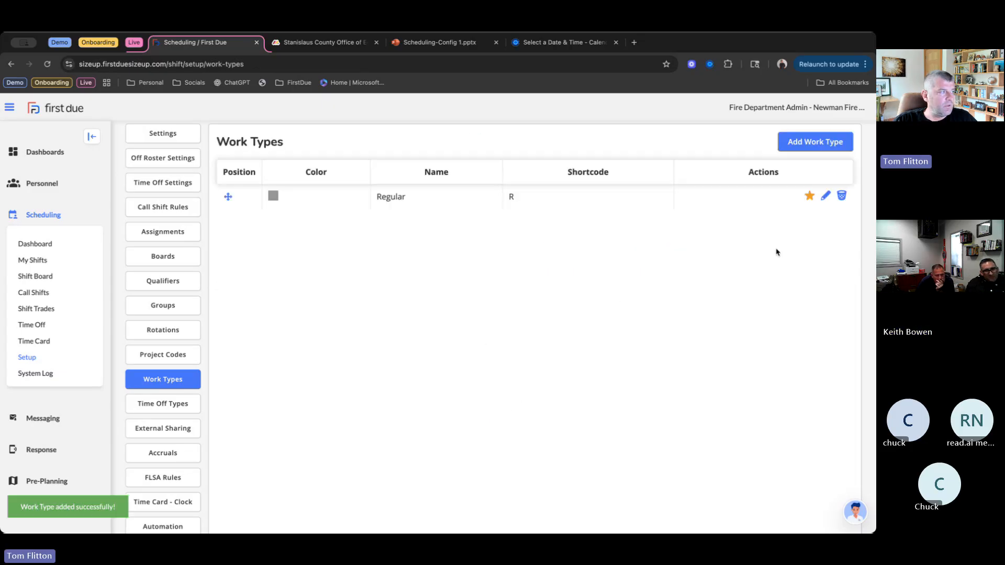
- Start a new time off type named Personal with the shortcode PTO
left_click(161, 405)
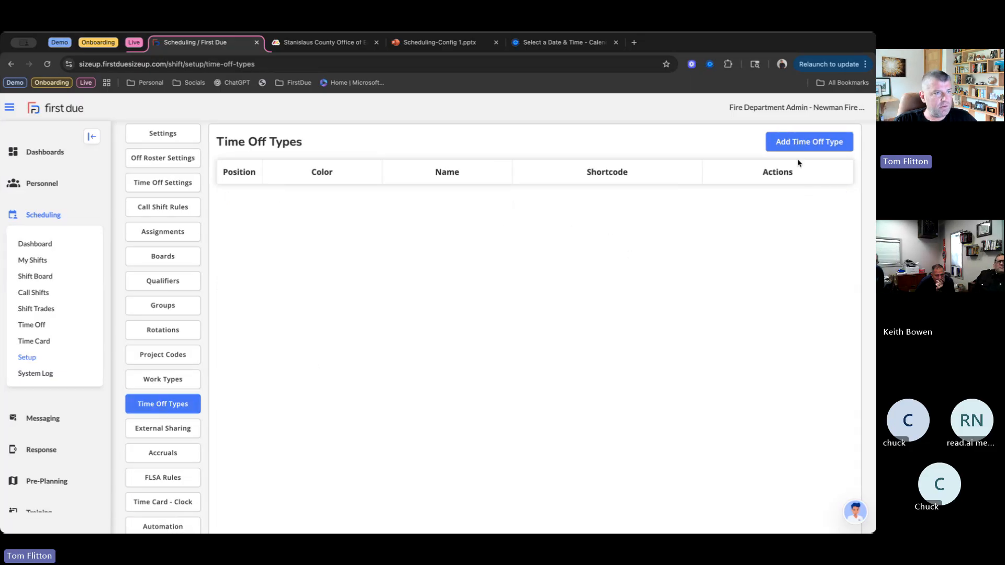
left_click(820, 146)
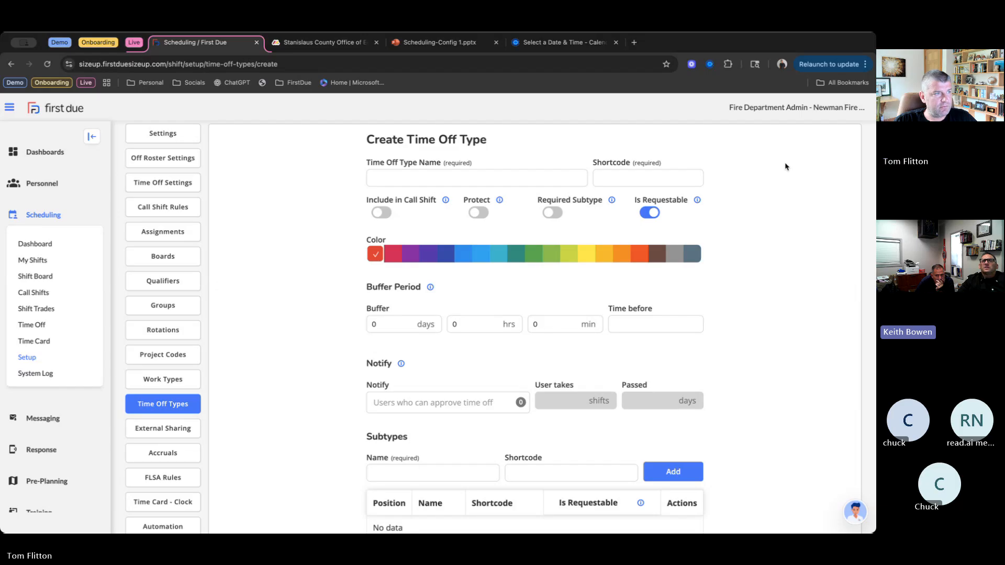
left_click(480, 179)
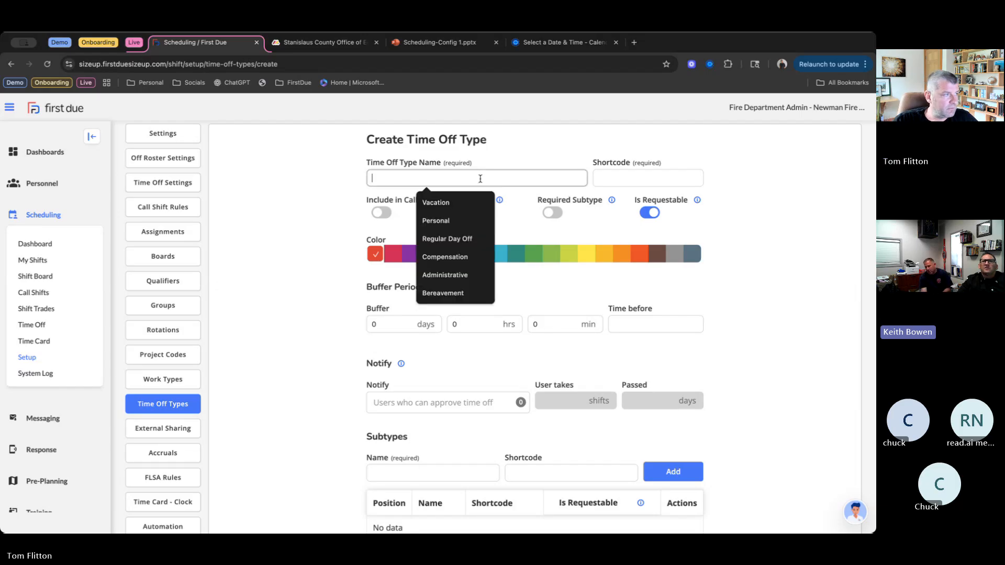
left_click(444, 224)
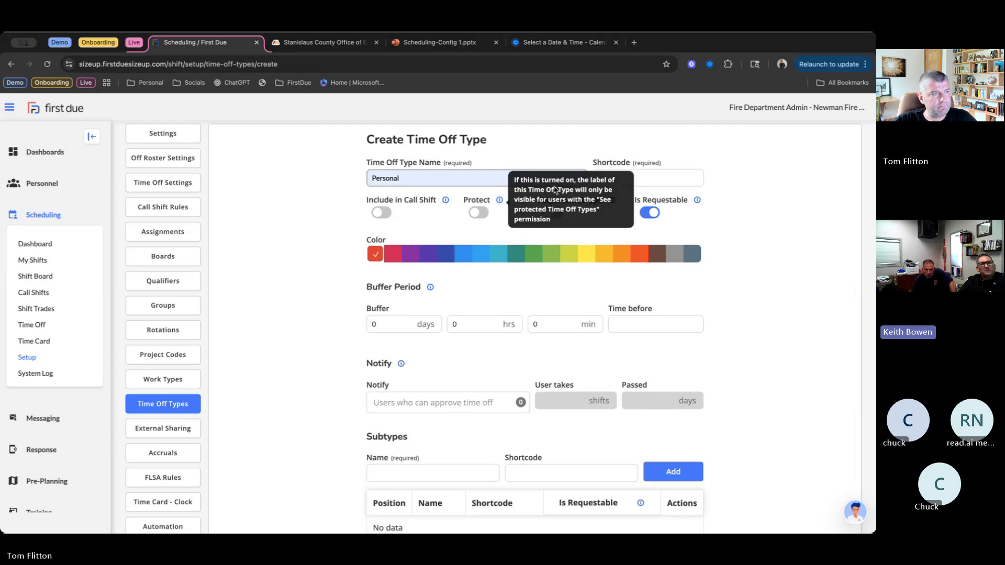
left_click(648, 177)
type("P")
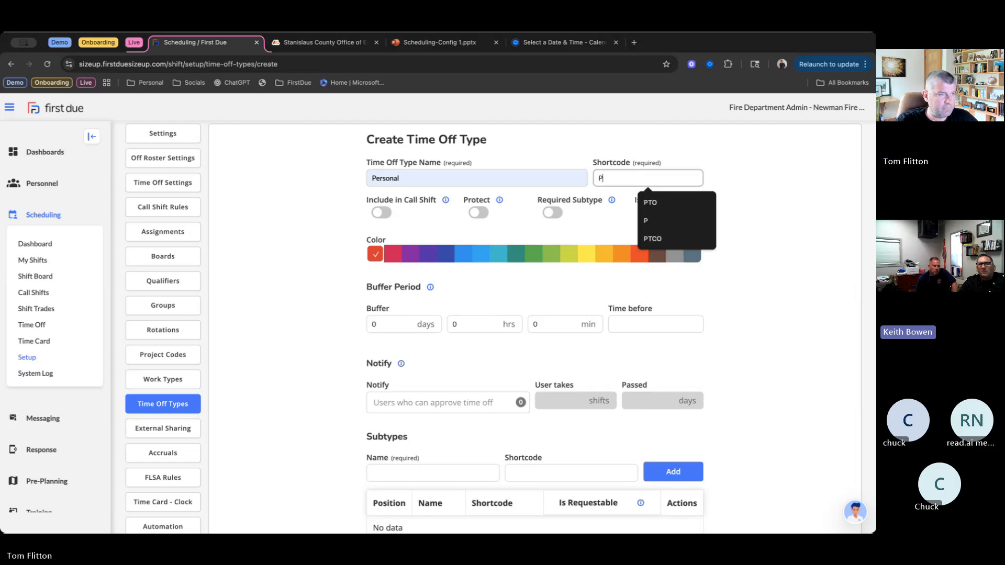
type("TO")
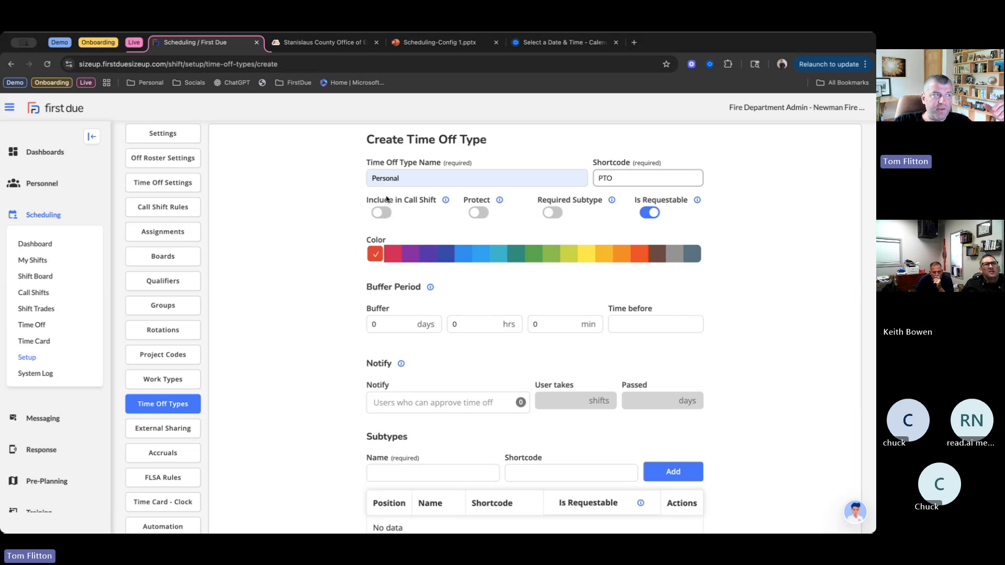
- Turn on Protect for the Personal time off type, leave Include in Call Shift off, and choose the green color
left_click(382, 212)
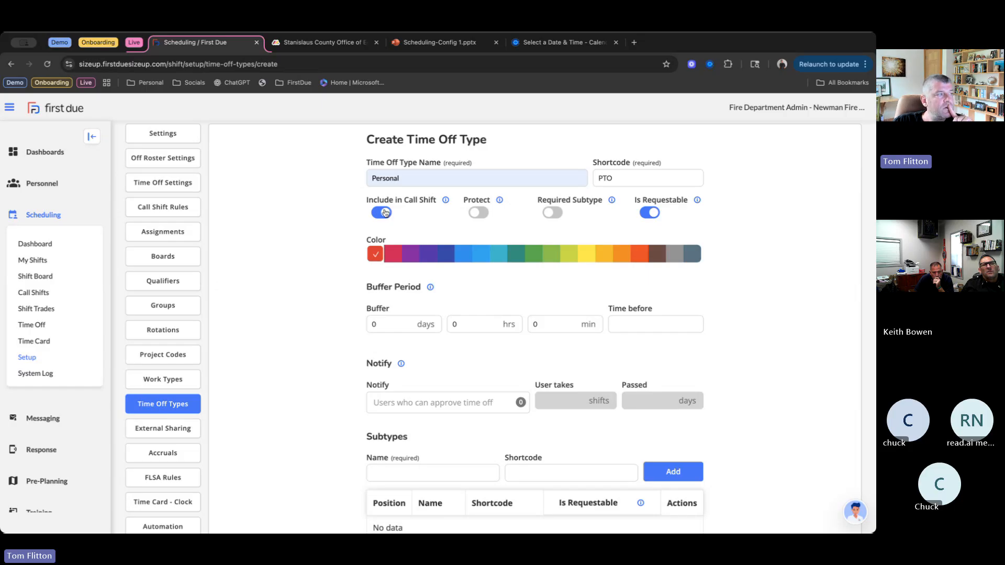
left_click(390, 213)
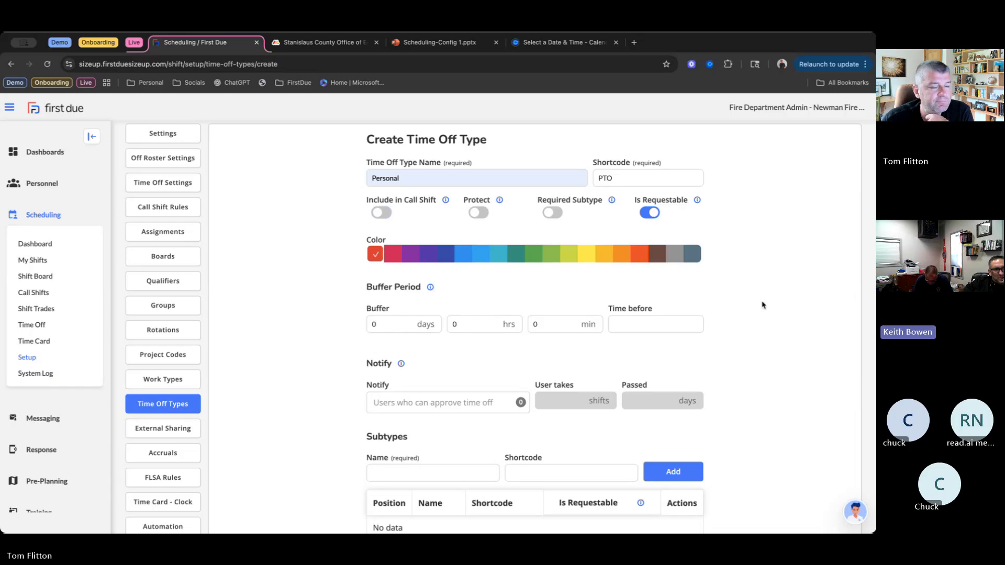
left_click(477, 214)
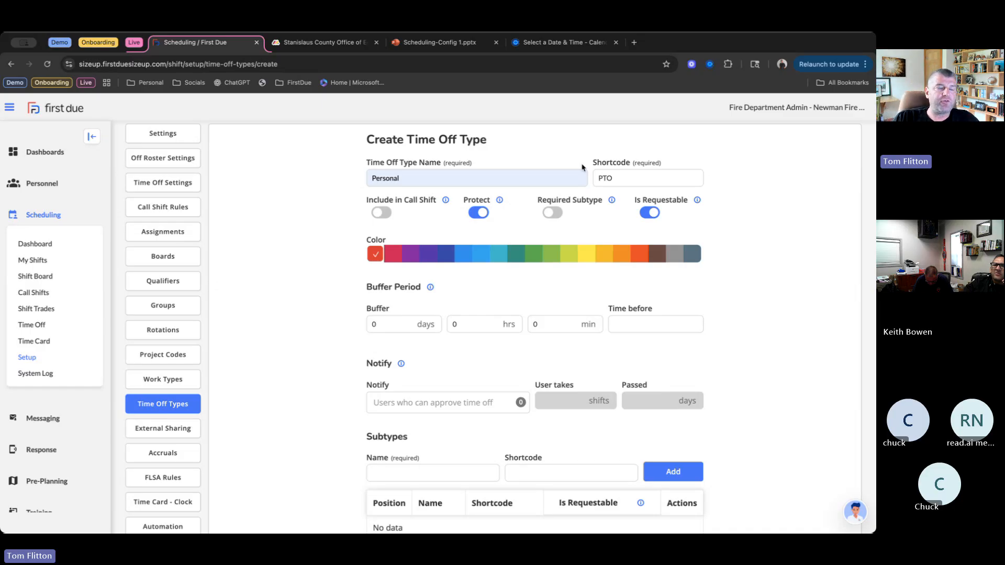
mouse_move(698, 201)
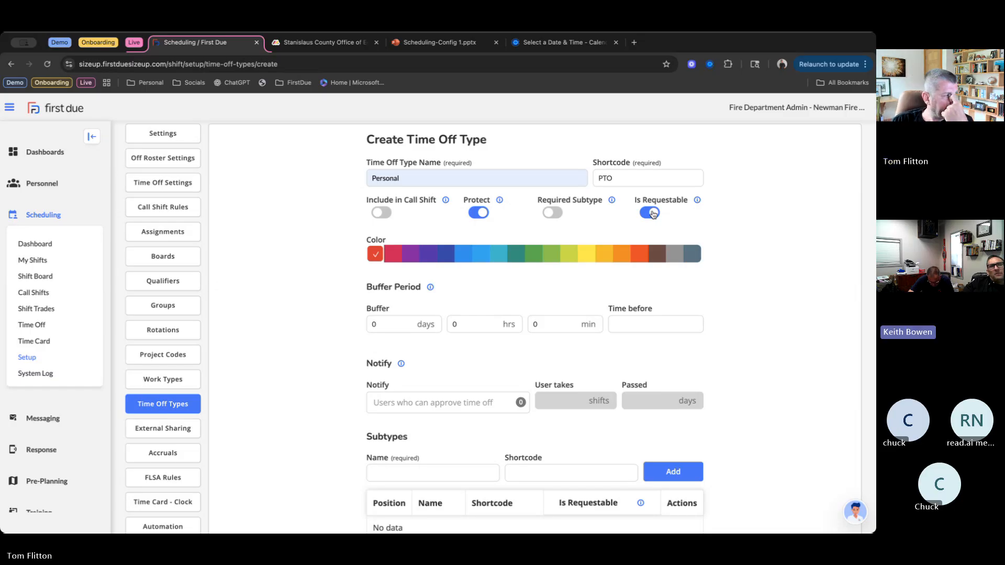
left_click(533, 254)
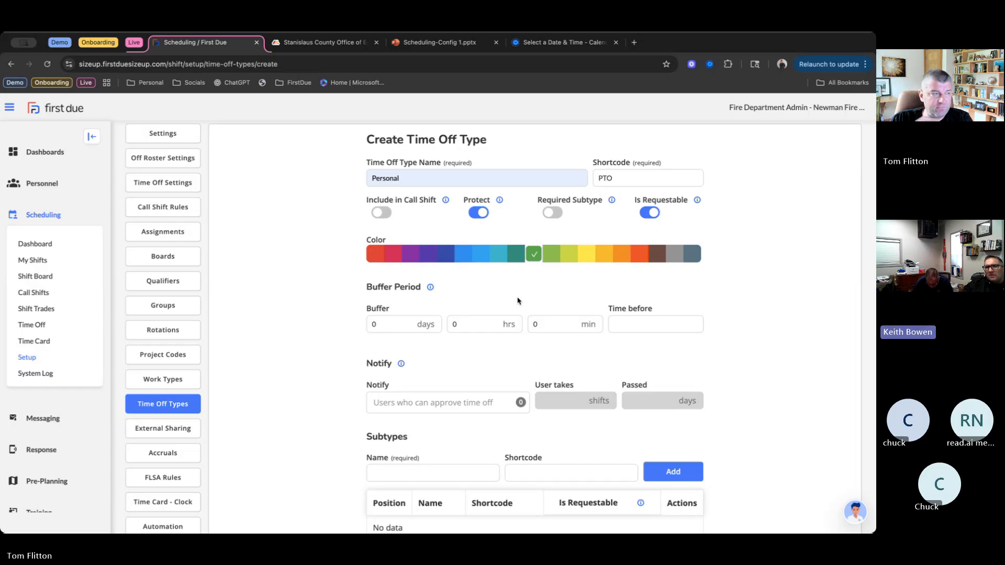
- Set the buffer period of the Personal time off type to 12 days
left_click(395, 322)
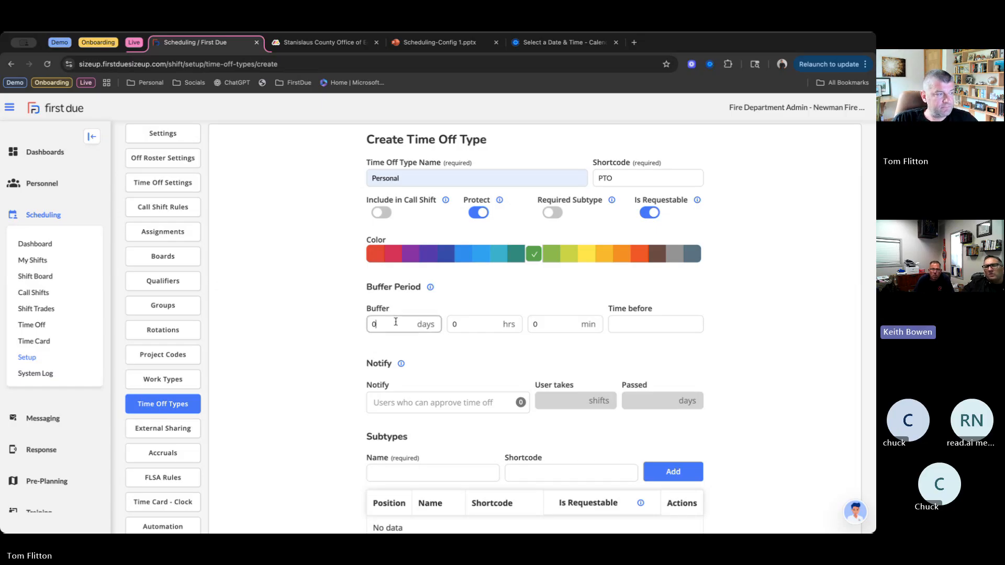
type("12")
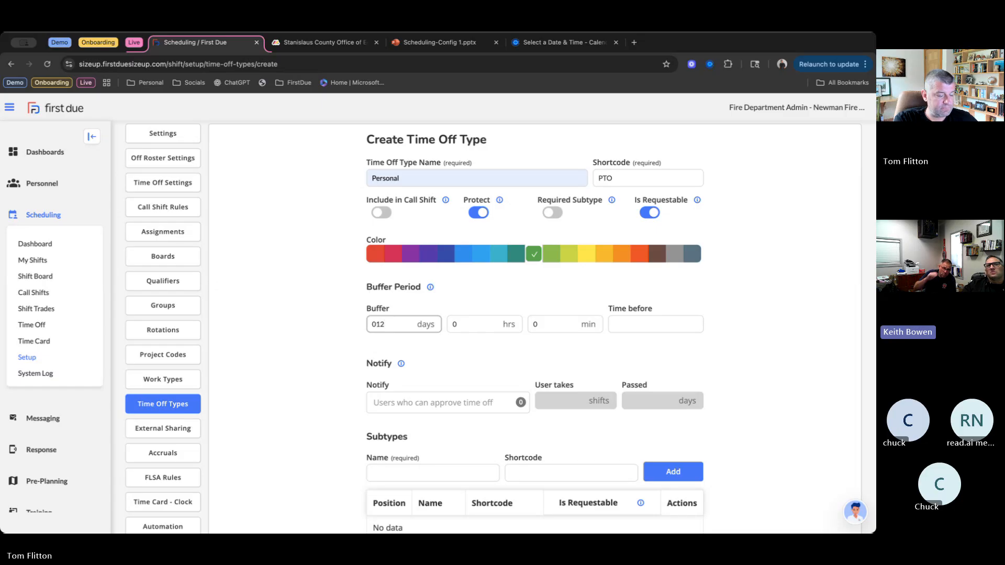
key("BackSpace")
key("BackSpace")
key("BackSpace")
type("12")
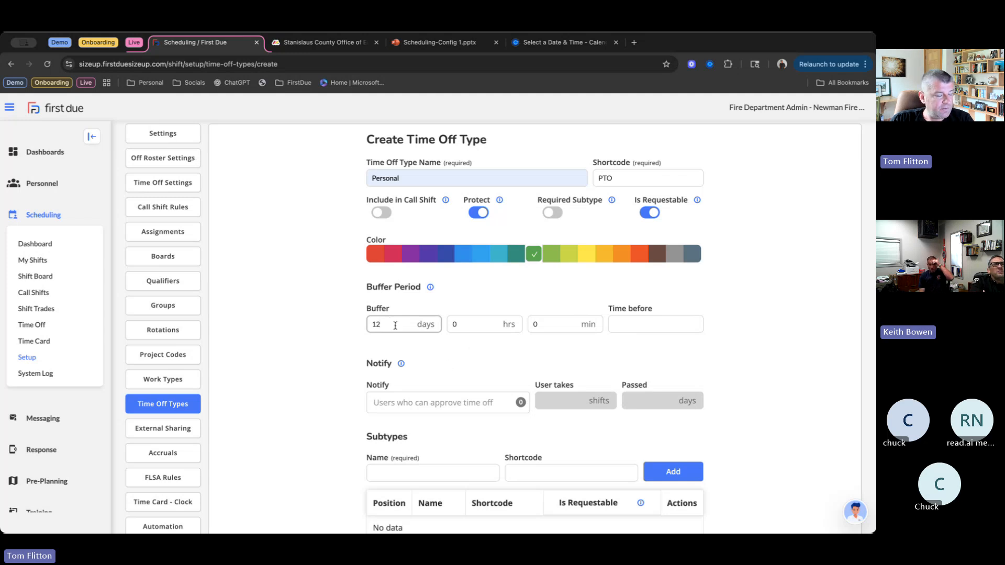
left_click(695, 358)
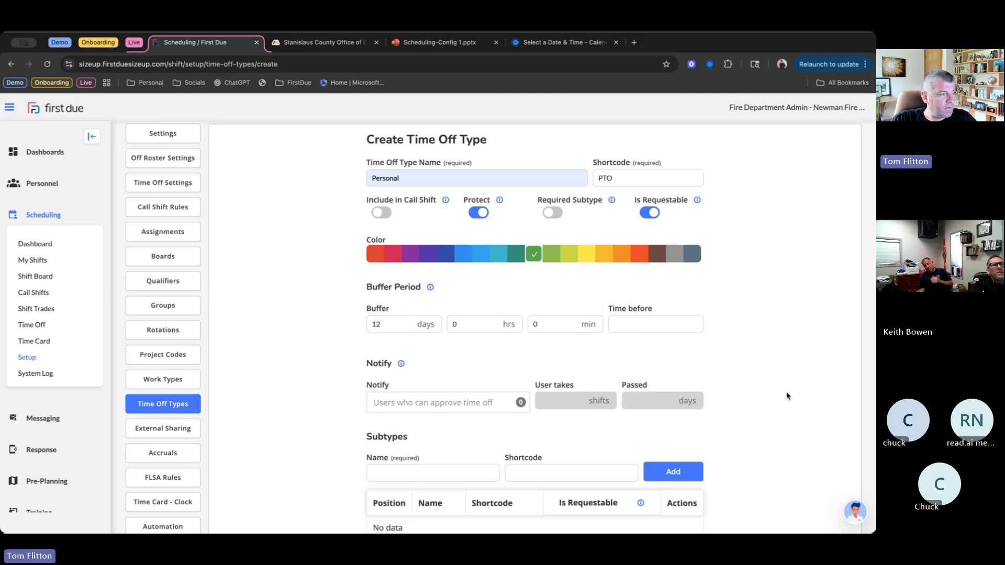
scroll(780, 388, "down", 1)
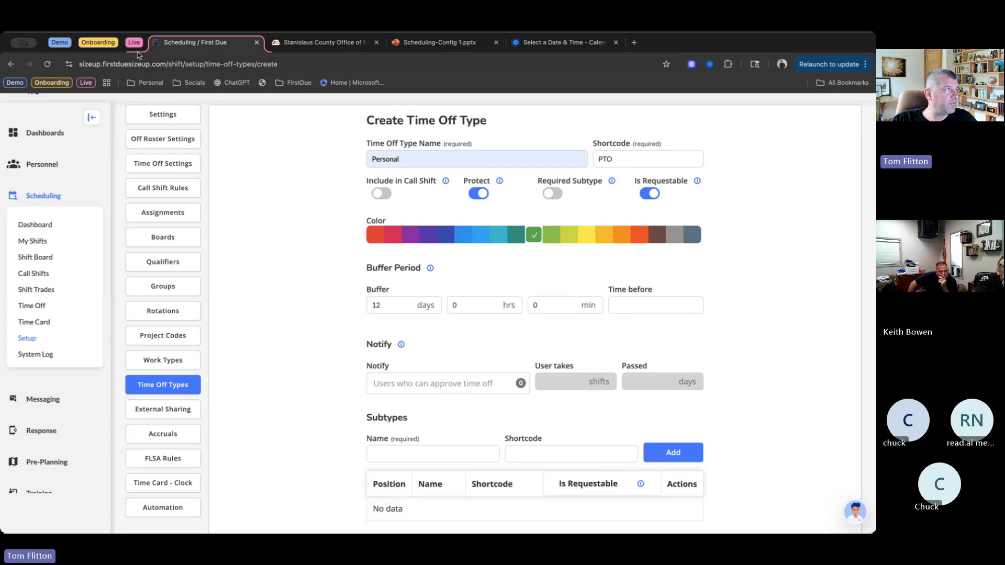
left_click(114, 44)
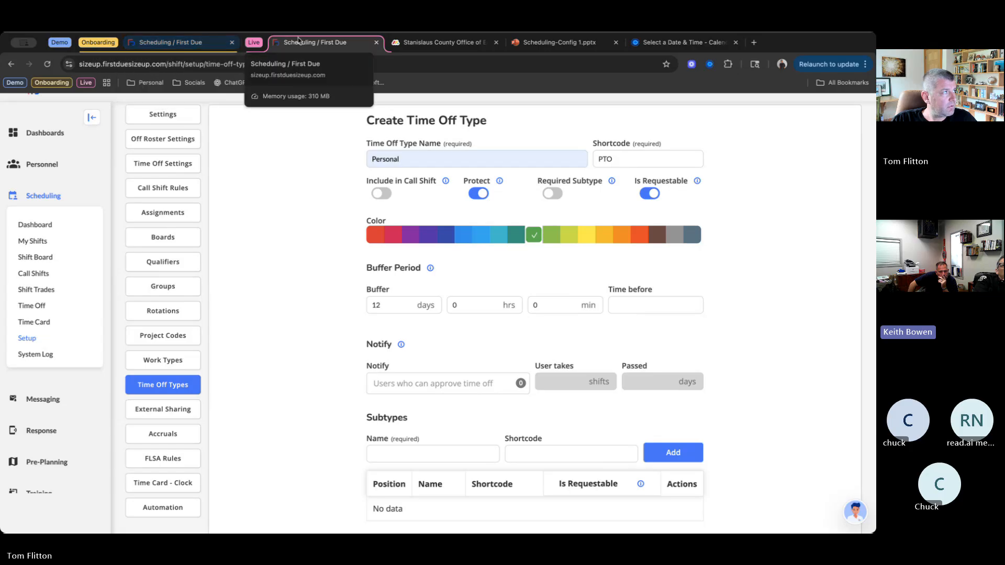
left_click(98, 42)
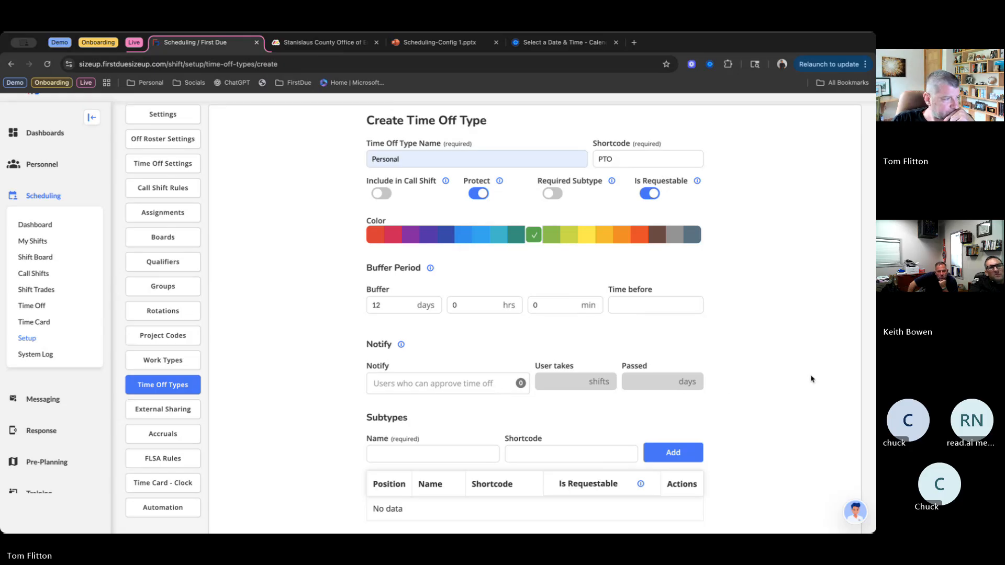
- Save the Personal time off type and open the shift board to review the Station 55 vacancies
scroll(838, 382, "down", 2)
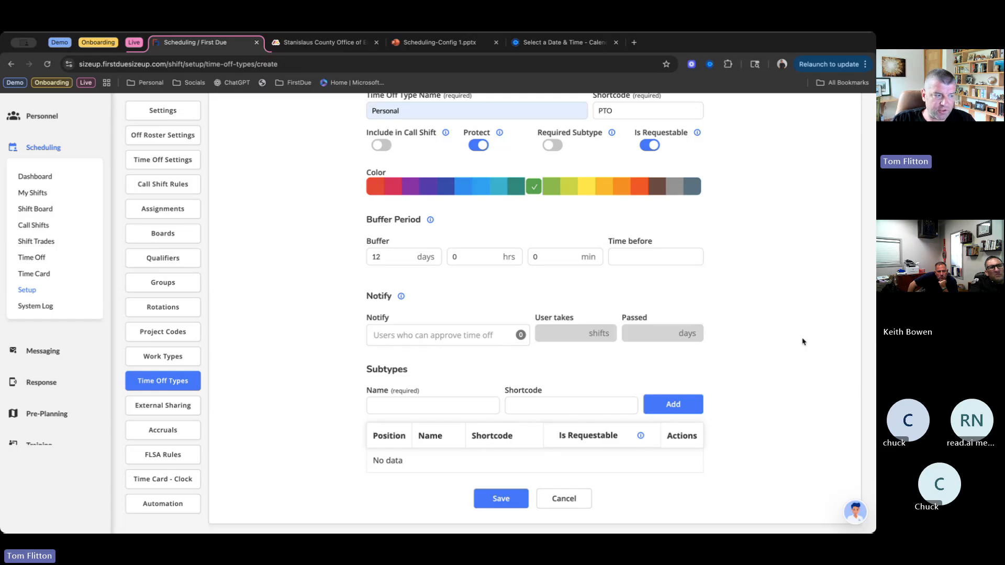
left_click(501, 499)
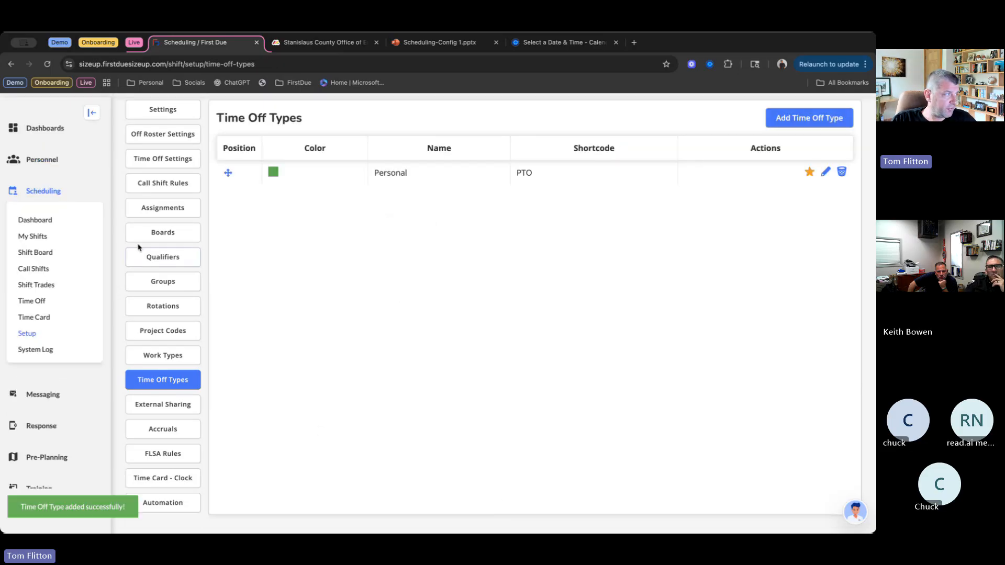
left_click(56, 252)
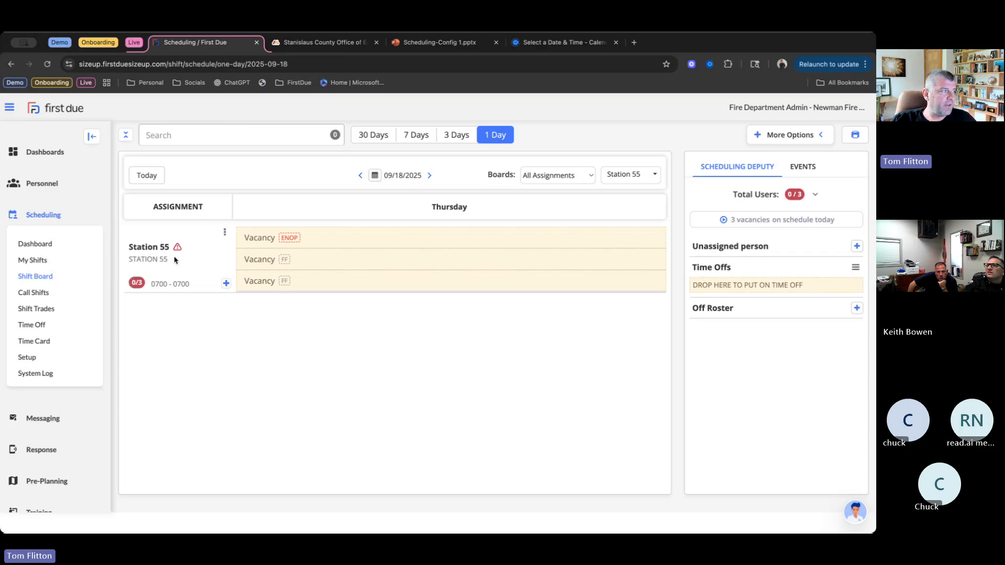
mouse_move(178, 251)
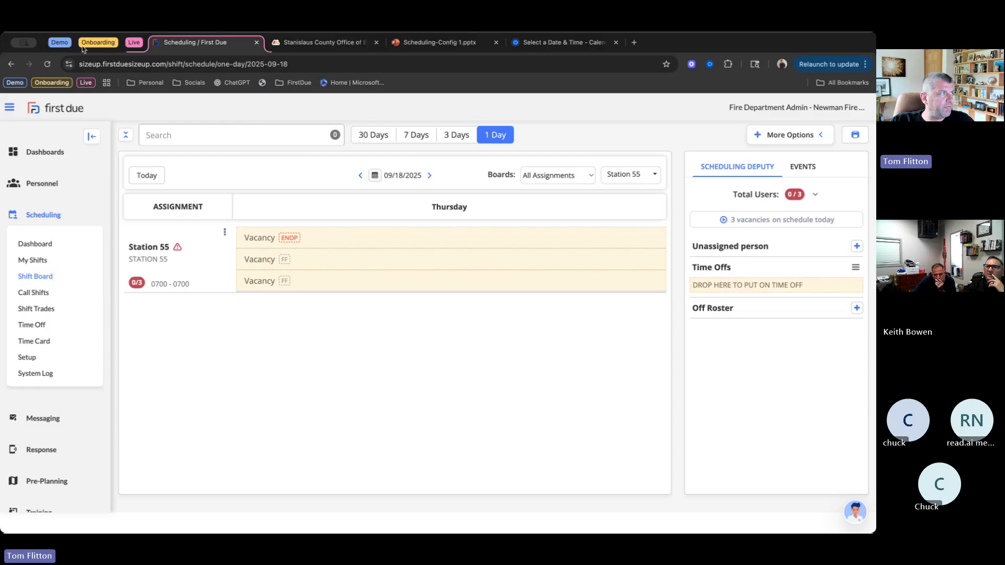
- Switch to the Onboarding site's scheduling page and view the September 2025 calendar in My Shifts
left_click(98, 44)
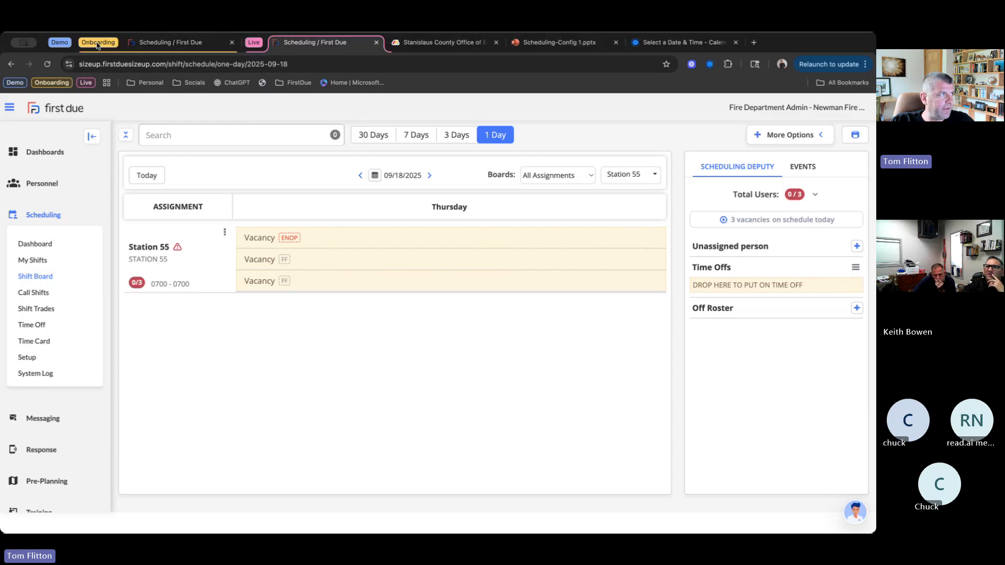
left_click(182, 44)
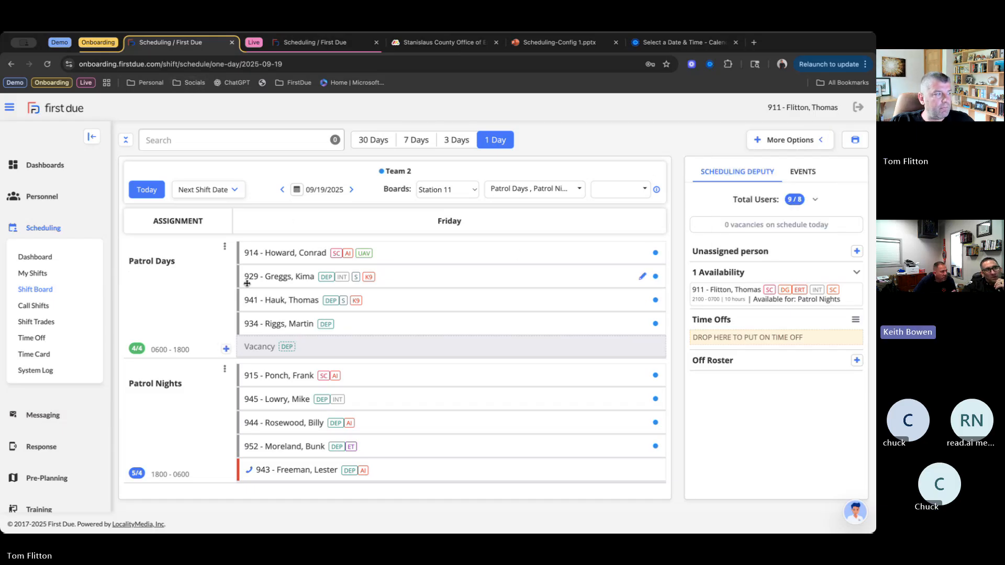
mouse_move(247, 283)
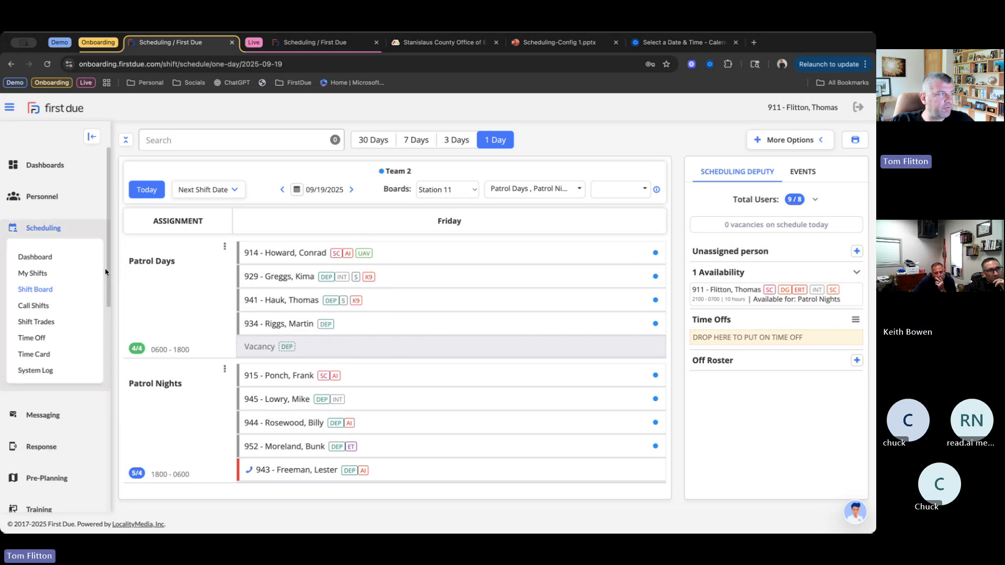
left_click(34, 276)
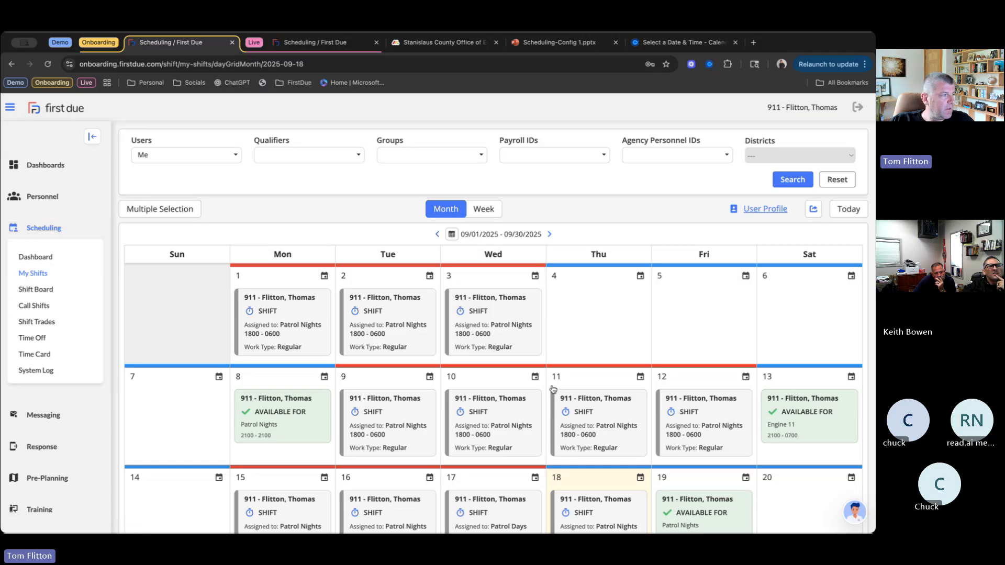
scroll(551, 387, "down", 1)
scroll(551, 387, "down", 2)
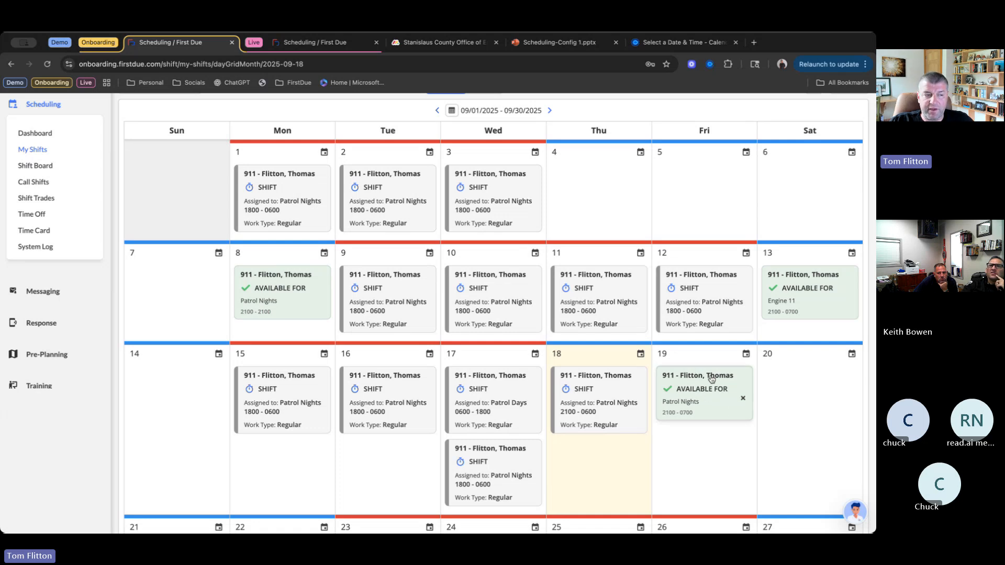
- Add availability for the Patrol Nights assignment on September 20, 2025
left_click(813, 394)
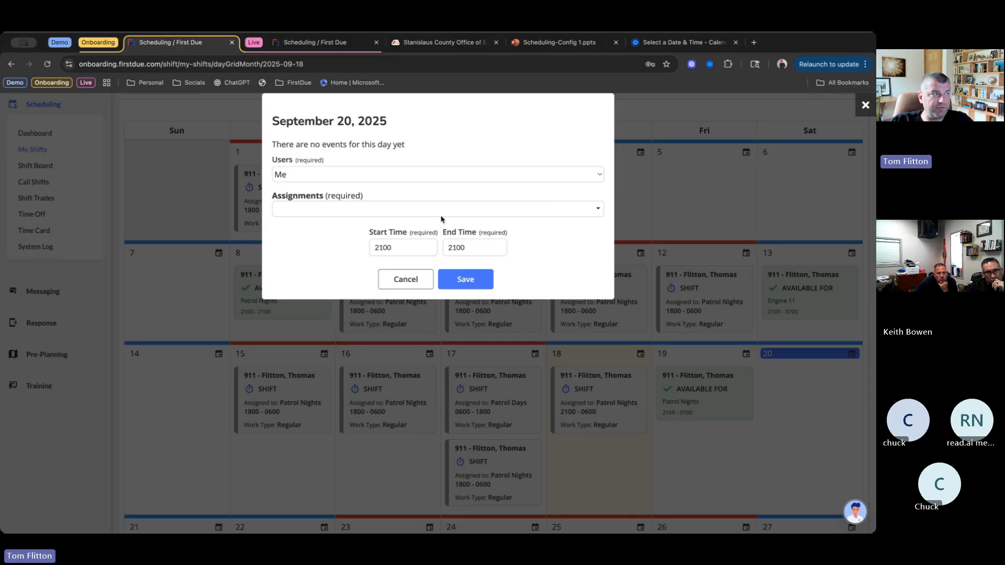
left_click(365, 210)
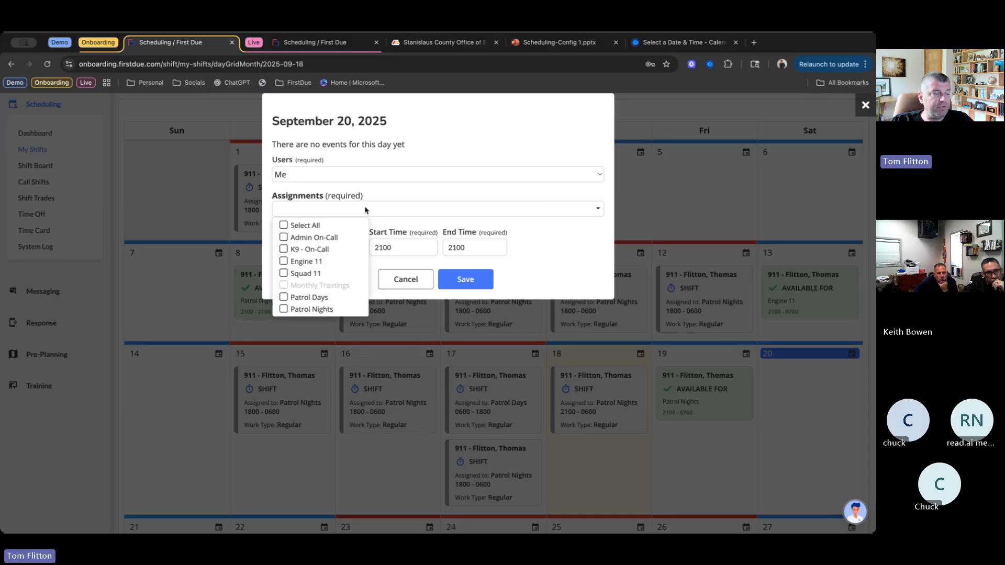
left_click(285, 310)
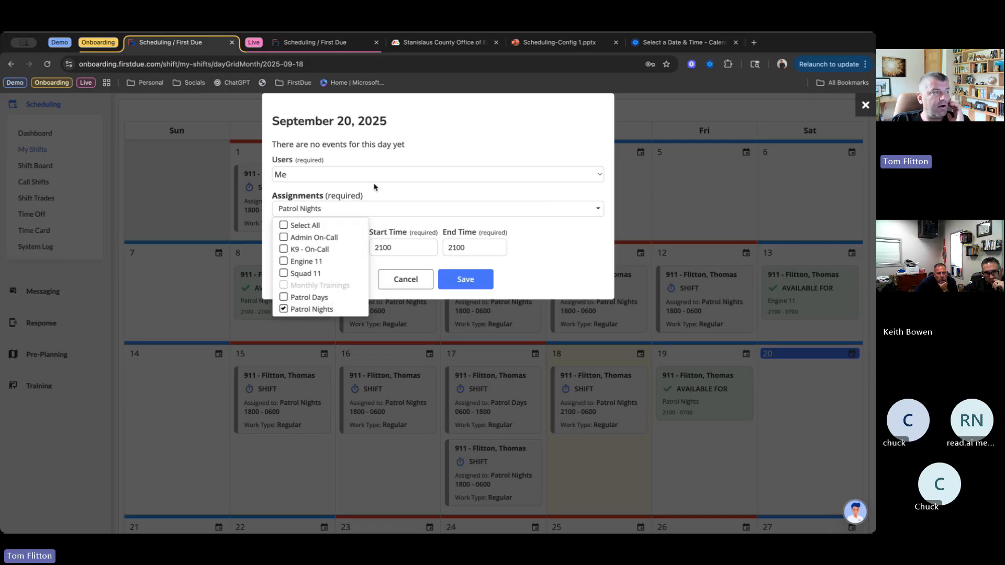
left_click(480, 281)
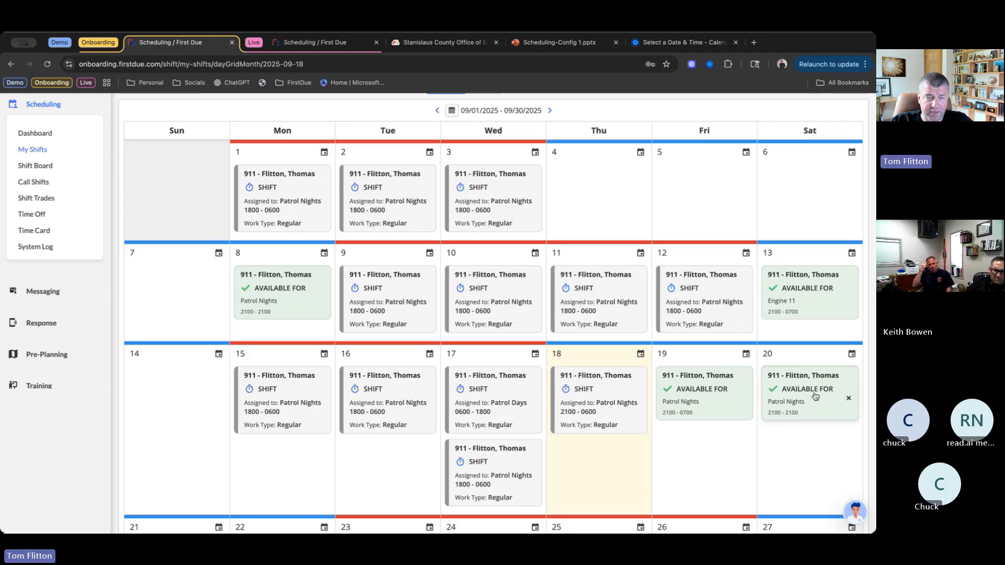
- Try to move the available employee into the Patrol Days vacancy on the 09/19/2025 shift board, overriding the qualifier mismatch
left_click(39, 166)
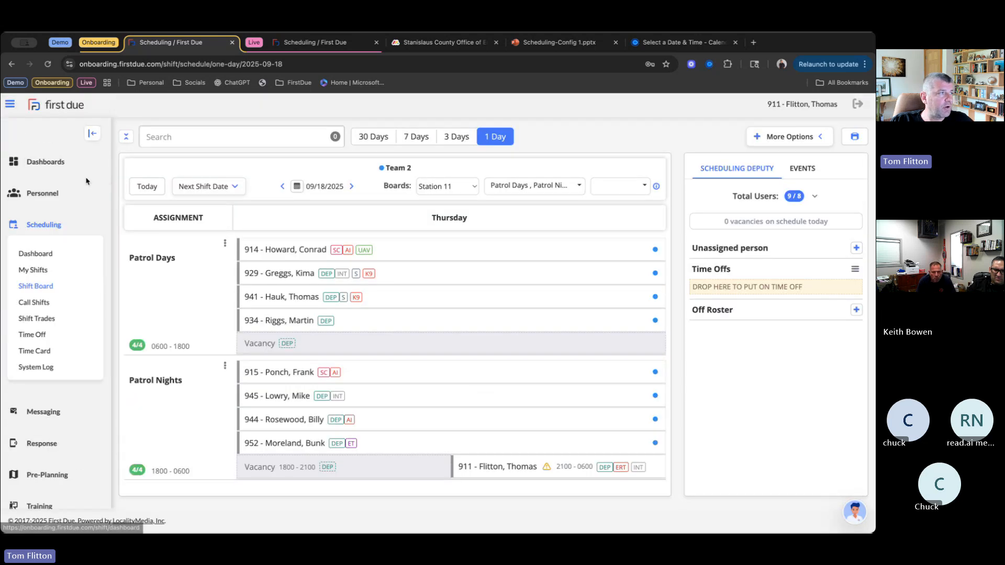
left_click(351, 186)
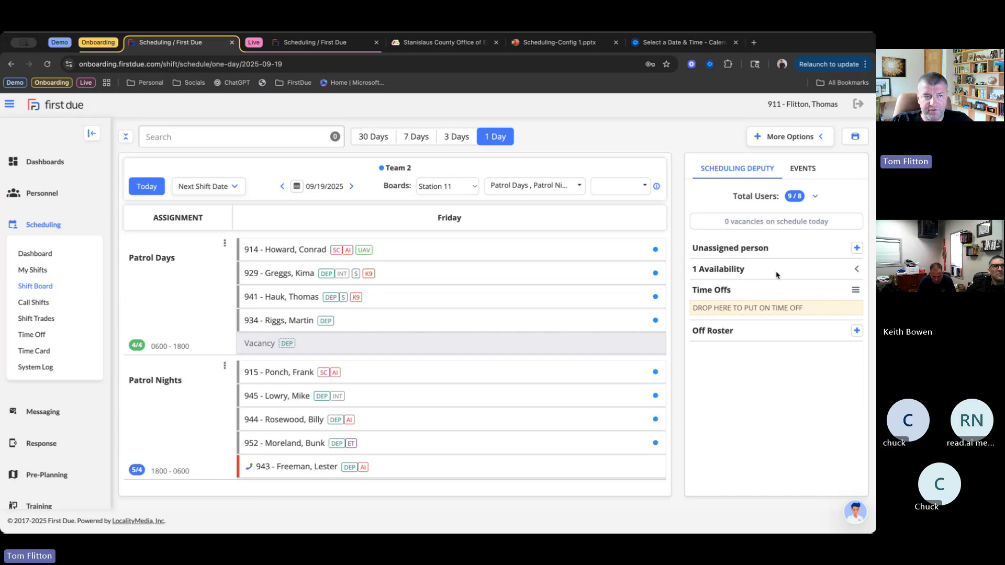
left_click(856, 269)
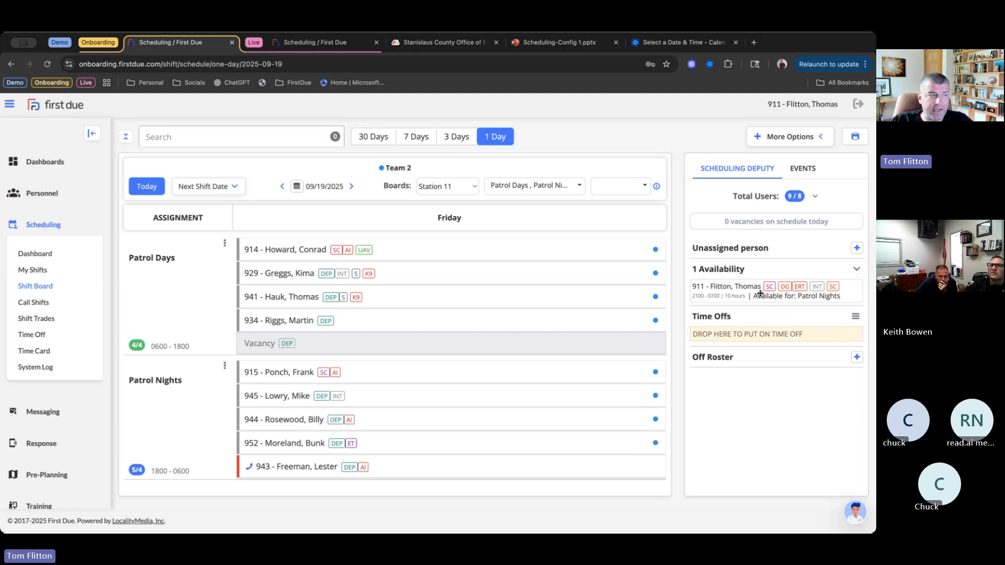
left_click_drag(763, 297, 394, 353)
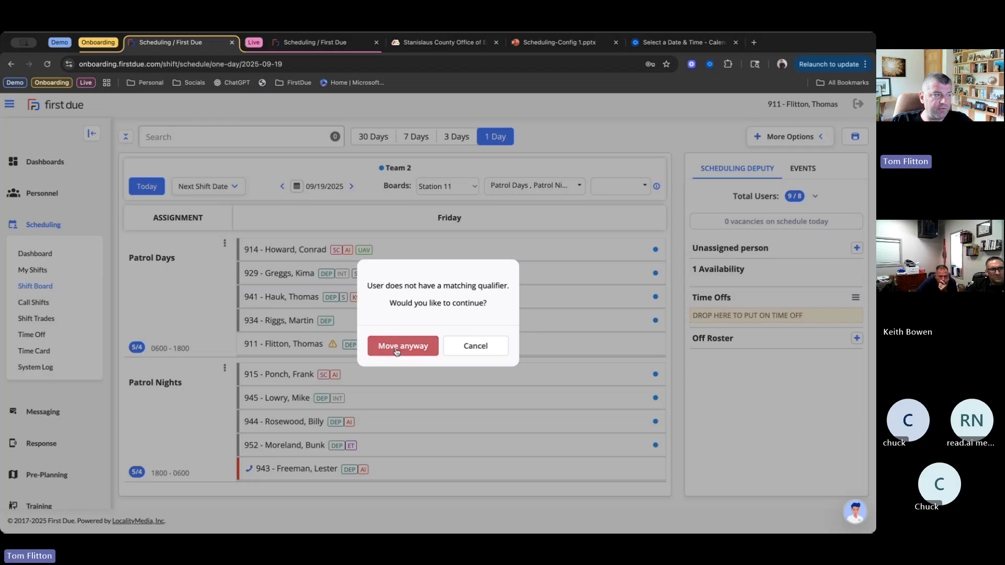
left_click(397, 350)
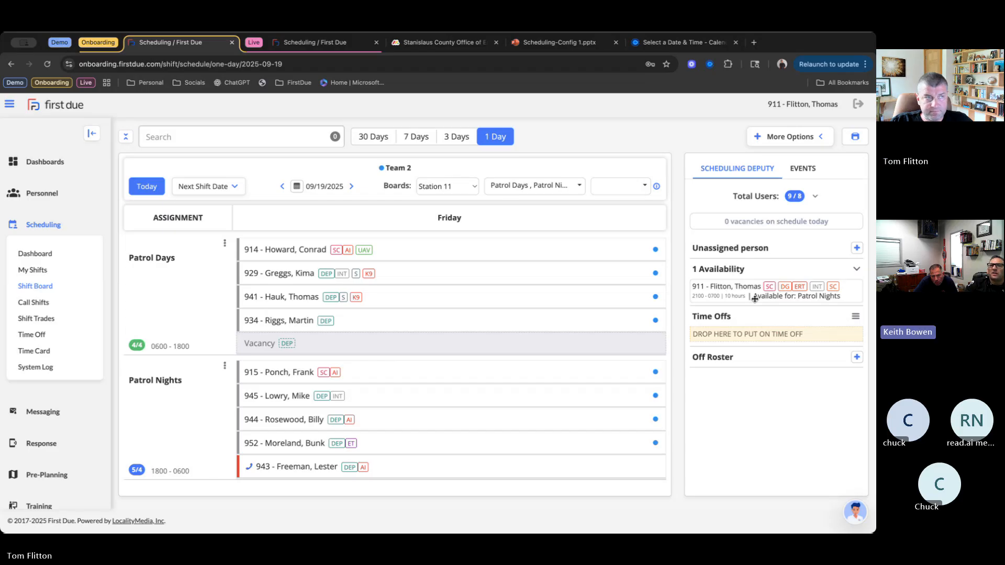
- Return to the Live site's shift board, refresh it, and check the personnel available on 09/19/2025
left_click(312, 43)
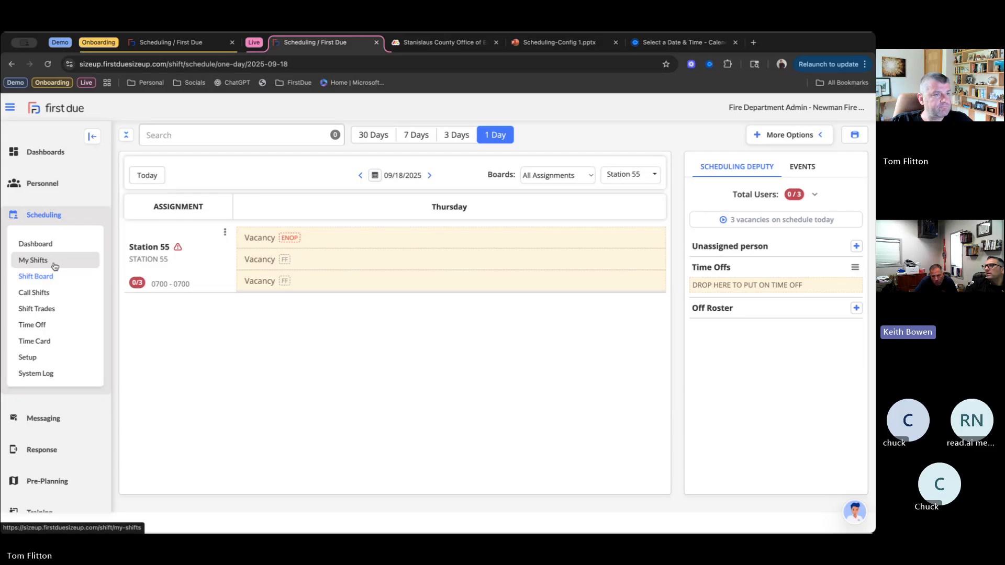
left_click(47, 64)
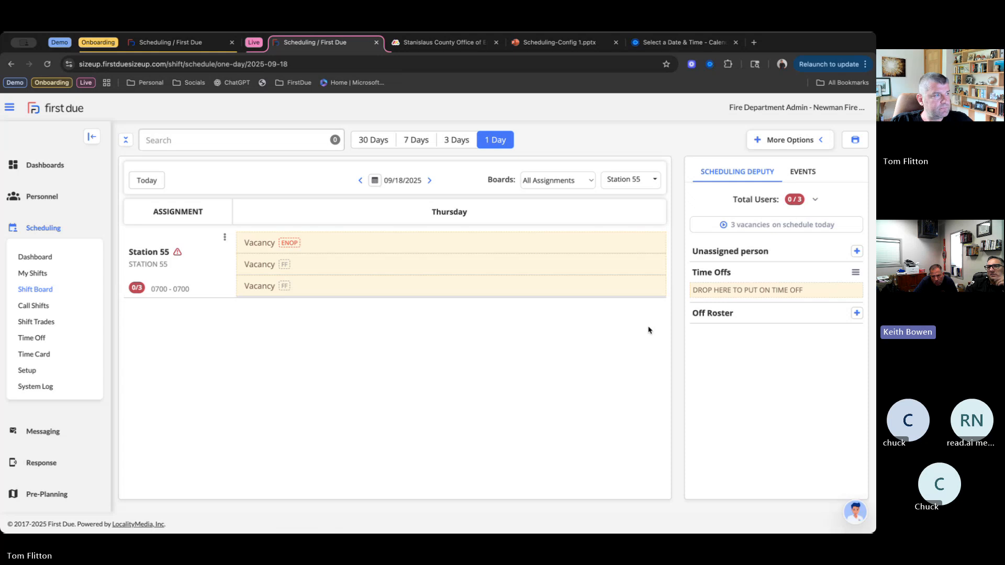
left_click(430, 180)
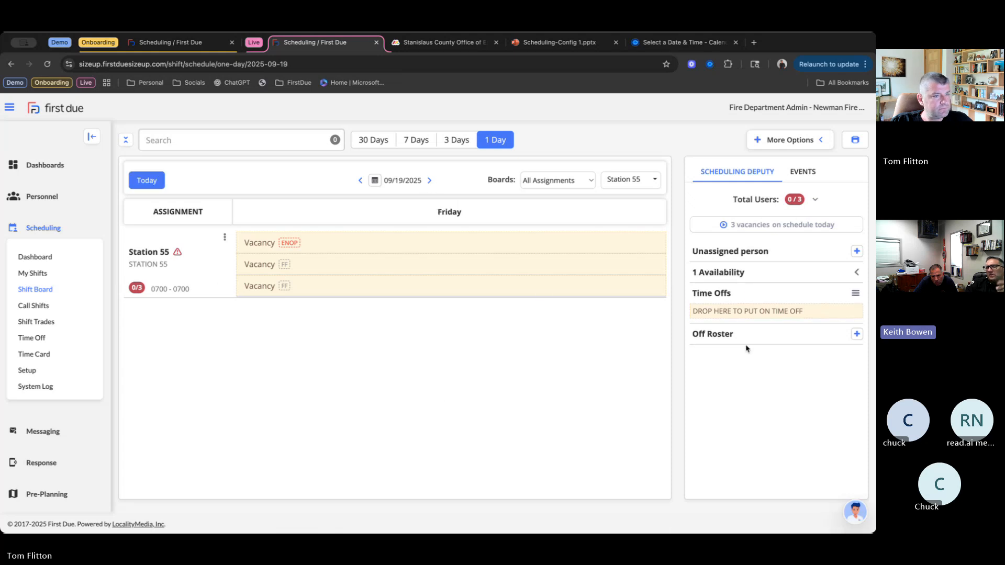
left_click(864, 273)
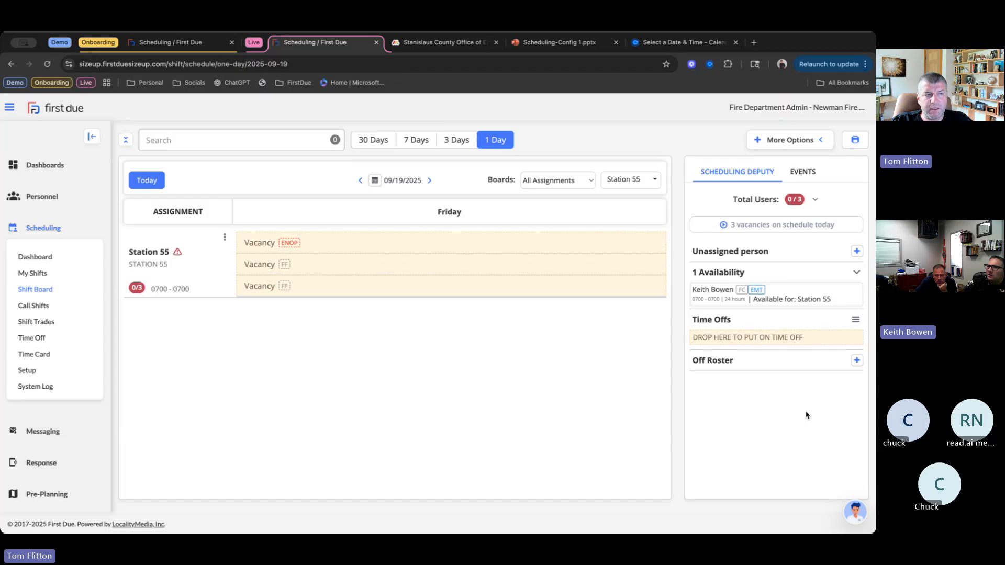
left_click(857, 273)
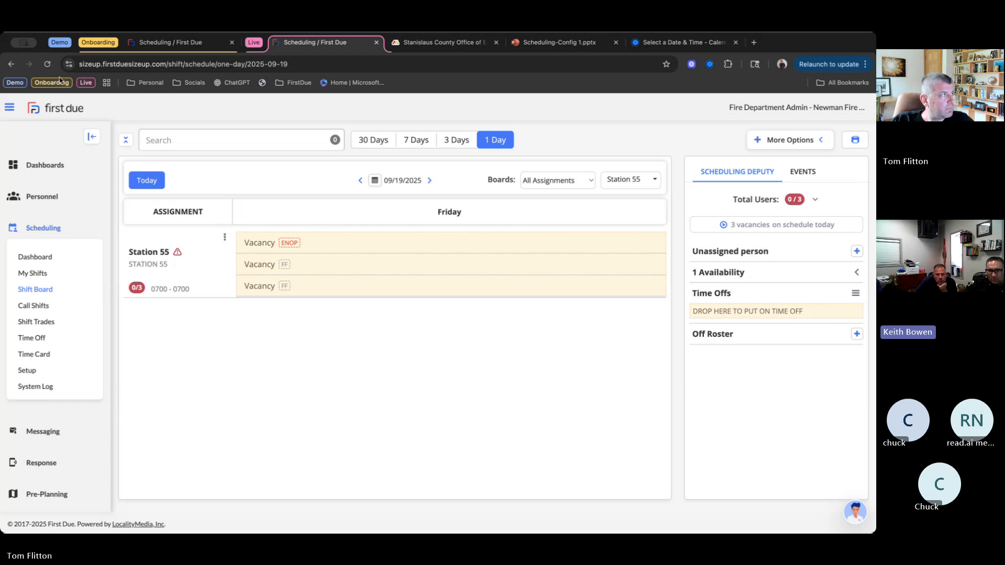
- Refresh the 09/19/2025 shift board and check which form opens for a Station 55 Firefighter vacancy, leaving it unfilled
left_click(47, 65)
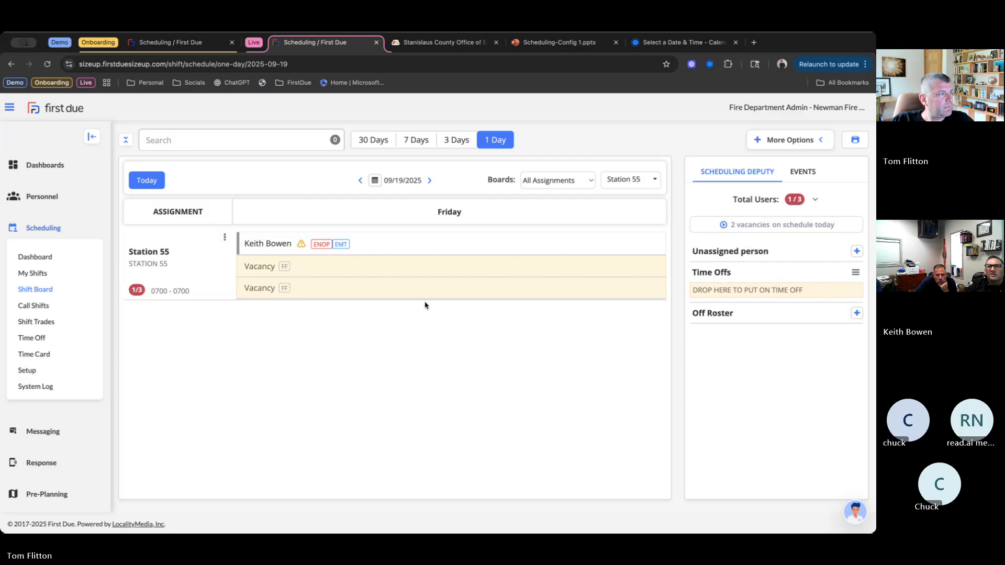
left_click(382, 291)
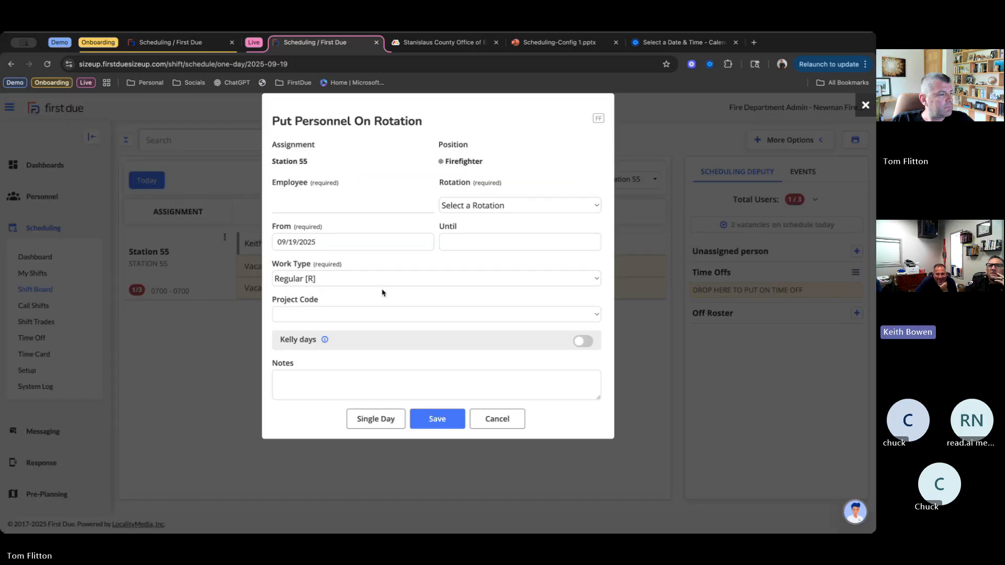
left_click(497, 421)
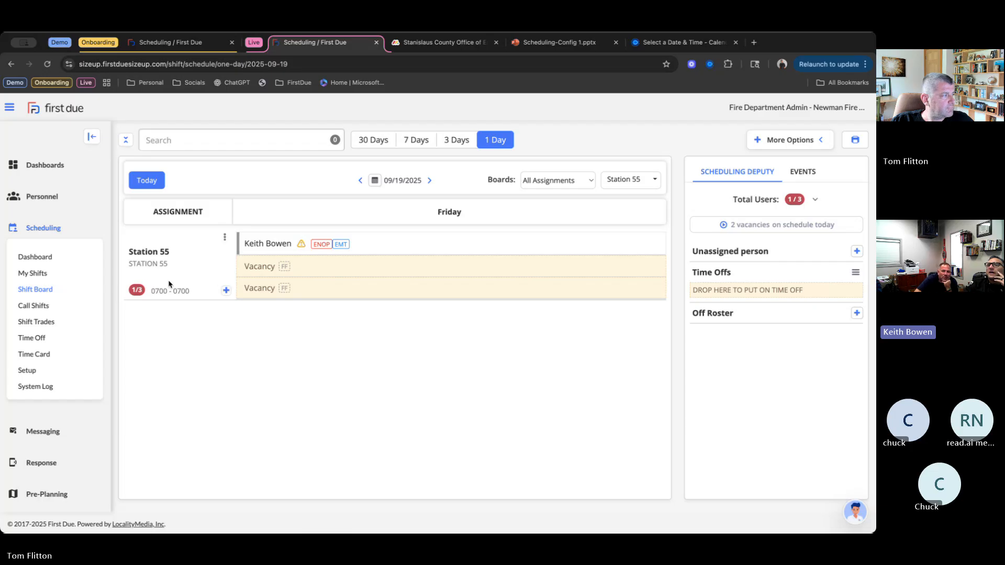
- Set the shift board option for adding personnel to Single day by default and save the scheduling settings
left_click(44, 371)
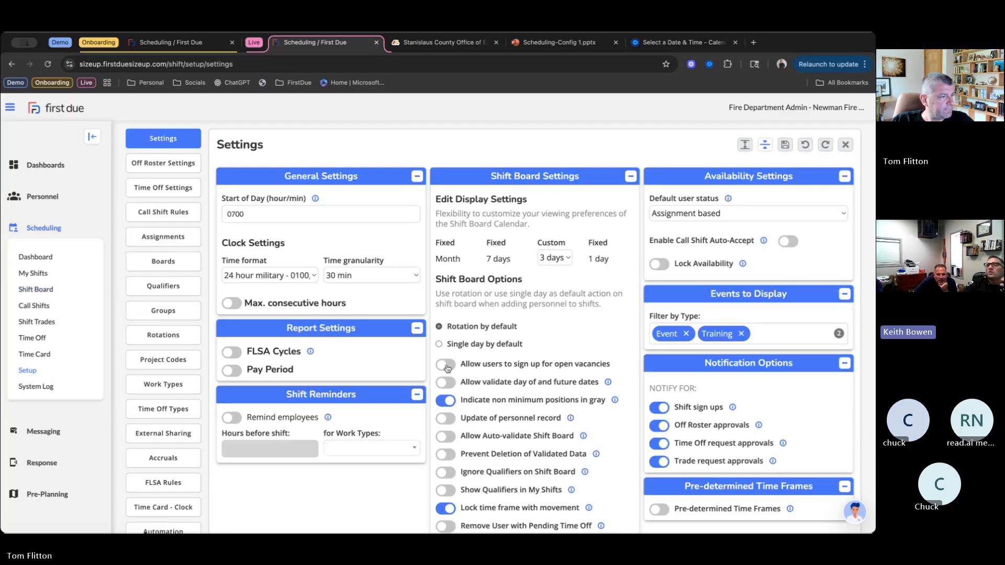
left_click(439, 344)
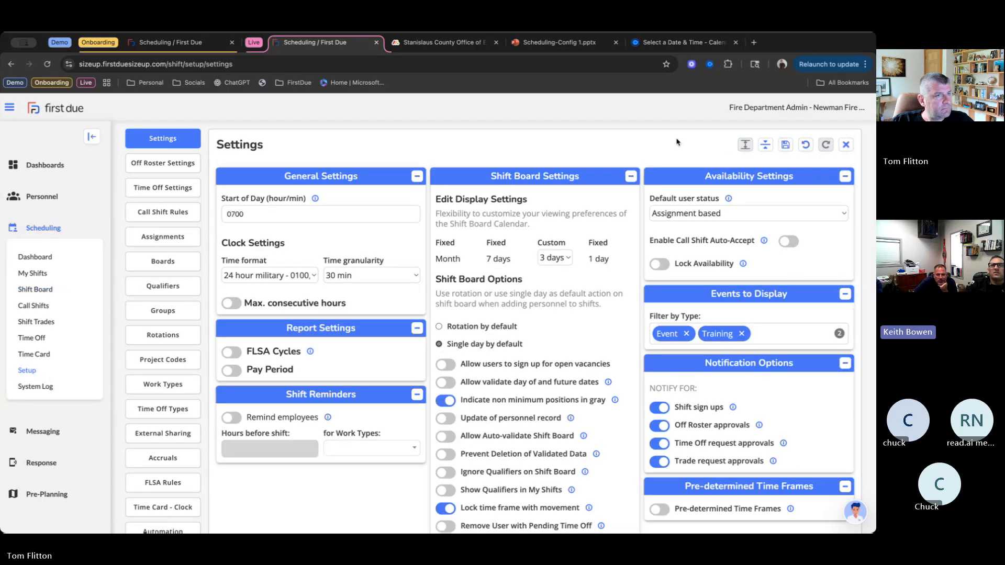
left_click(787, 146)
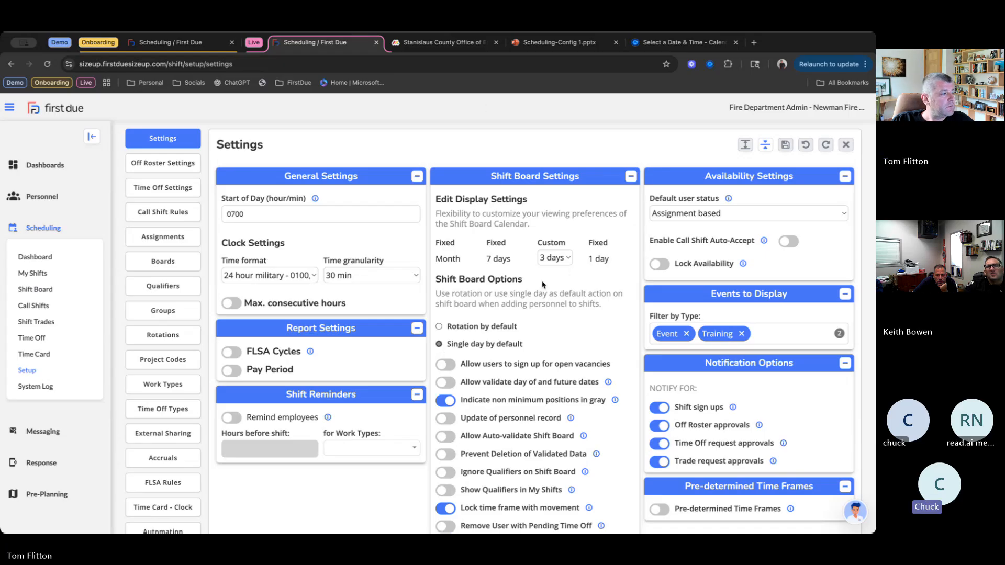
- Examine the Schedule Employee form for a Station 55 Firefighter vacancy on 09/18/2025 and cancel it
left_click(47, 294)
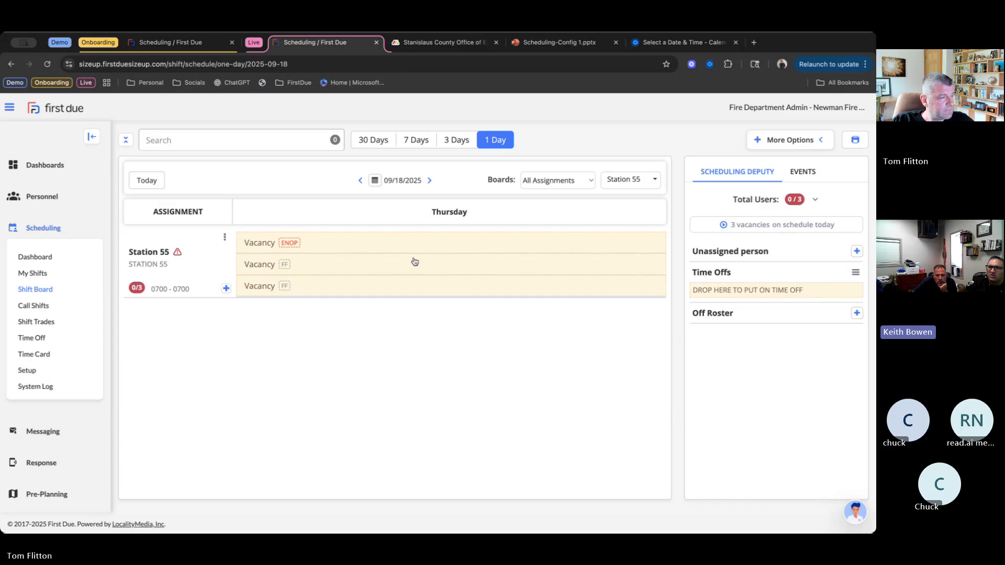
left_click(441, 266)
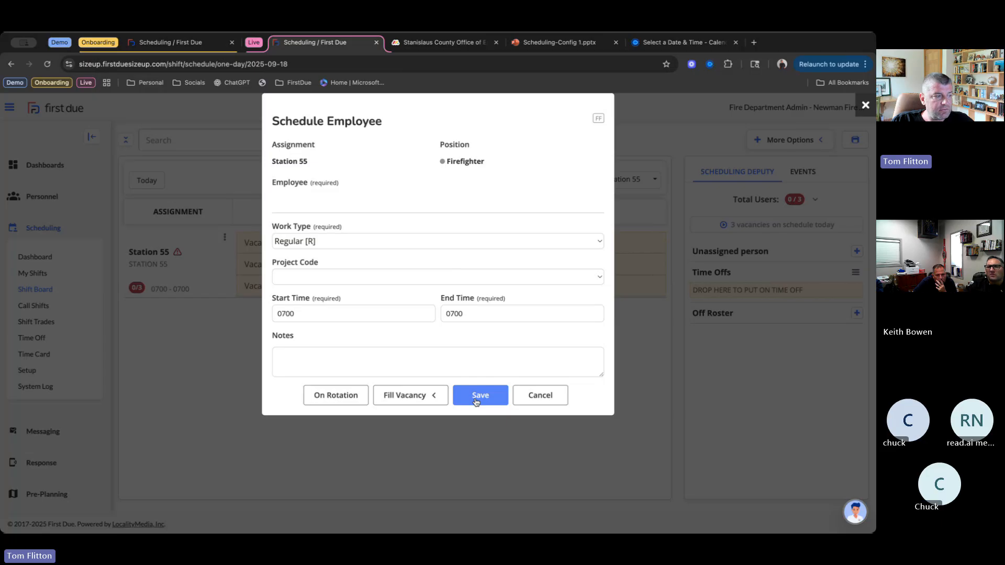
left_click(547, 394)
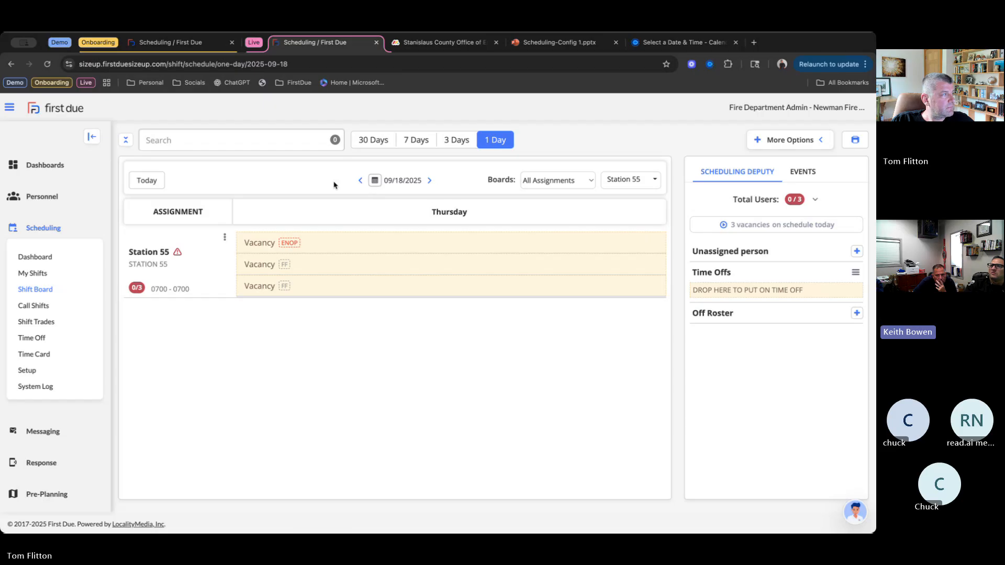
- Refresh the shift board and review the Station 55 staffing for 09/19/2025
left_click(49, 64)
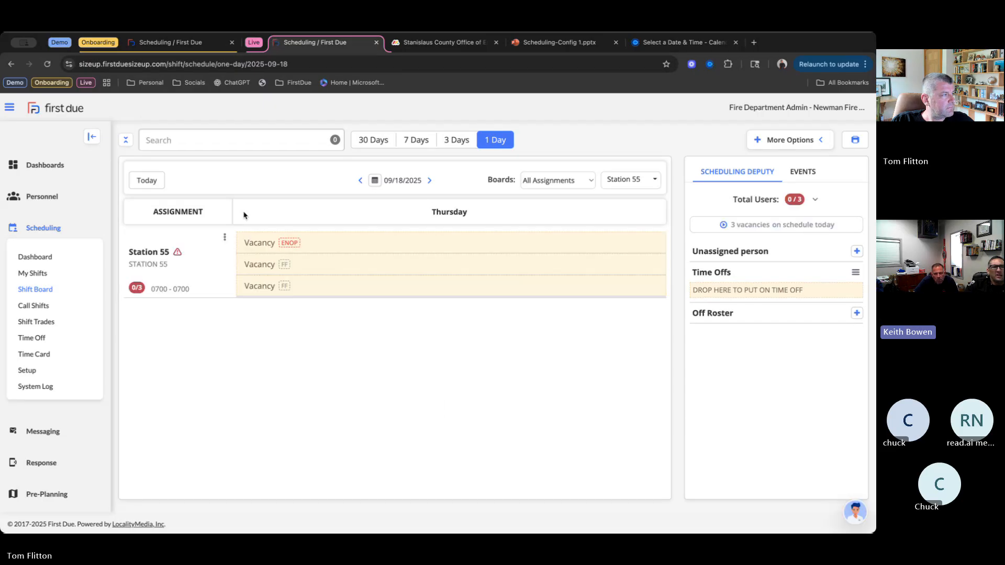
left_click(360, 180)
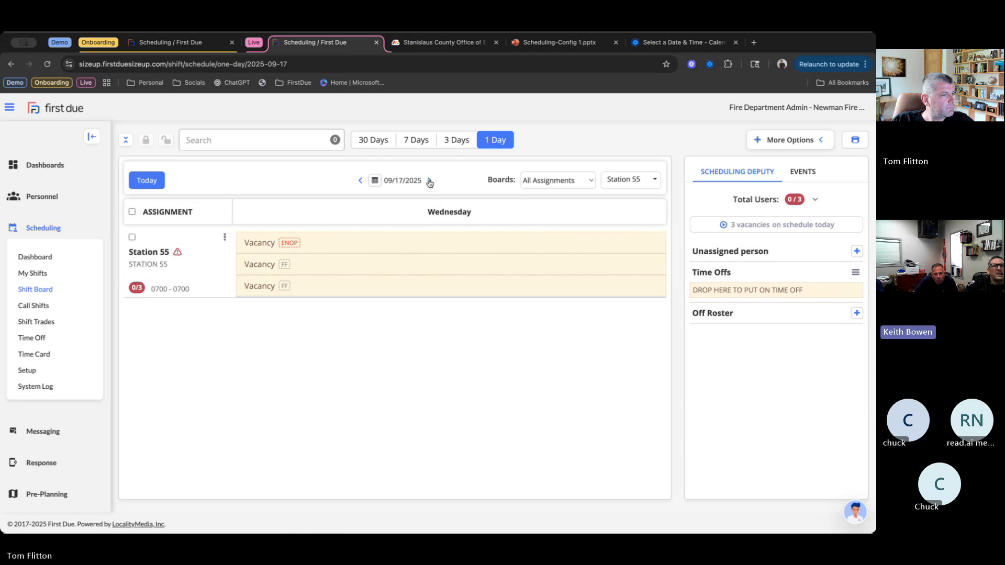
left_click(430, 182)
left_click(430, 181)
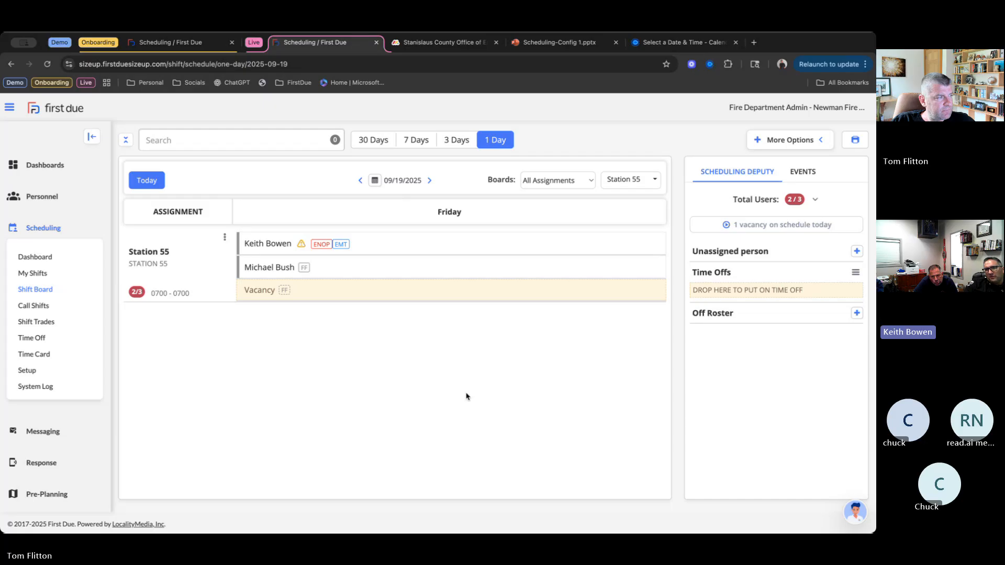
- Refresh the 09/19/2025 shift board and review Station 55 staffing in the 30-day view for September and October 2025, returning to the one-day view
left_click(48, 63)
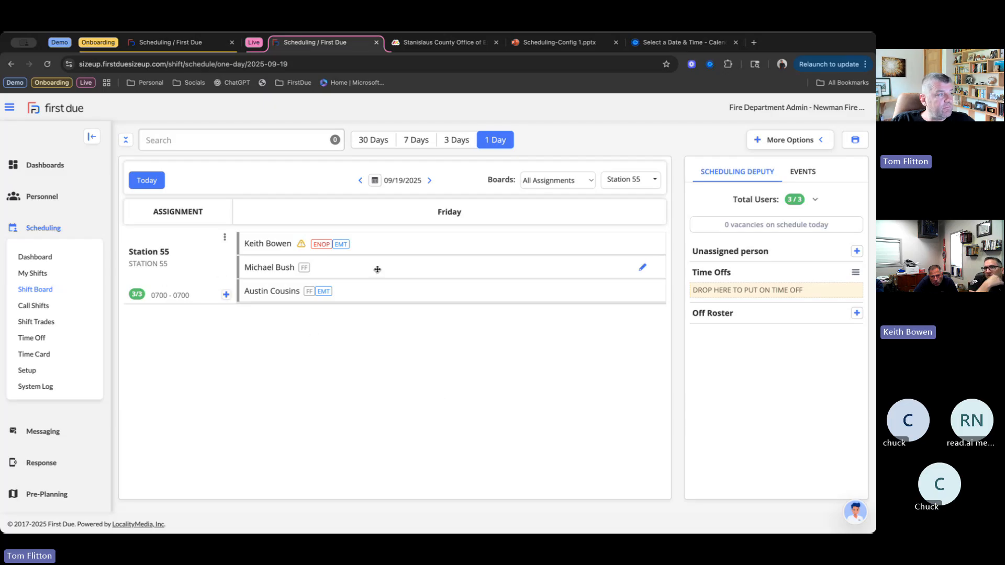
mouse_move(377, 269)
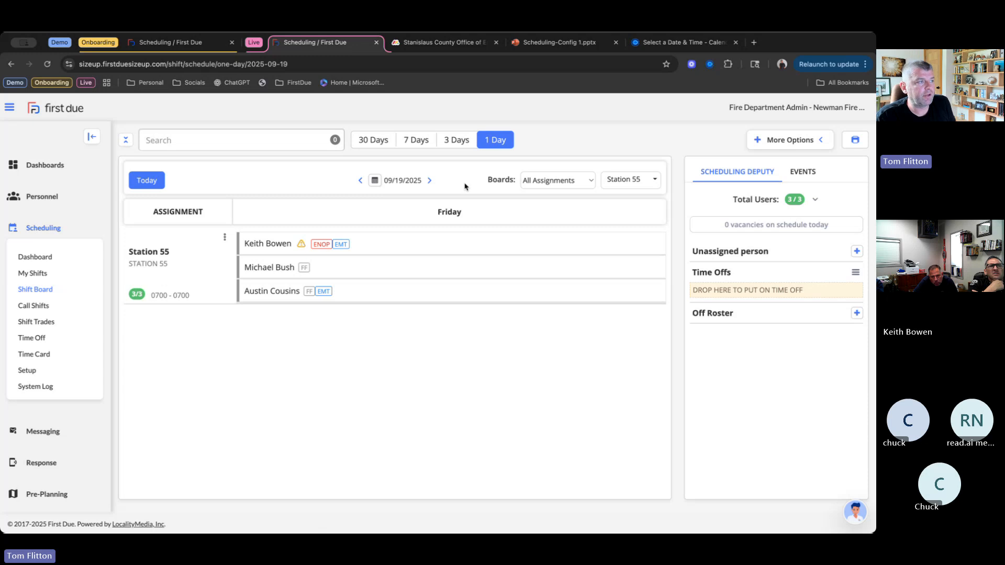
left_click(370, 140)
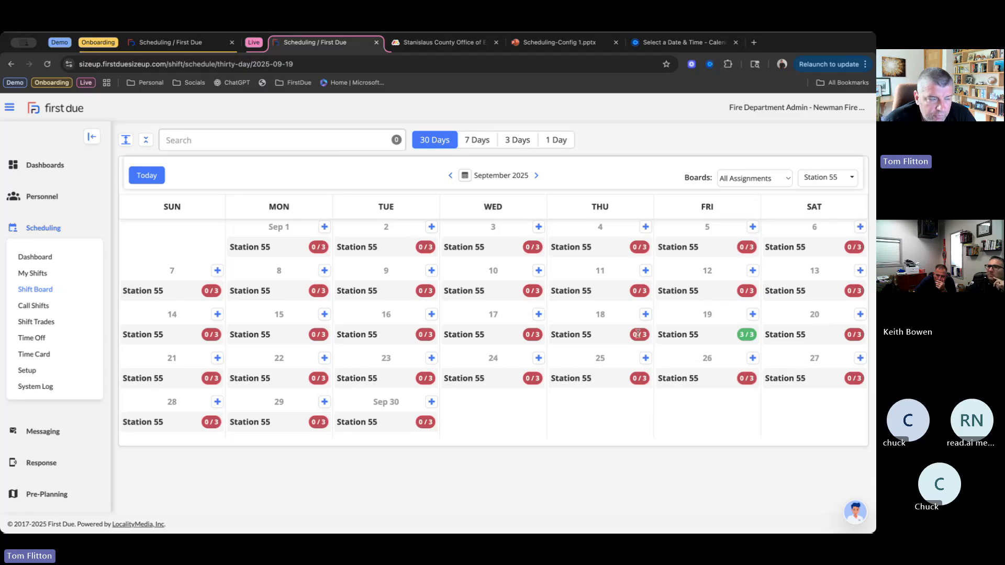
left_click(536, 177)
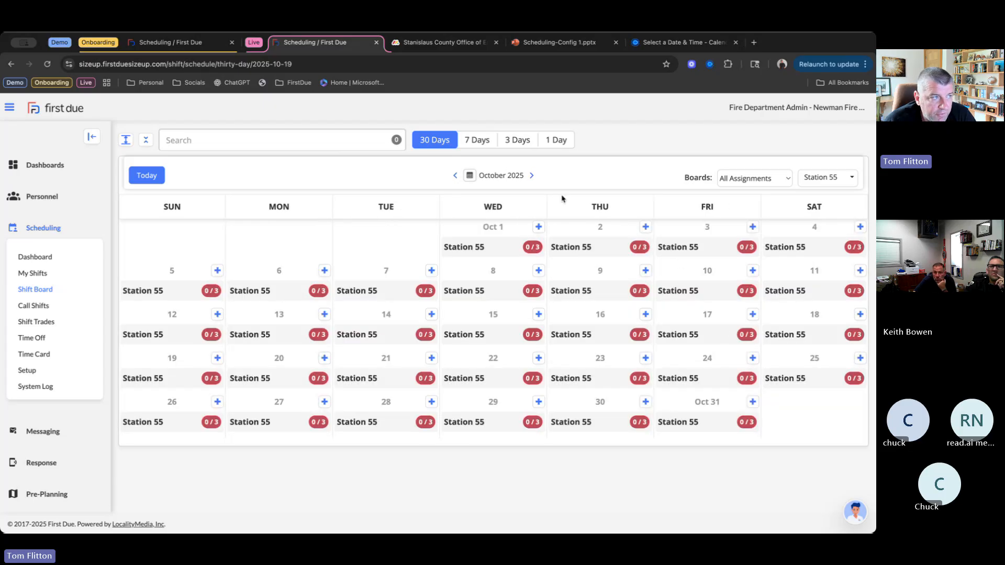
left_click(454, 176)
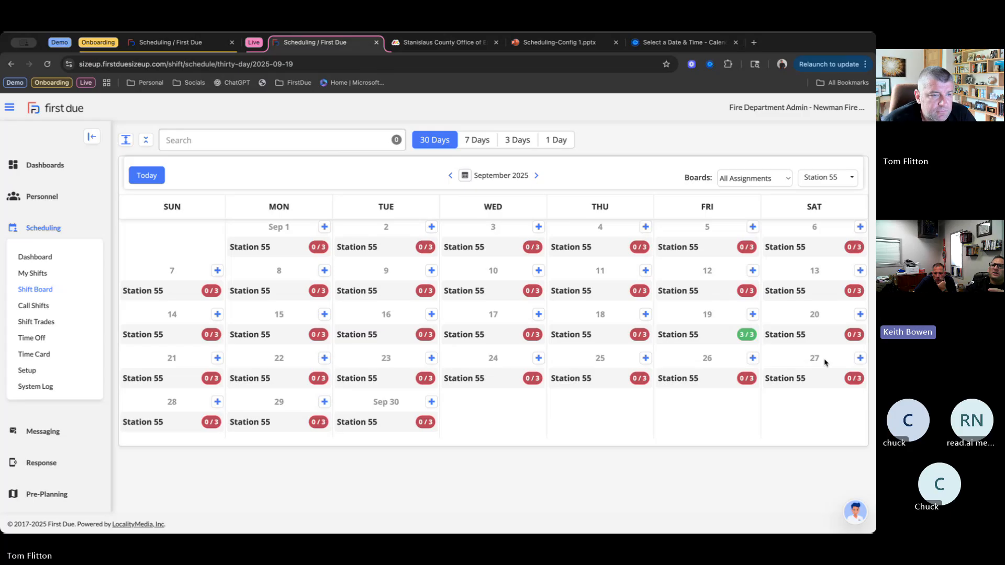
left_click(557, 145)
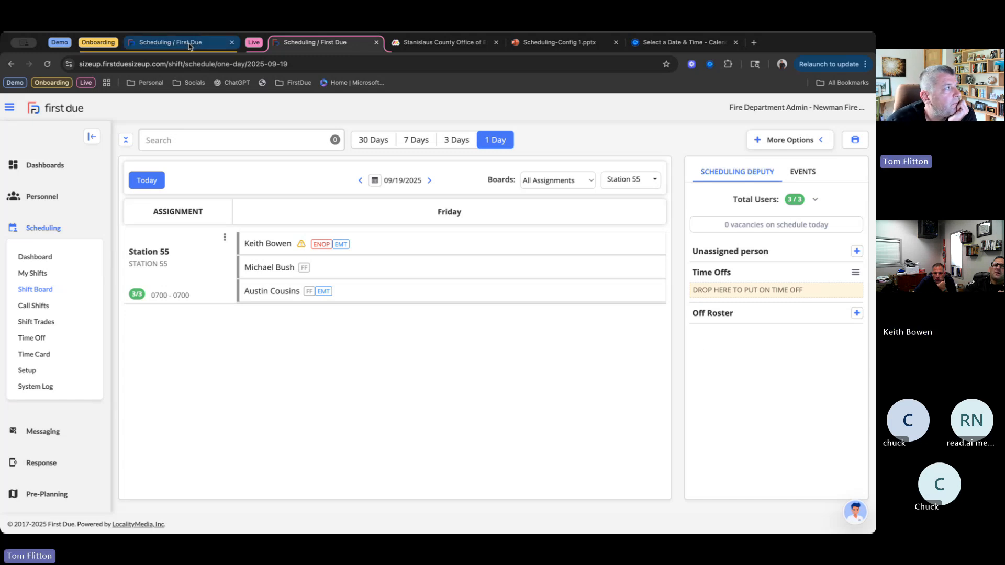
- Switch to the onboarding site and delete the 09/20/2025 Patrol Nights availability from the My Shifts calendar
left_click(172, 43)
left_click(49, 273)
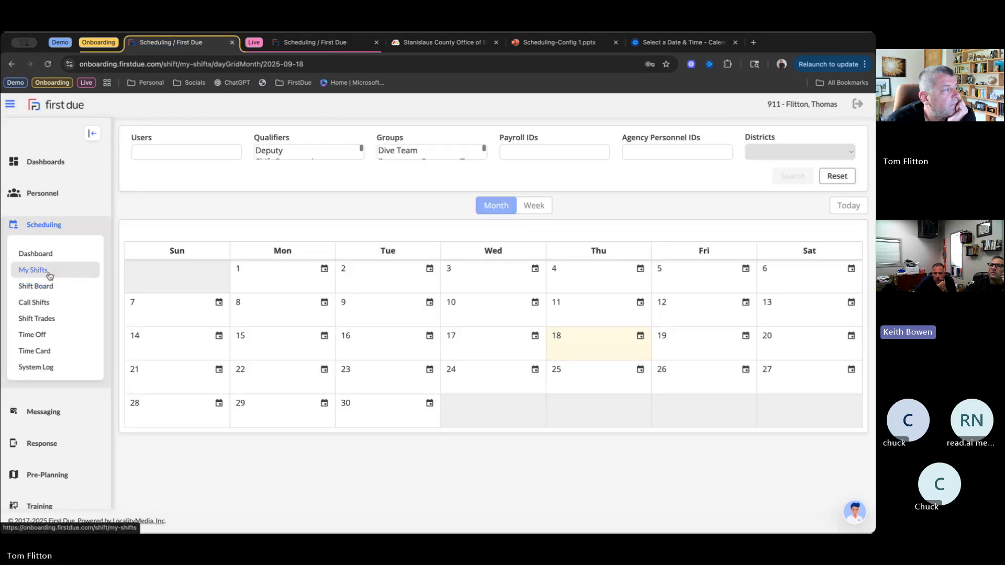
scroll(821, 472, "down", 1)
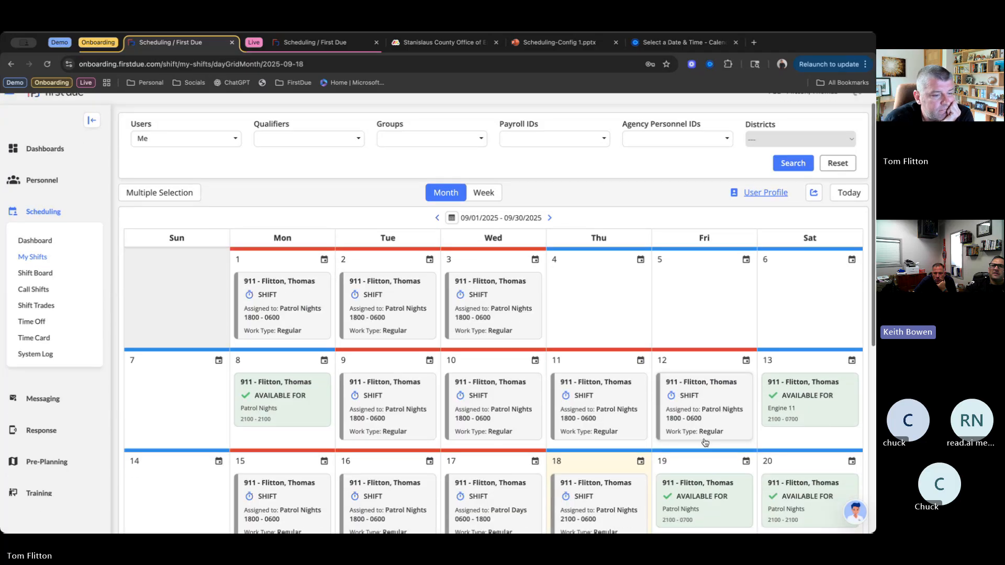
scroll(837, 468, "down", 1)
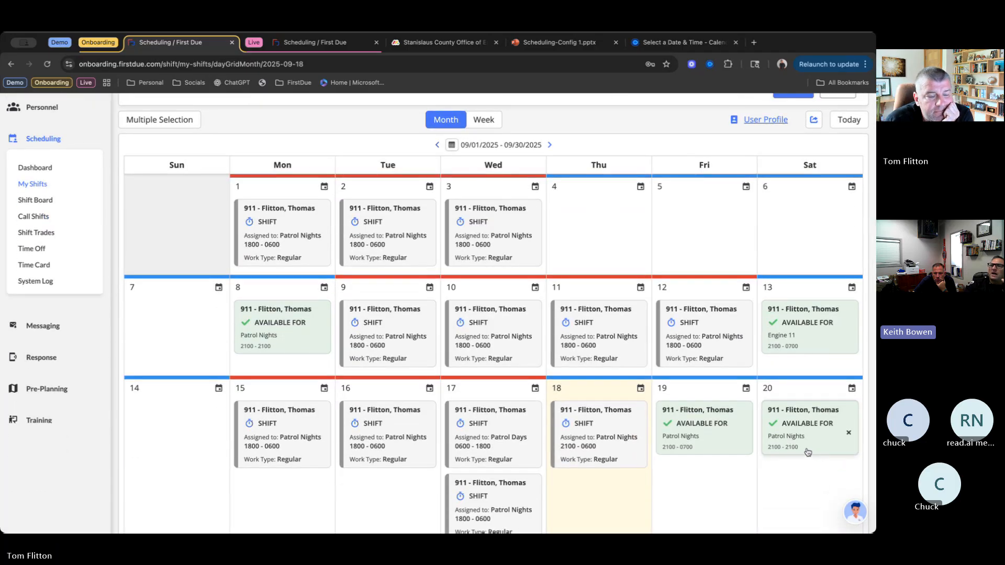
left_click(849, 435)
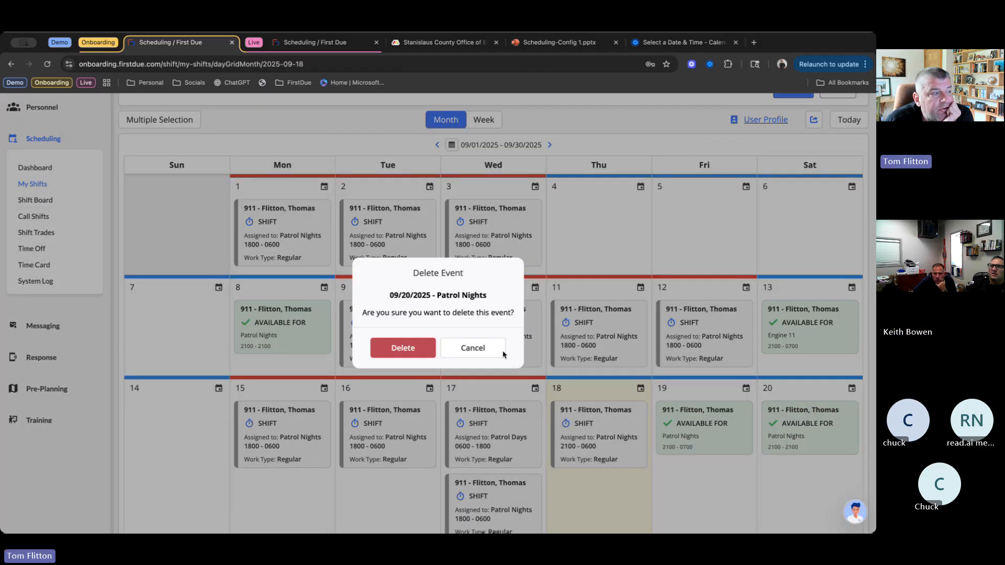
left_click(390, 349)
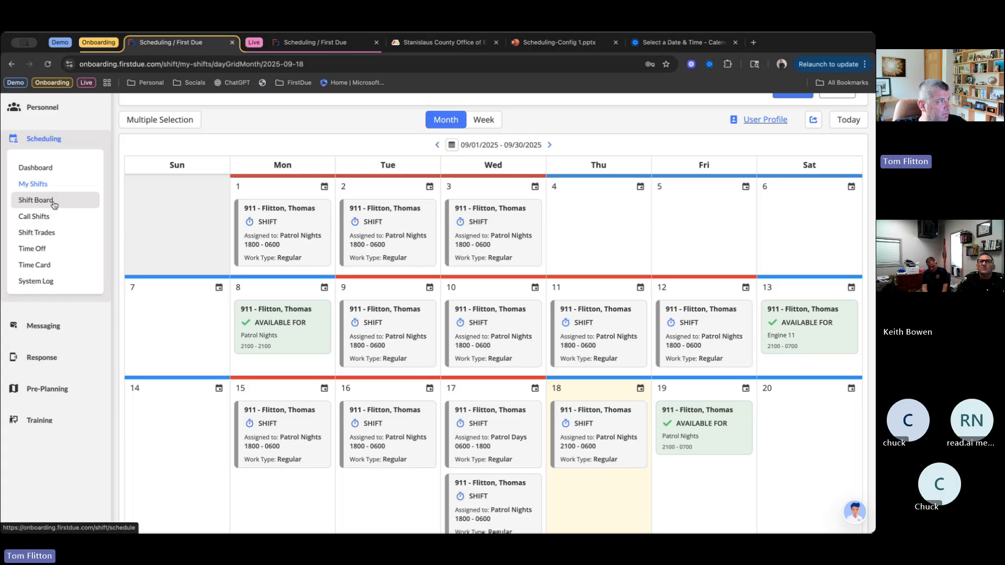
- Switch to the live site, view the user calendar of the ENOP-qualified employee on Station 55's 09/19/2025 roster, and return to the shift board
left_click(317, 42)
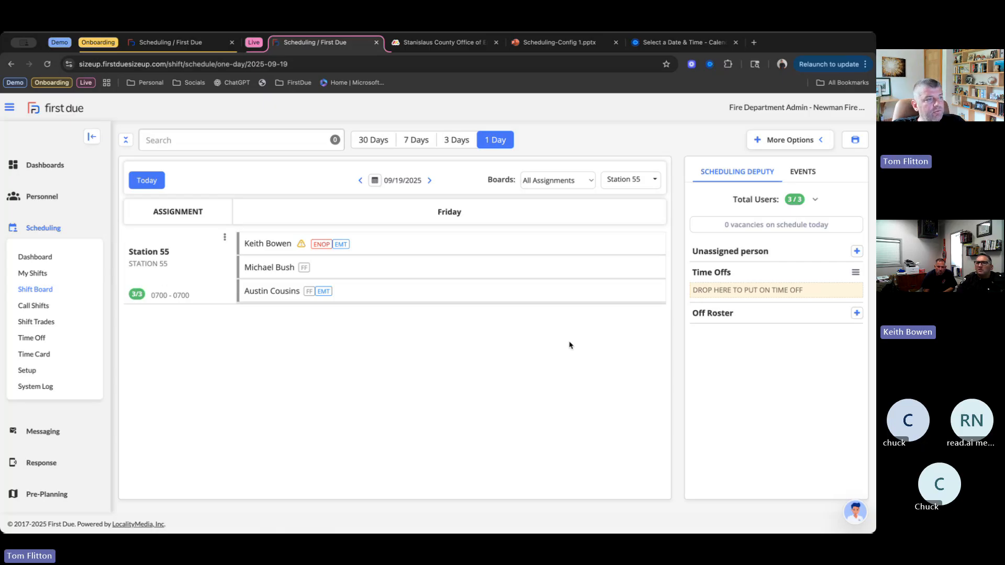
right_click(502, 242)
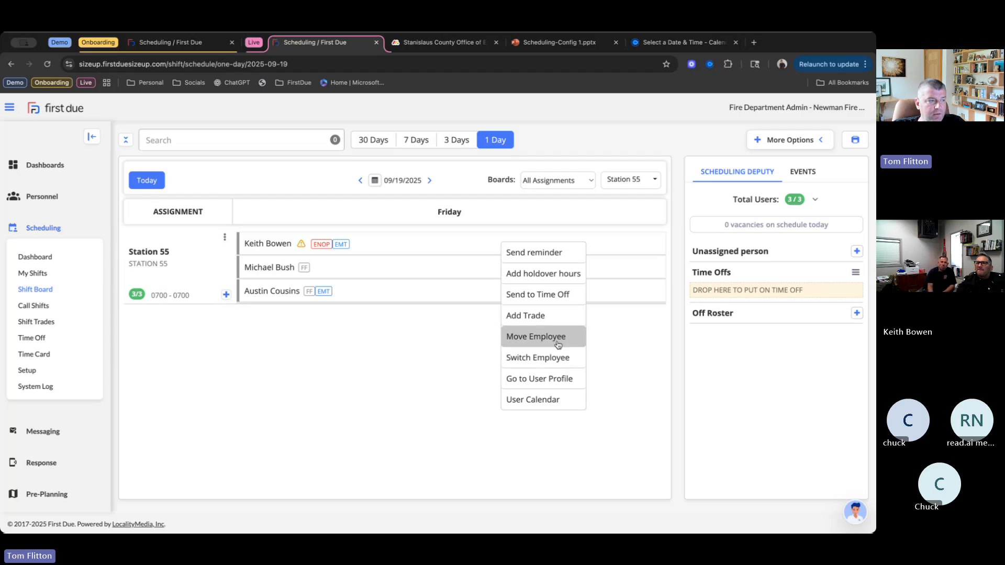
left_click(556, 401)
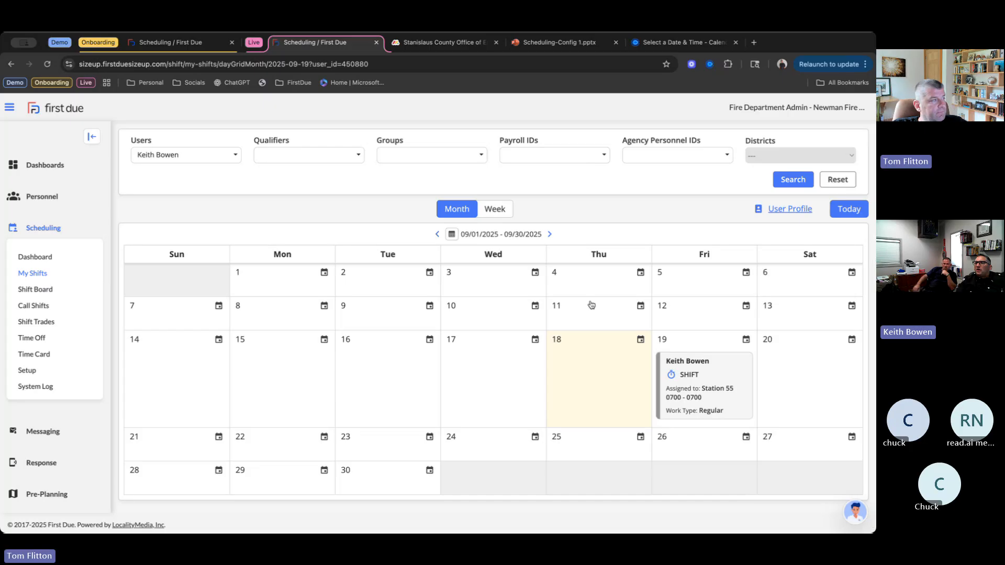
left_click(50, 289)
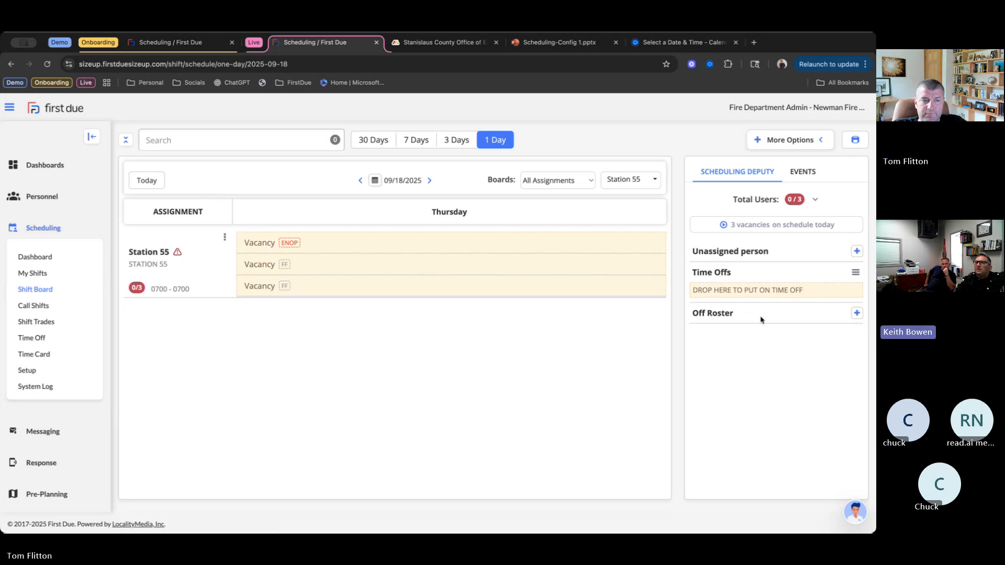
- Examine the Add Off Roster form for 09/18/2025, including the work type and the Duration and Pay methods, and cancel it
left_click(857, 313)
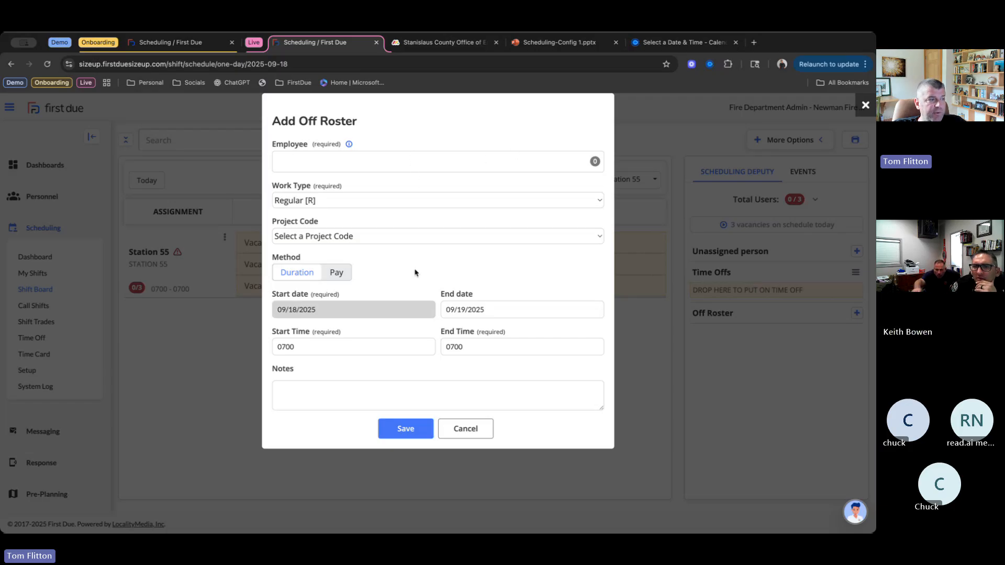
left_click(362, 200)
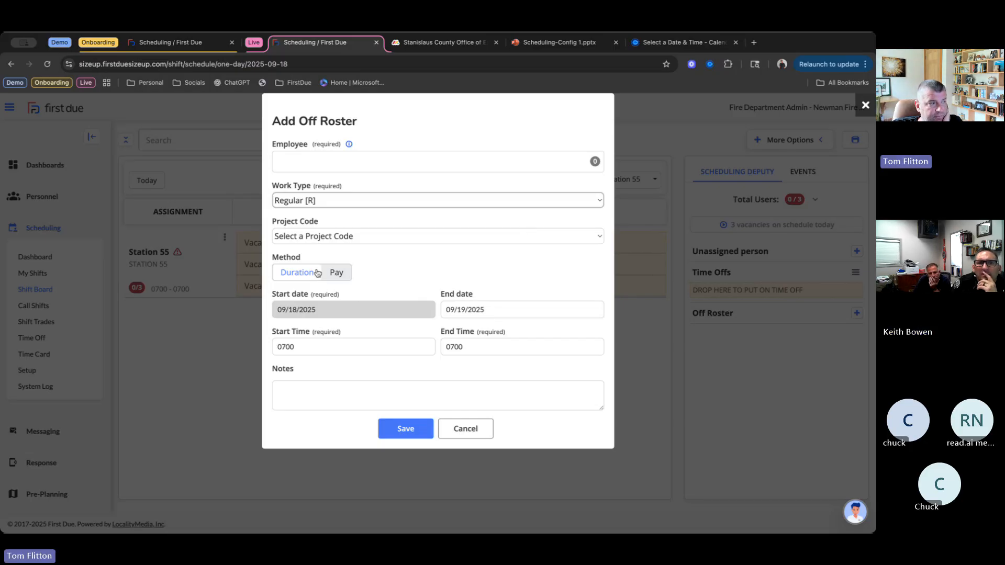
left_click(339, 275)
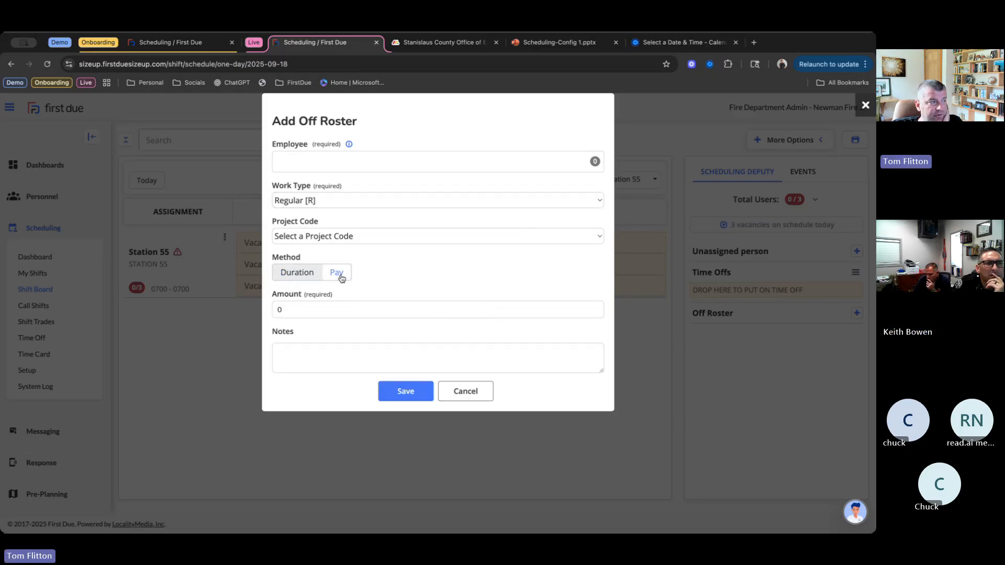
left_click(310, 276)
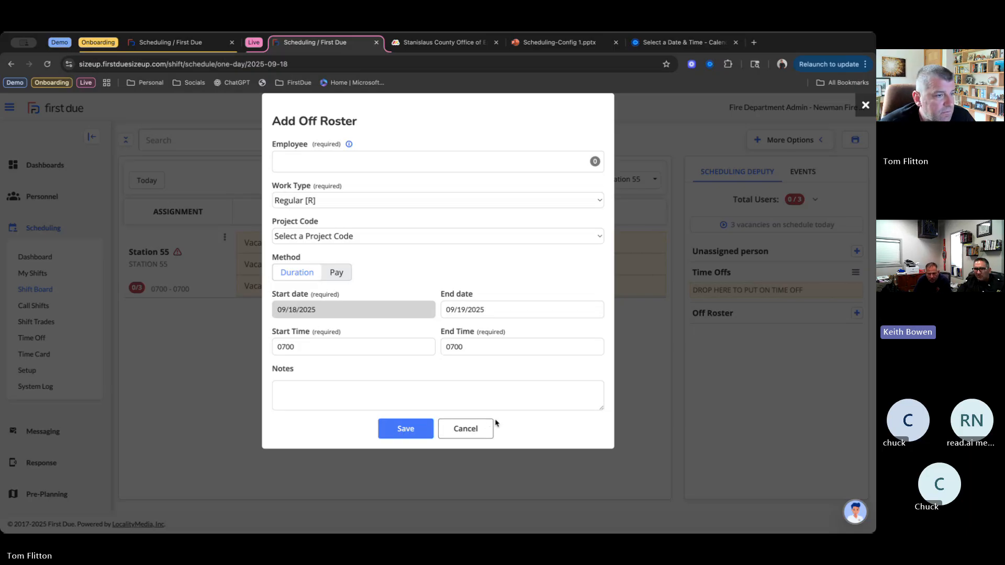
left_click(478, 429)
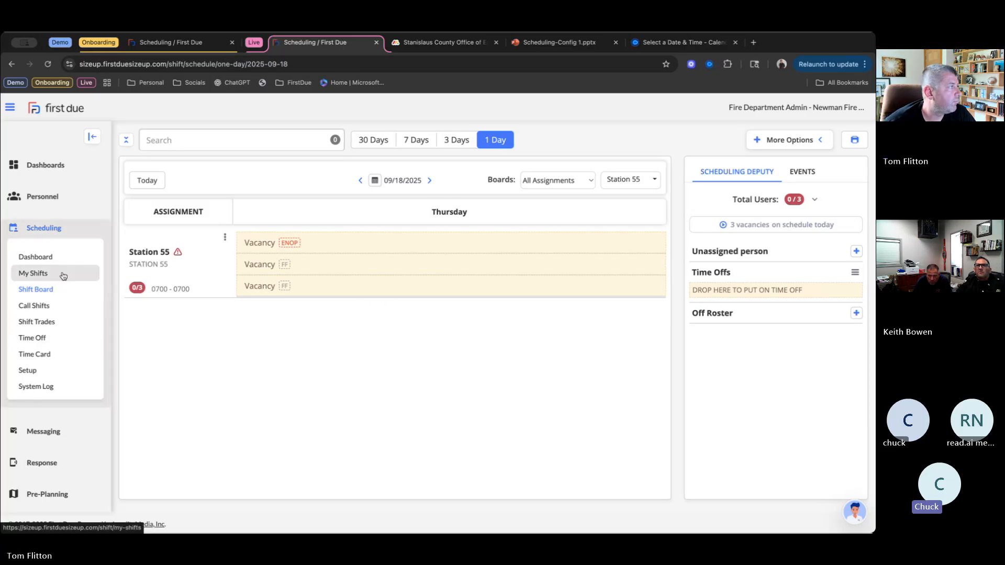
- On the onboarding site, prepare a full shift trade request for 01 Oct addressed to user 918
left_click(168, 41)
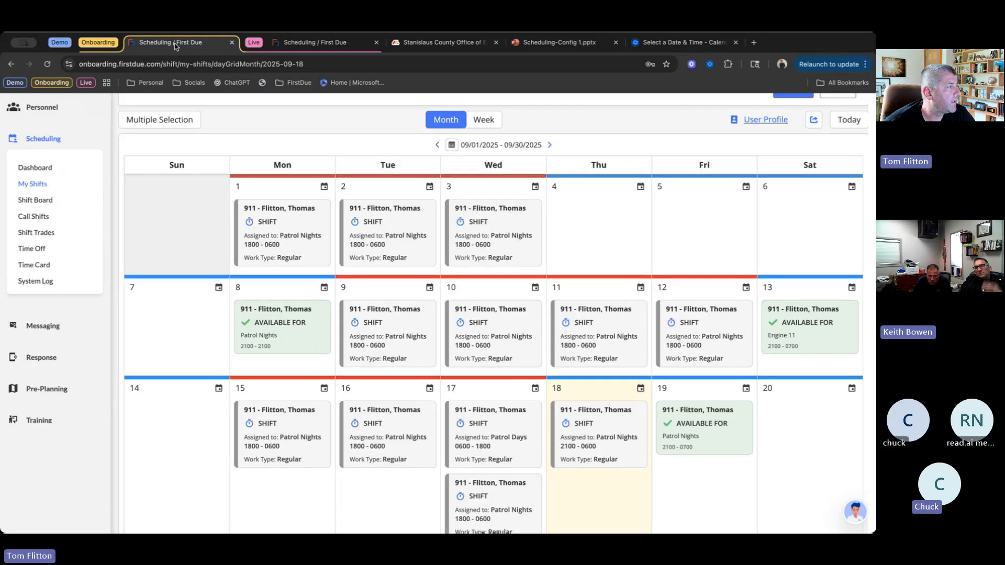
left_click(42, 237)
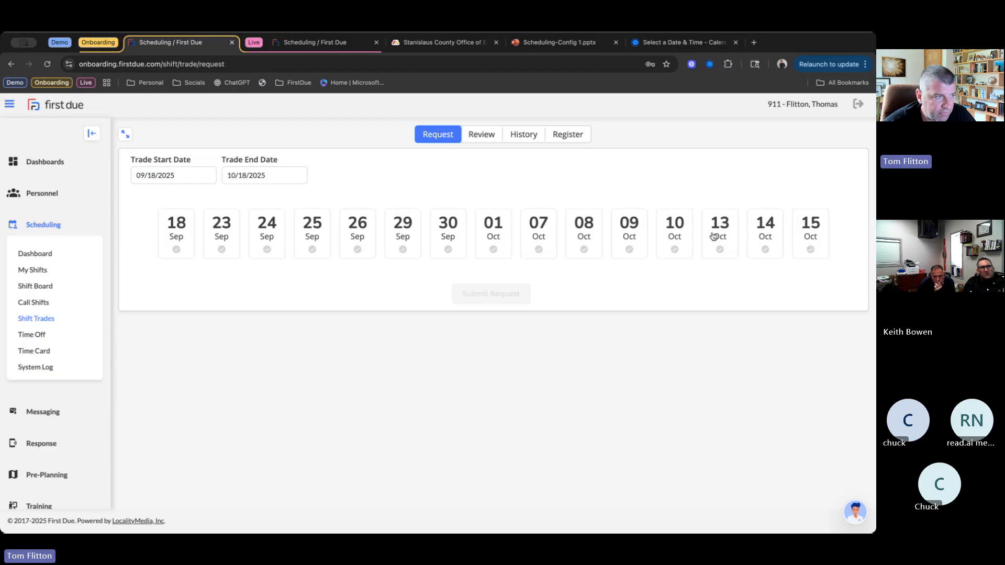
left_click(493, 251)
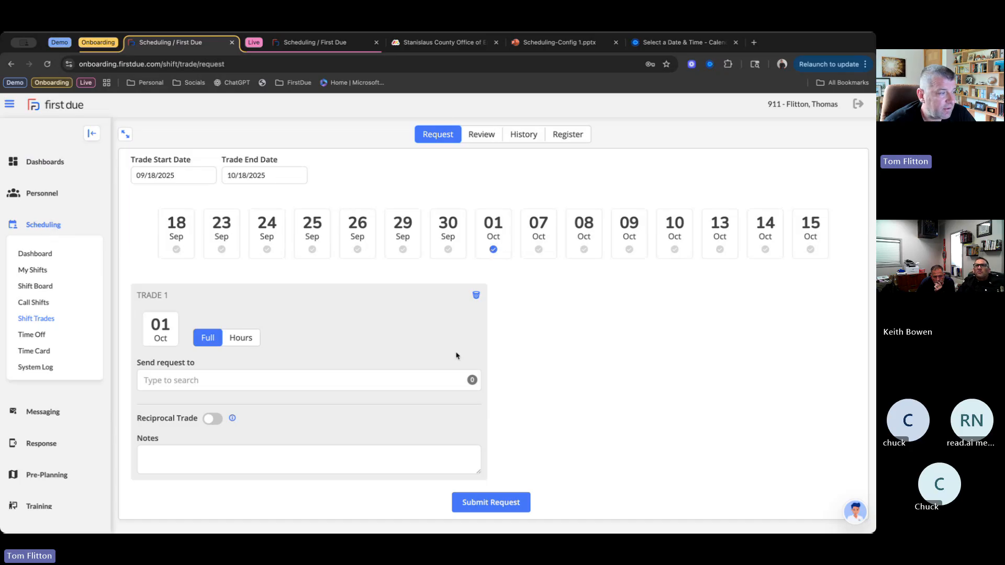
left_click(312, 378)
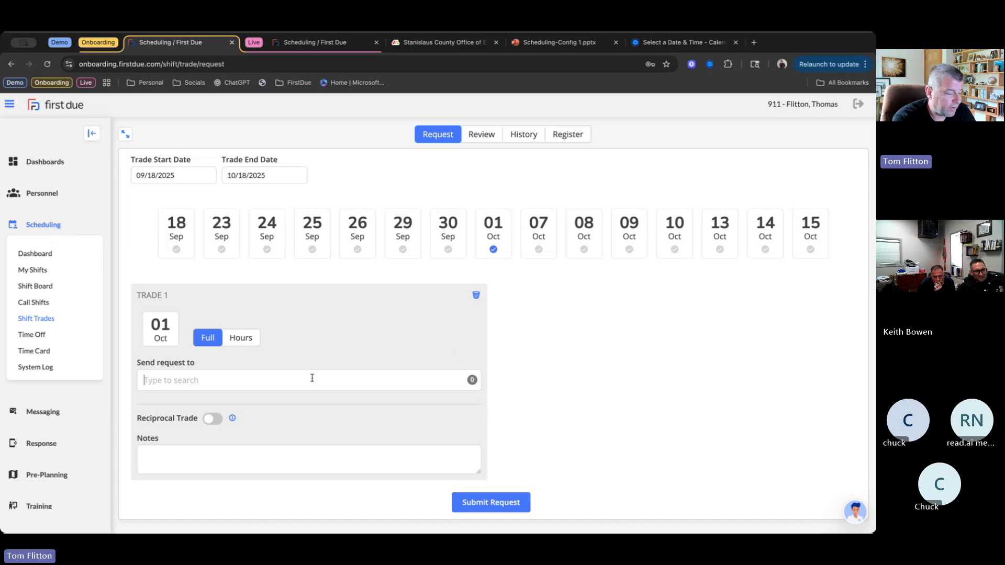
type("91")
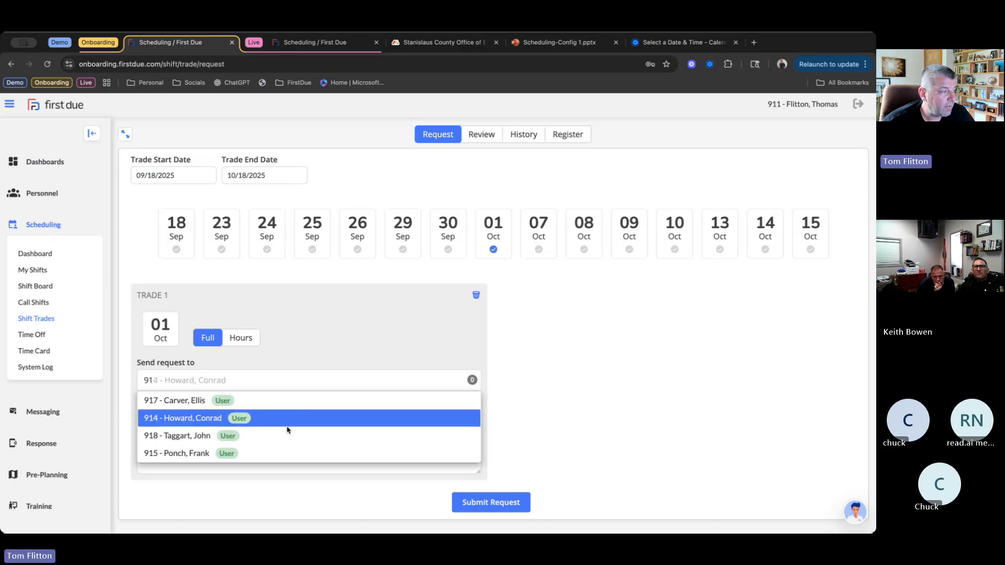
left_click(189, 440)
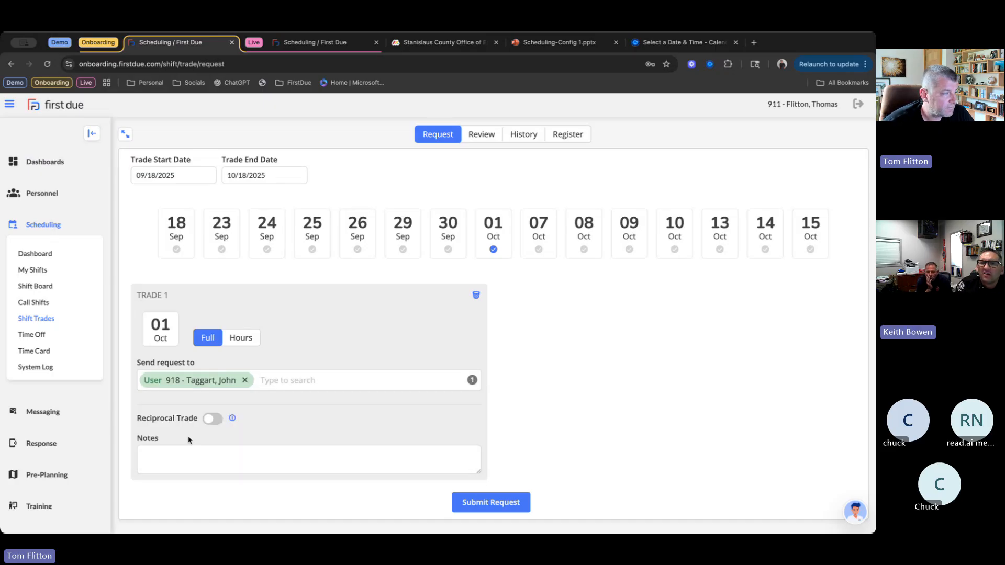
- Try the Reciprocal Trade option, browse its date calendar through November 2025, and turn the option back off
left_click(213, 419)
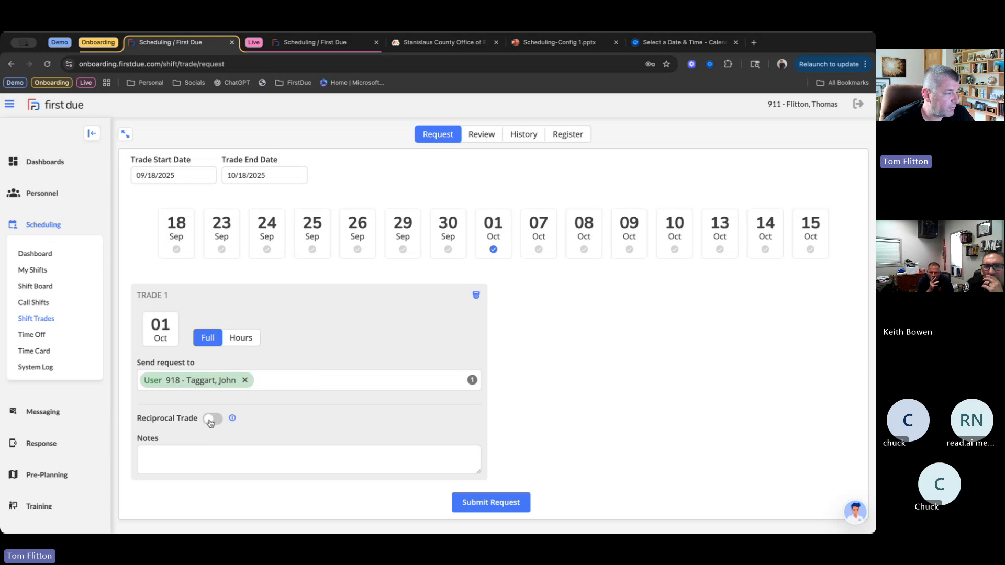
left_click(379, 419)
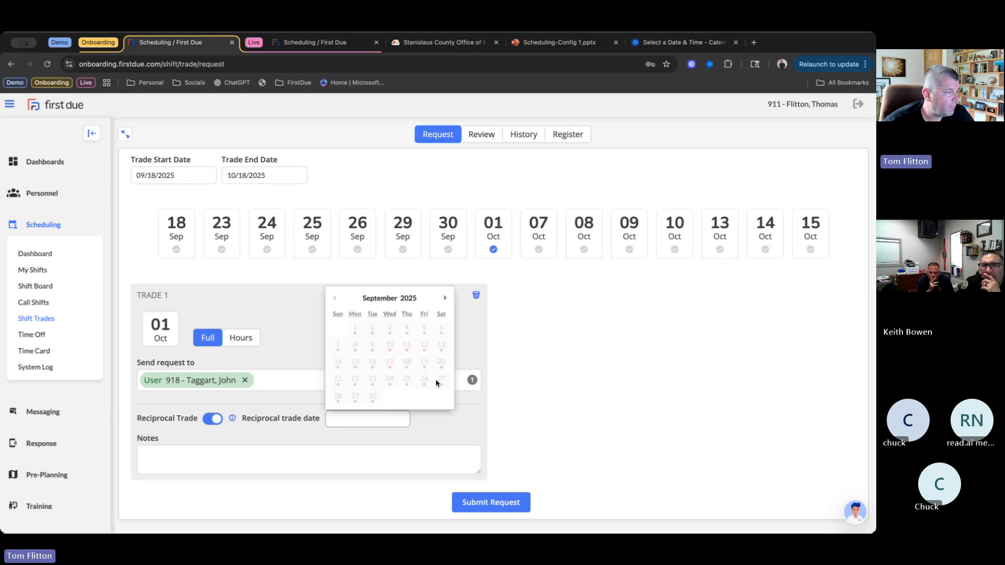
left_click(446, 299)
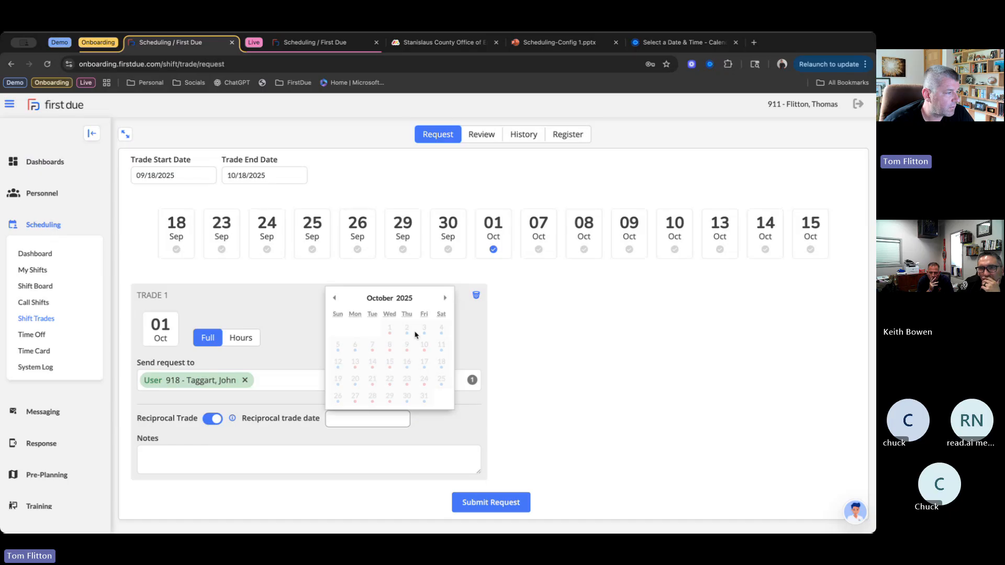
left_click(446, 299)
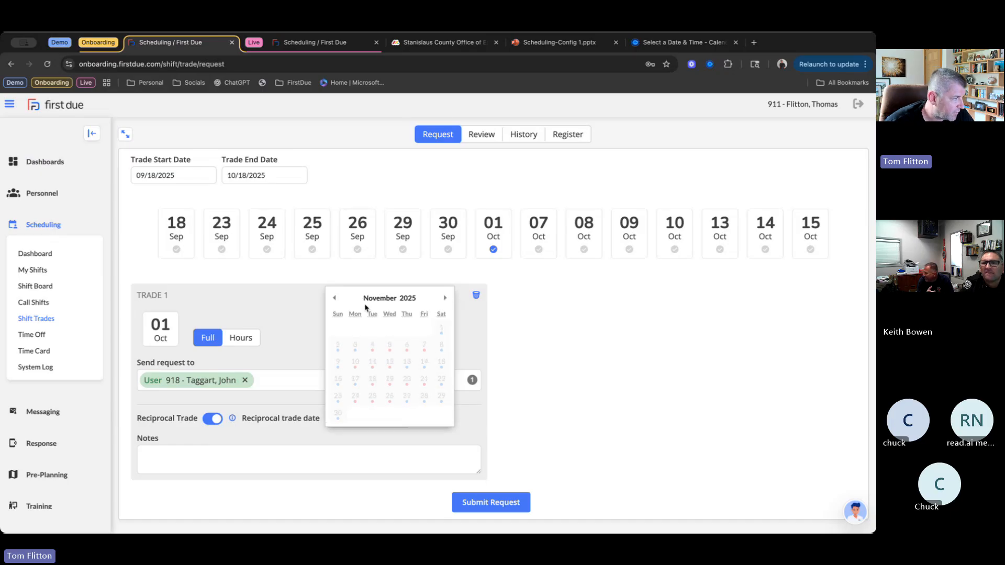
left_click(335, 299)
left_click(530, 346)
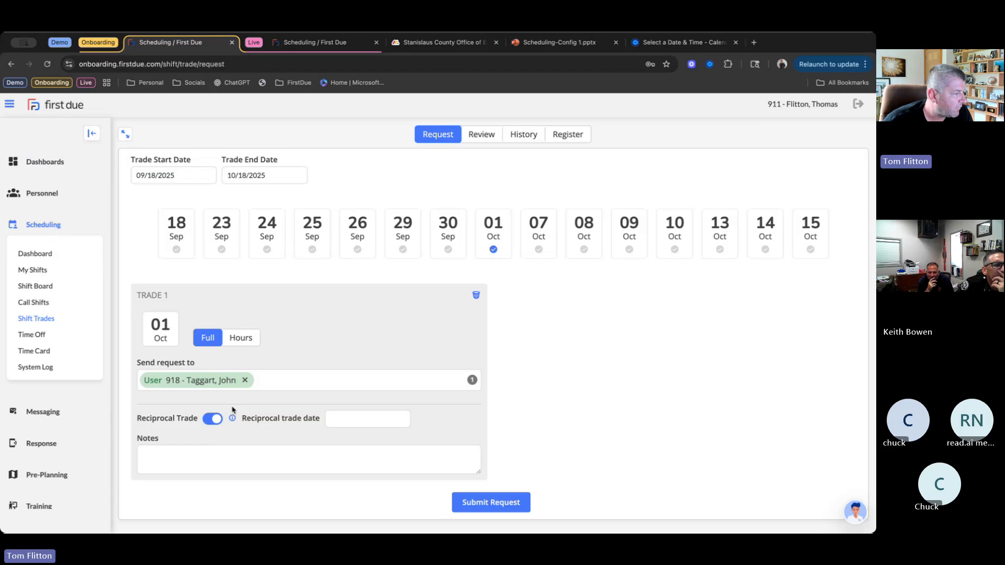
left_click(214, 420)
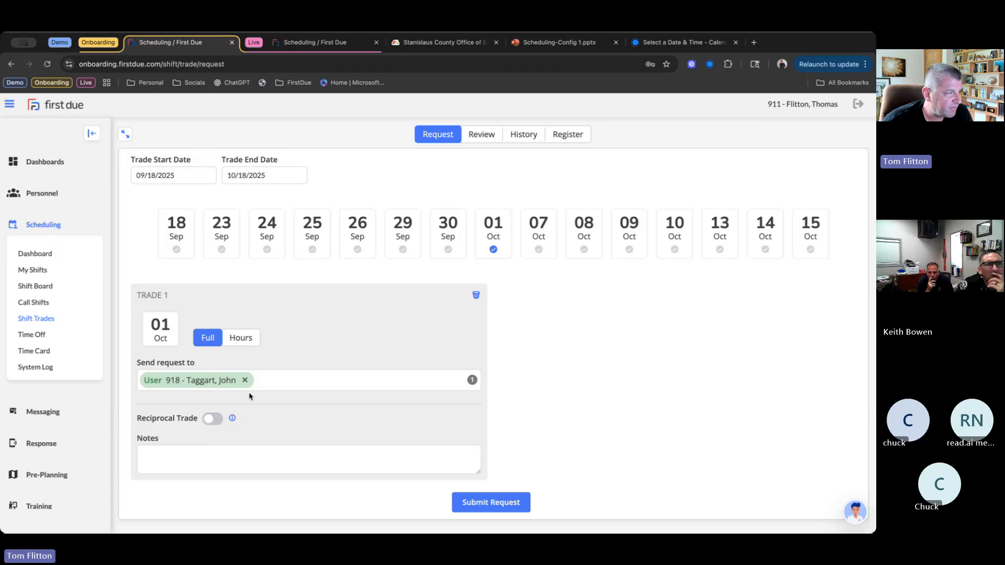
- Submit the 01 Oct shift trade request and check the trade review and history lists for it
left_click(500, 504)
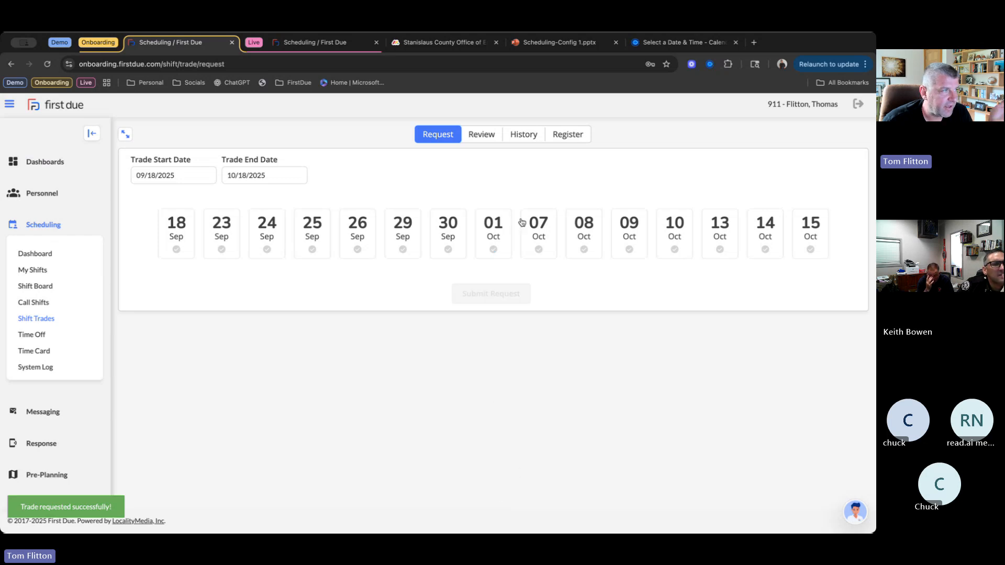
left_click(486, 136)
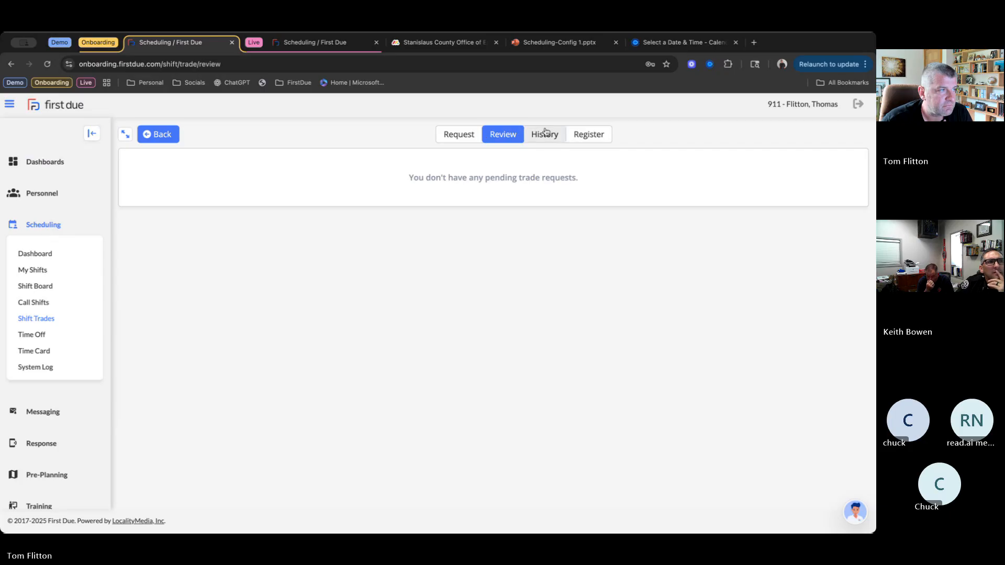
left_click(523, 137)
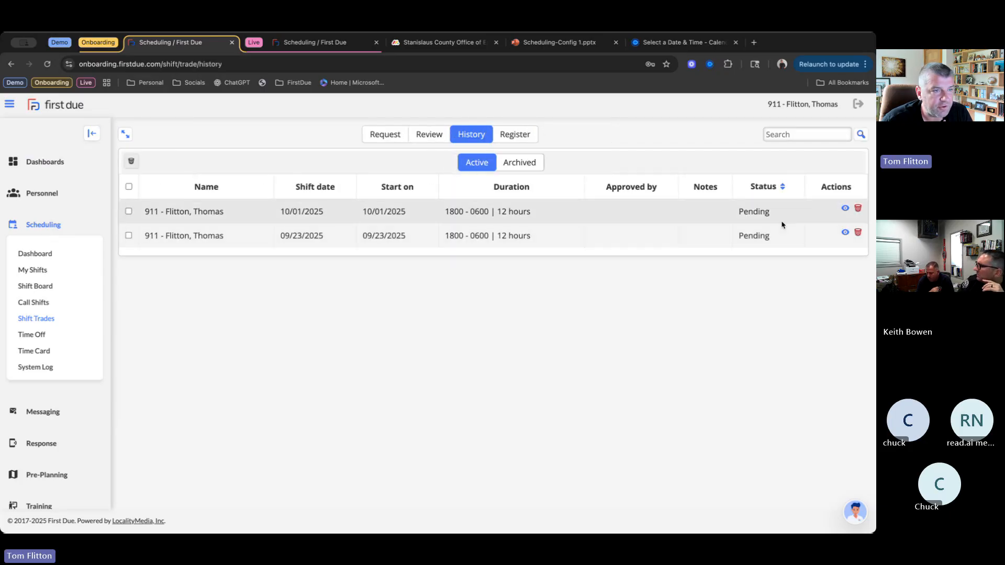
- View the request history of the 10/01/2025 shift trade and close it
left_click(845, 208)
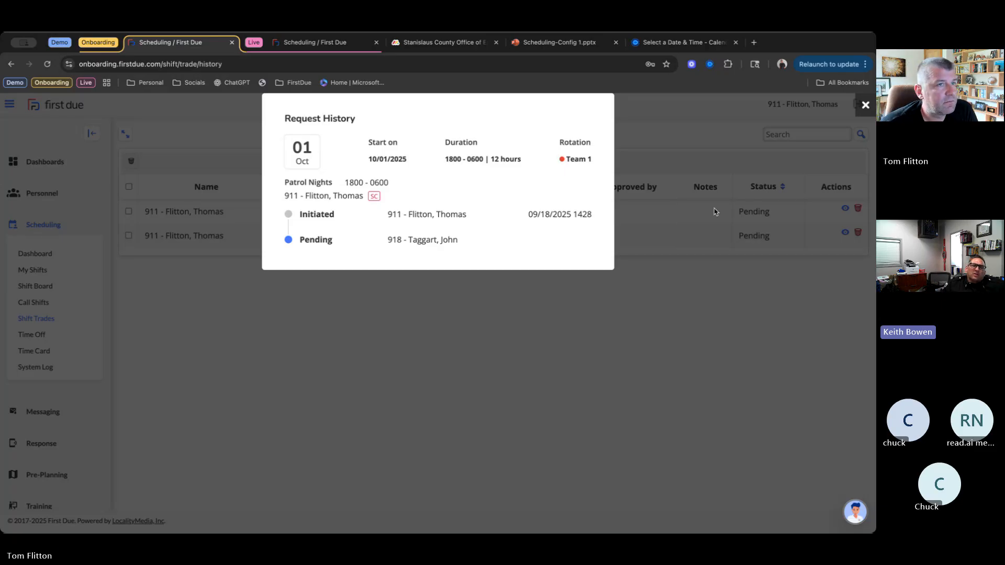
left_click(866, 106)
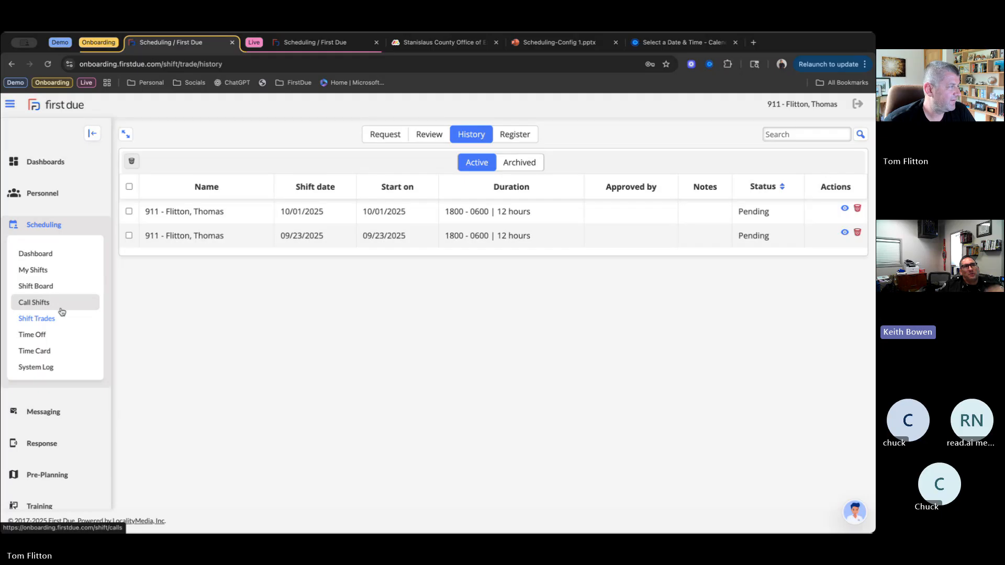
- On the fire department's live site, open the scheduling setup's Trade Settings and review the trade disclaimer and approval routing options
left_click(323, 46)
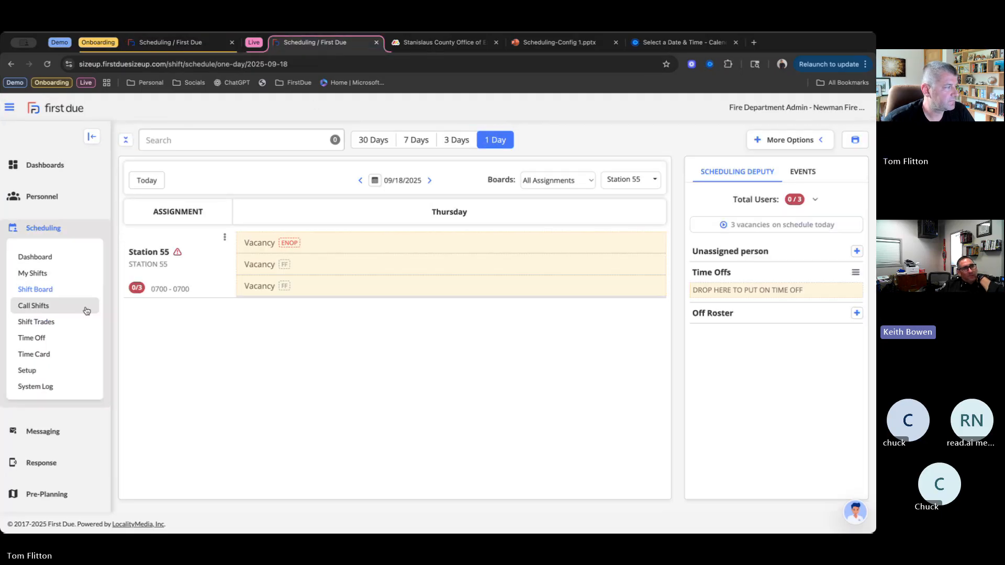
left_click(43, 372)
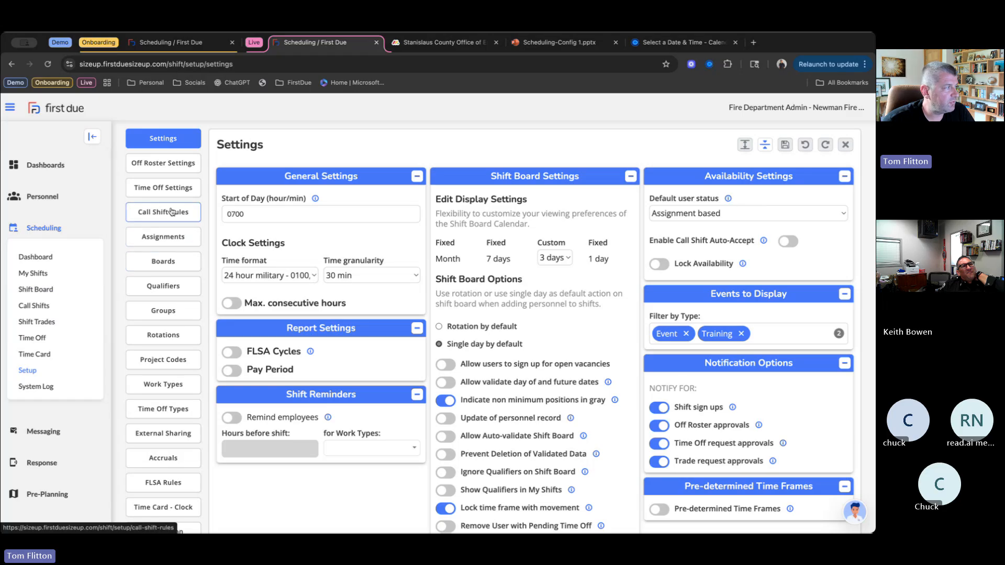
left_click(176, 188)
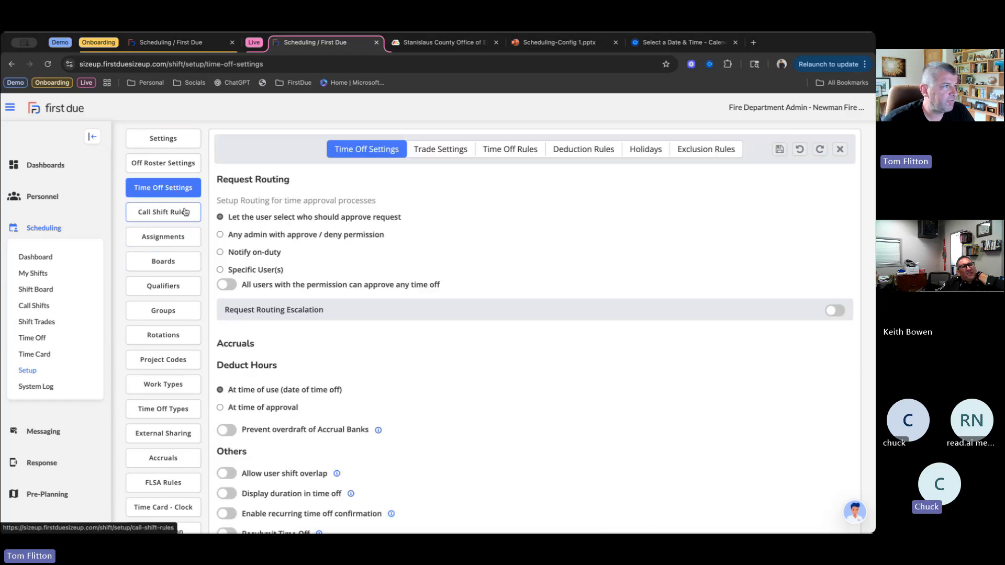
left_click(447, 149)
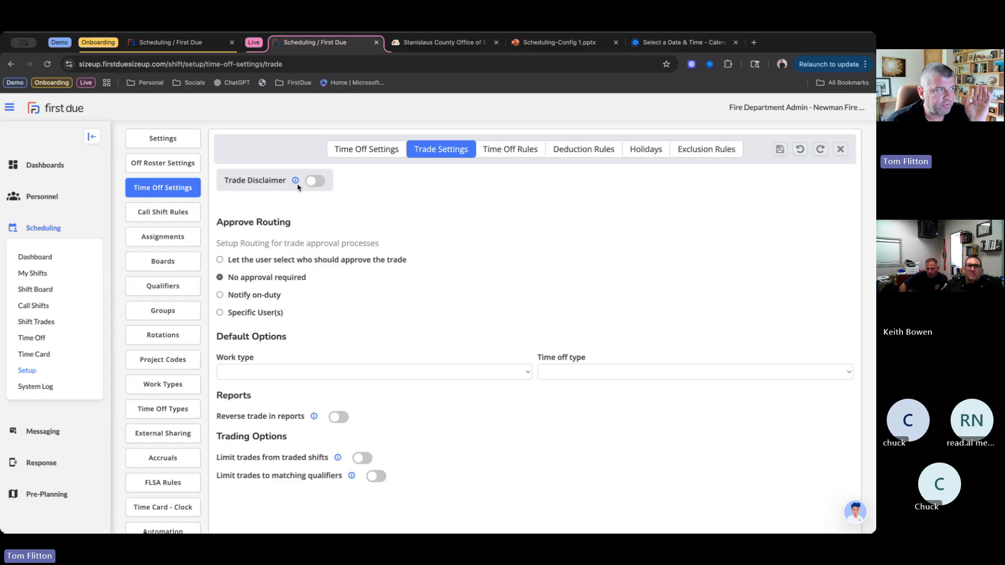
mouse_move(295, 183)
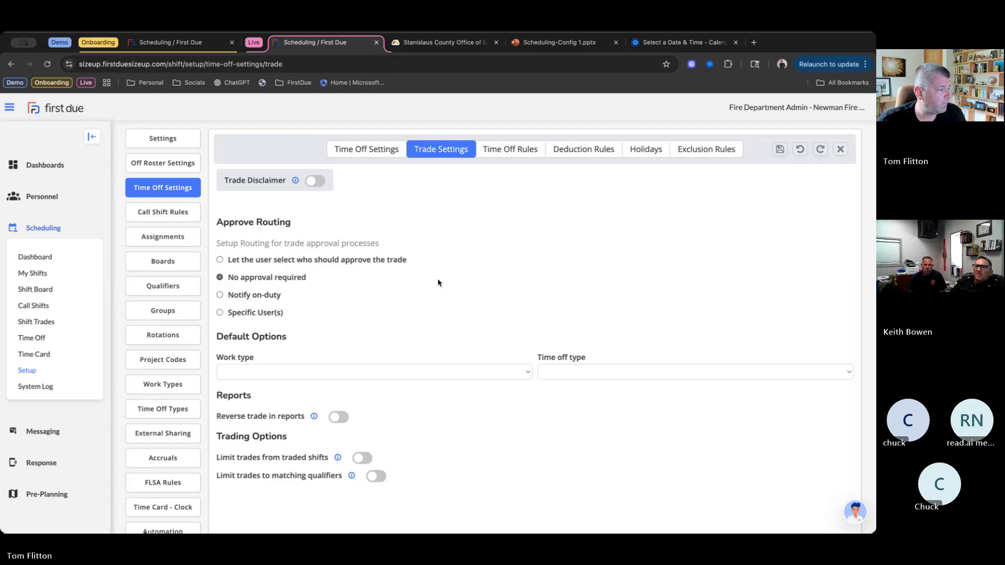
- Enable Reverse trade in reports and check the choices for the default trade work type without selecting one
scroll(438, 282, "down", 2)
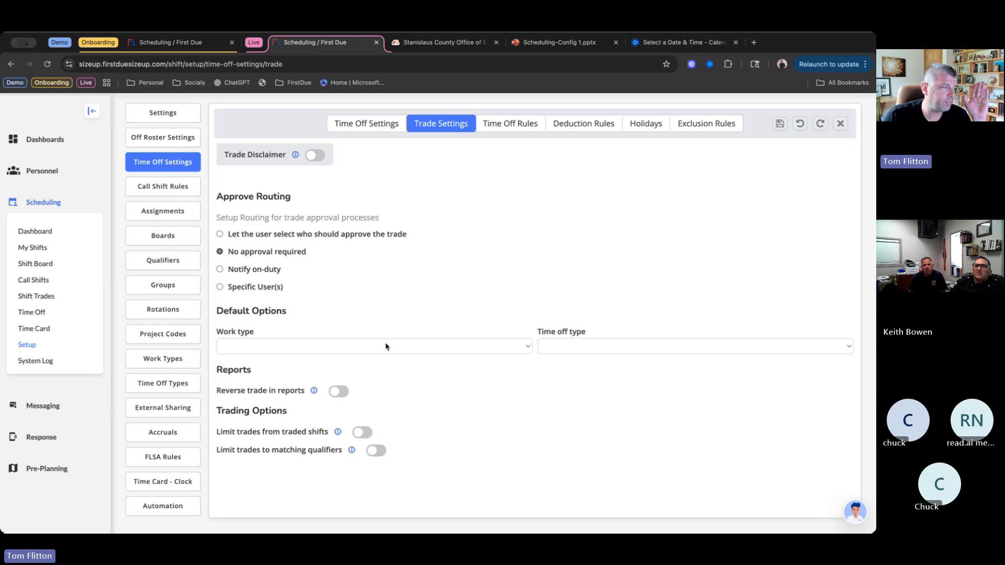
left_click(337, 393)
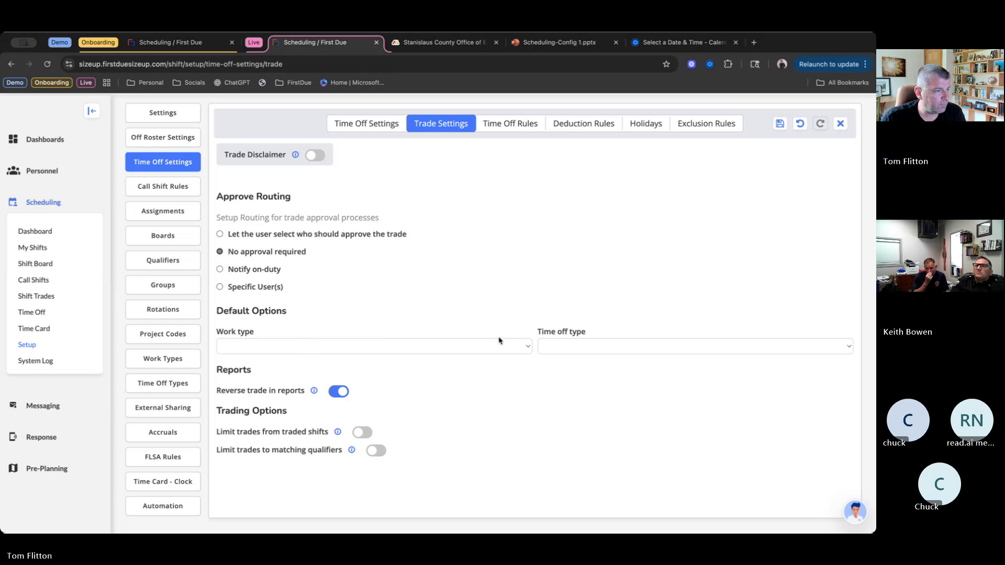
left_click(521, 348)
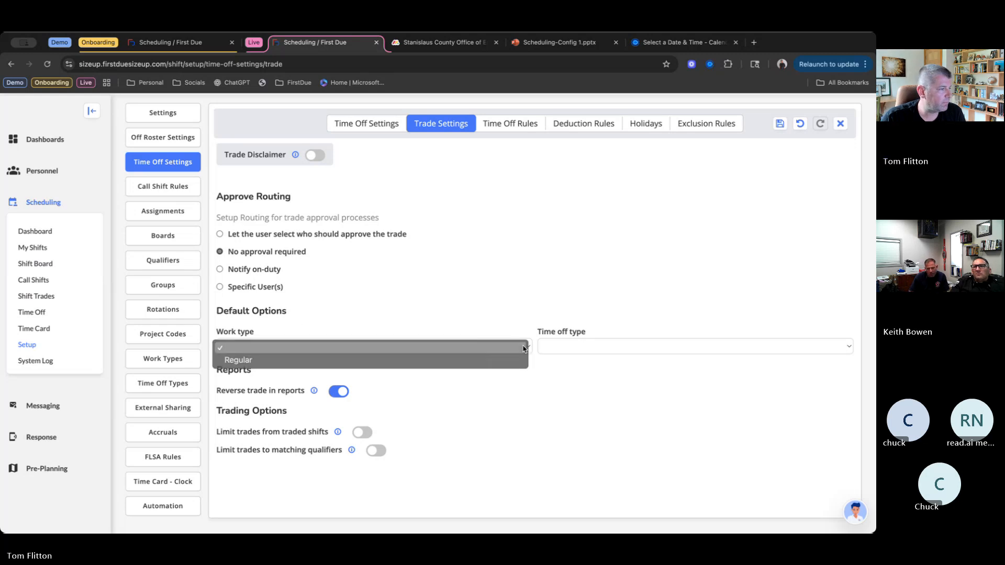
left_click(520, 347)
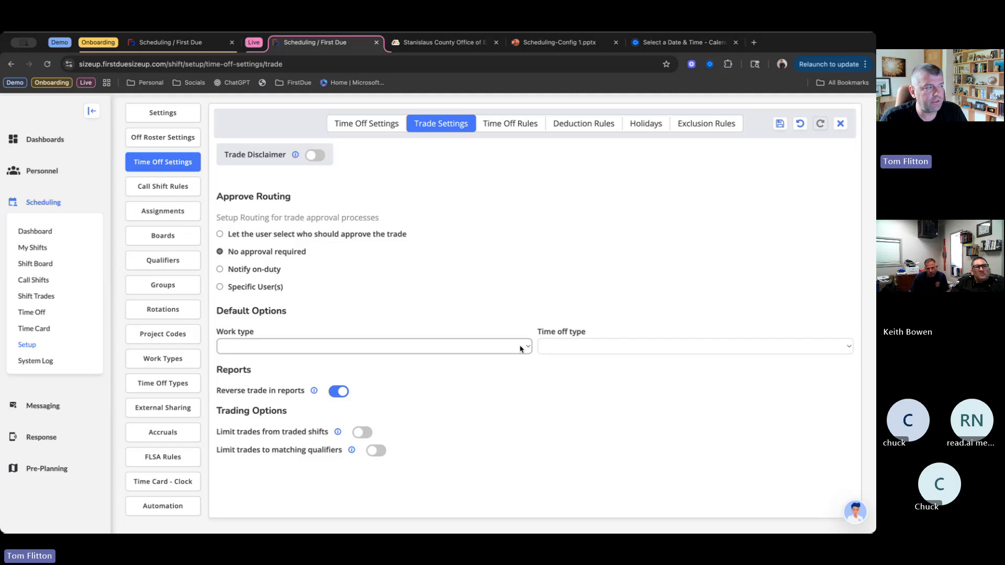
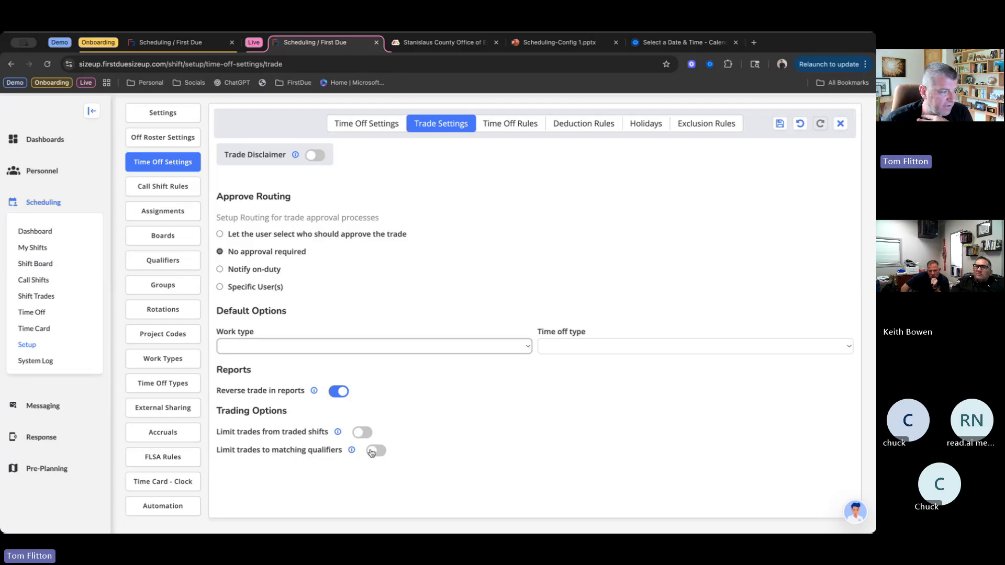
- Try the options limiting trades to matching qualifiers and from traded shifts, switching each on and back off
left_click(374, 452)
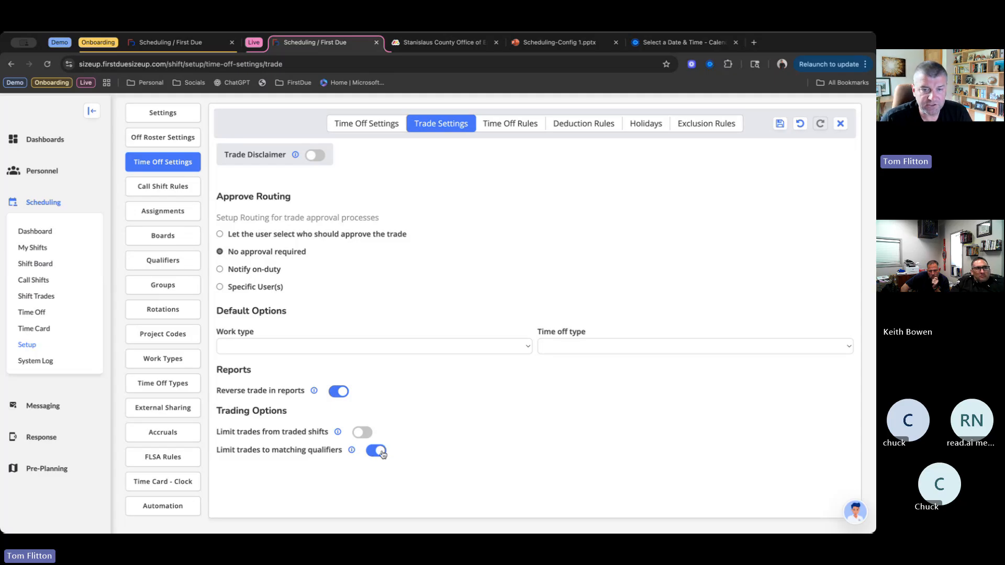
left_click(383, 453)
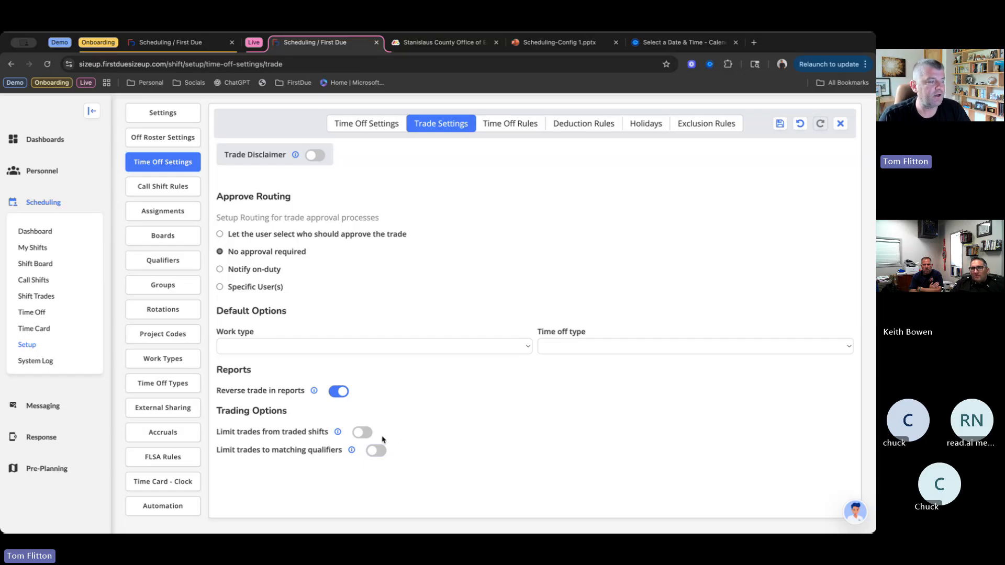
left_click(360, 434)
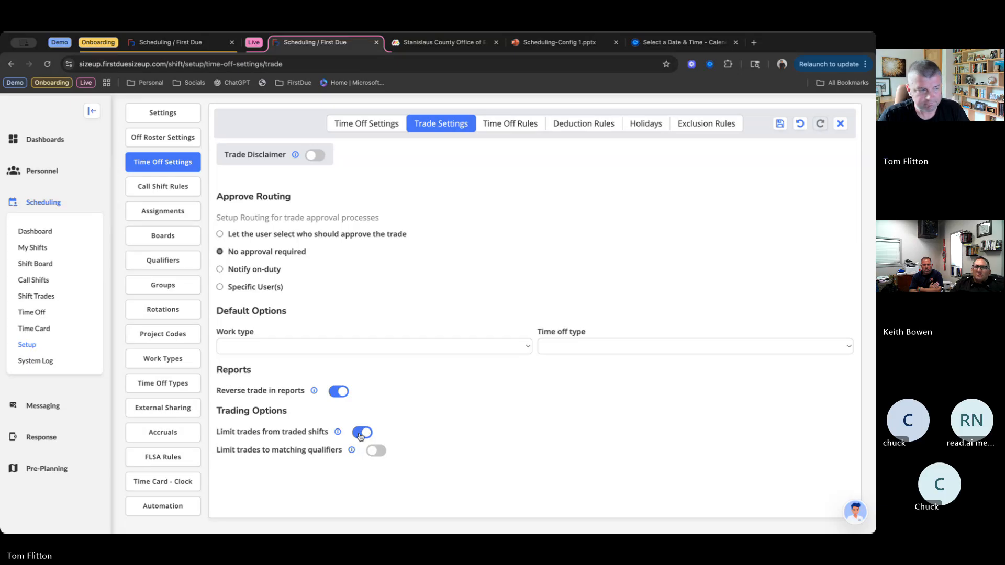
left_click(360, 434)
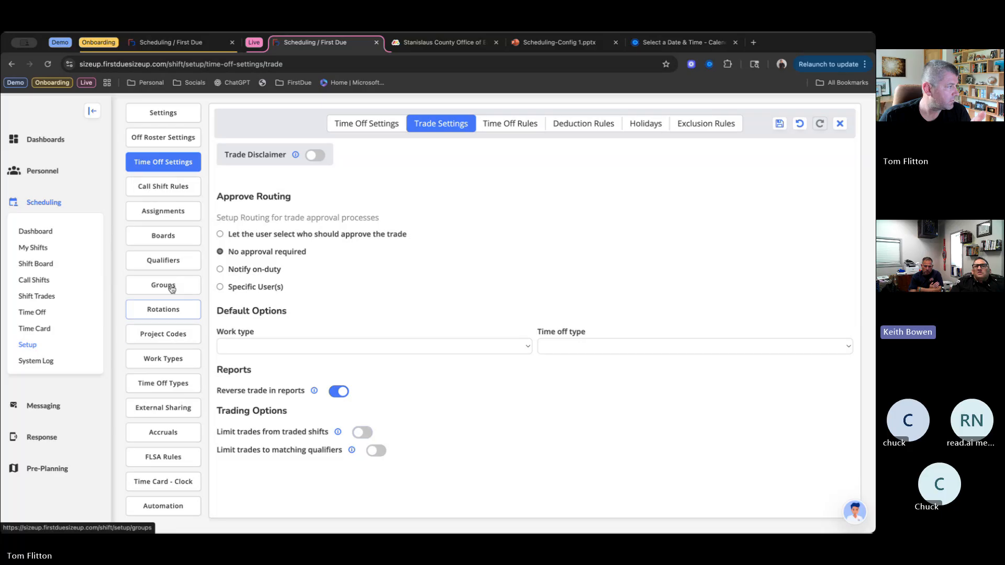
- Save the pending trade settings changes and go to the Assignments setup
left_click(178, 211)
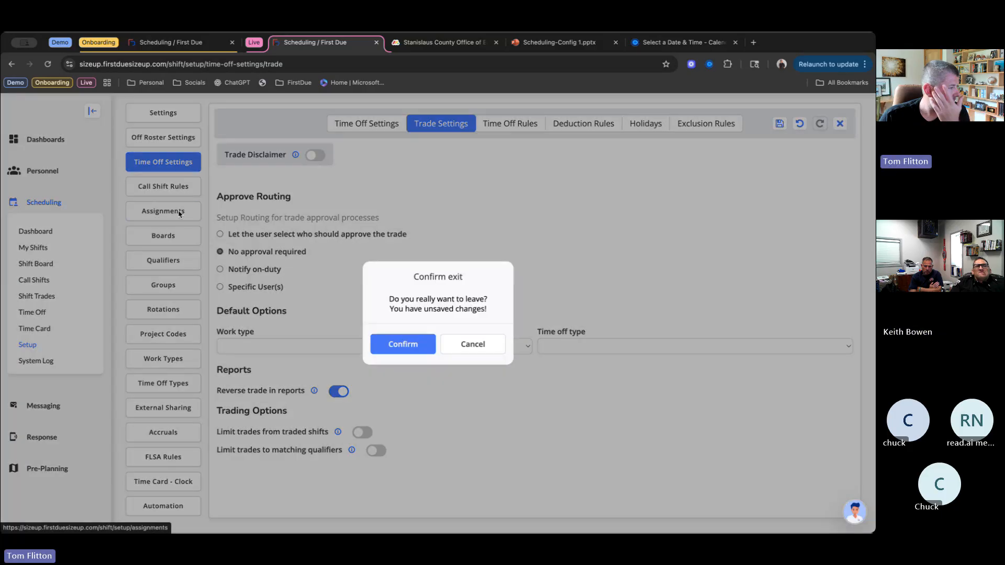
left_click(456, 350)
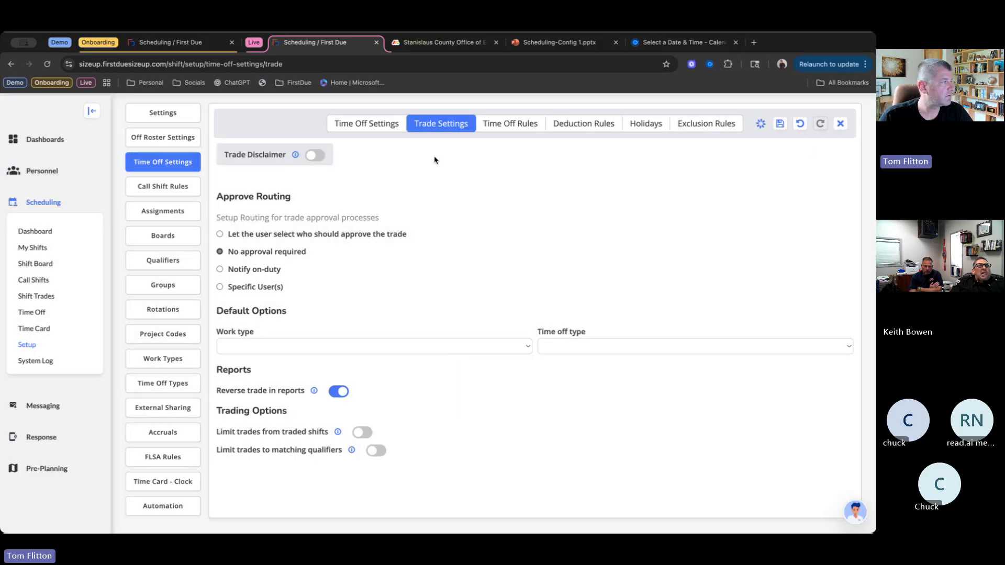
left_click(178, 212)
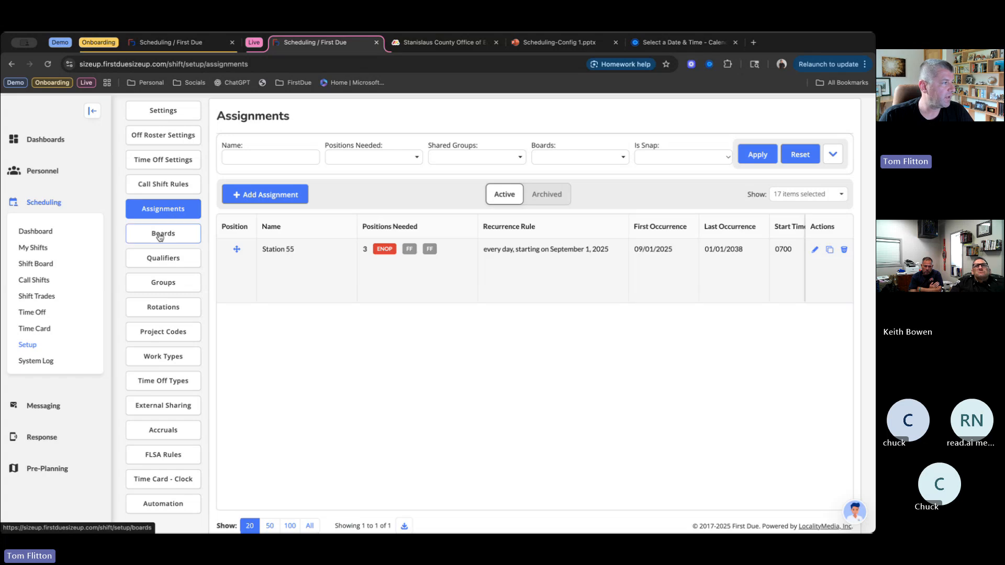
- Create a new assignment named "Fourth of July"
left_click(306, 198)
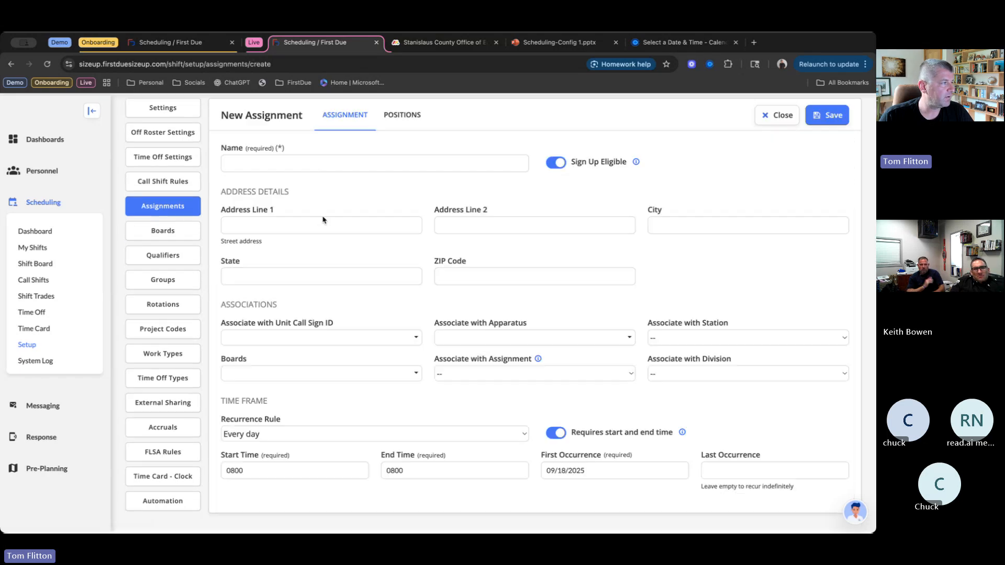
left_click(293, 163)
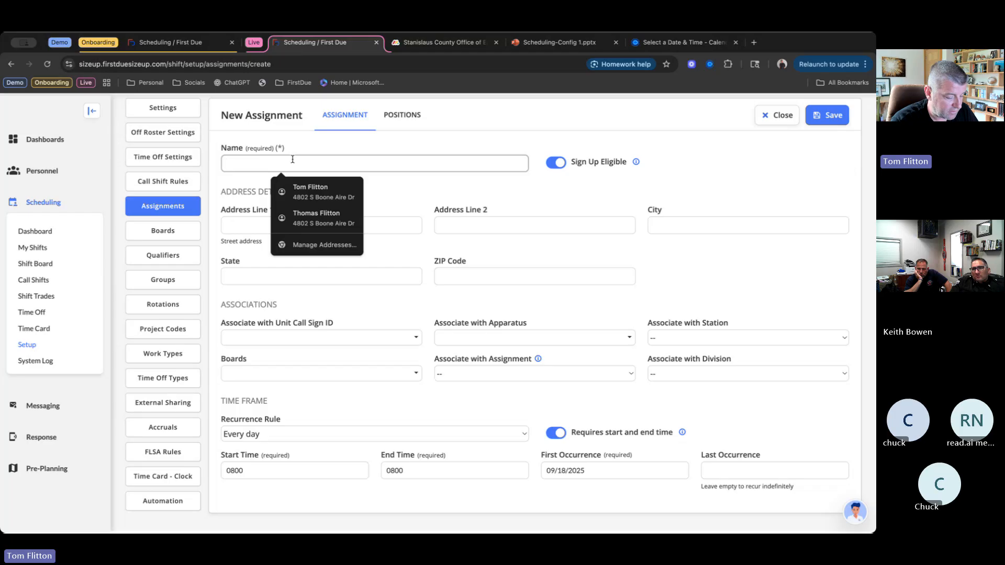
type("Fourth")
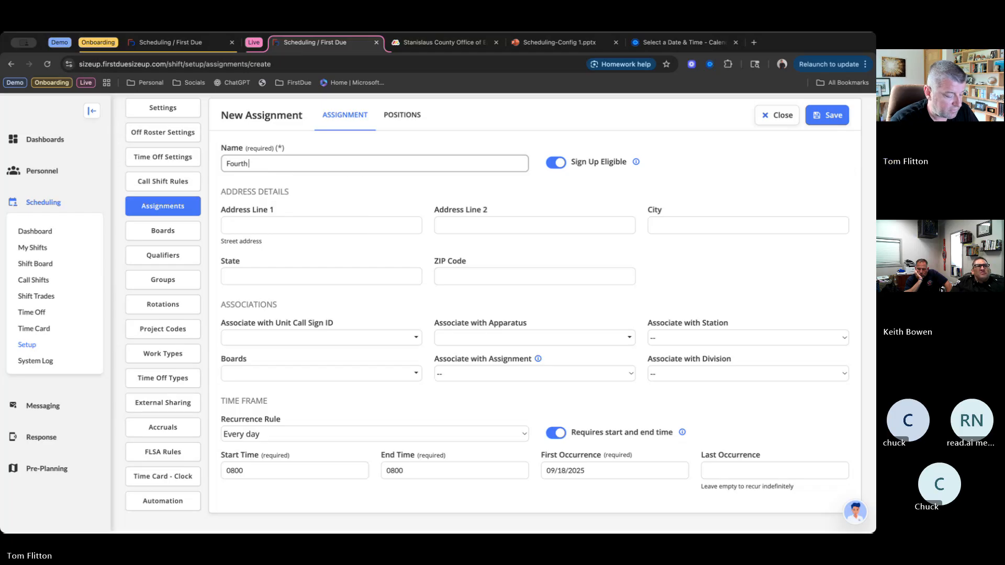
type(" of July")
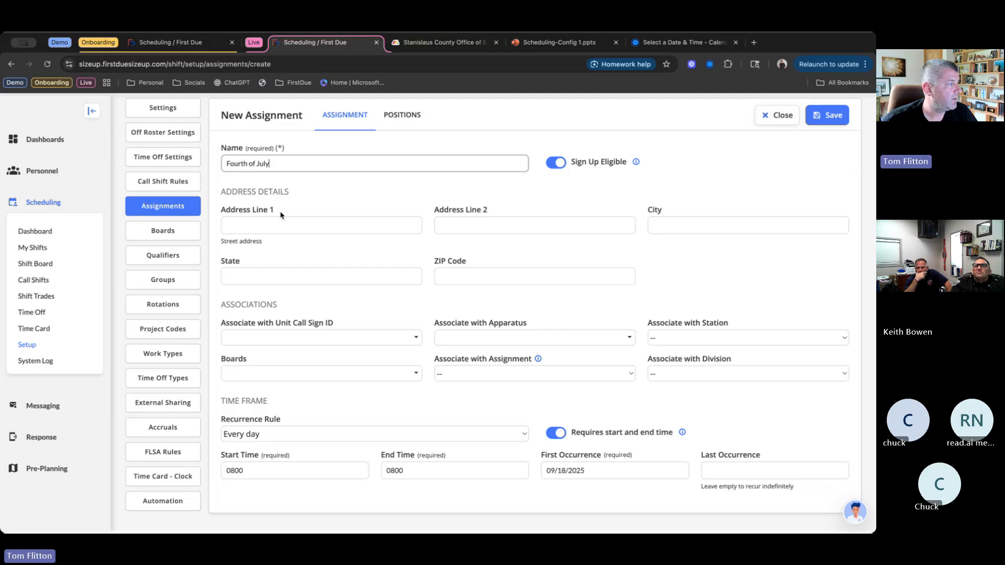
- Associate the Fourth of July assignment with all unit call signs, all apparatus and STATION 55
left_click(414, 337)
left_click(233, 375)
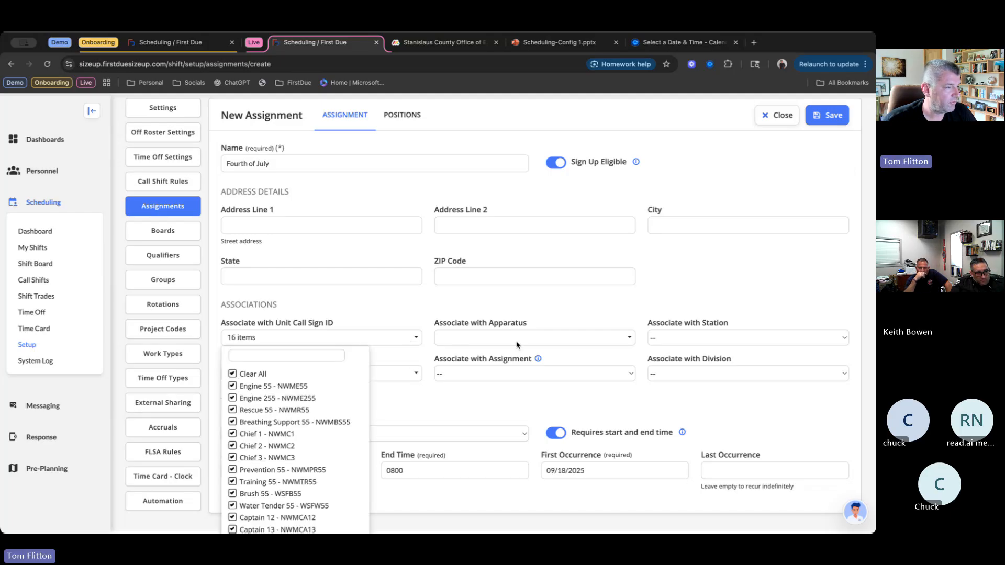
left_click(517, 339)
left_click(447, 374)
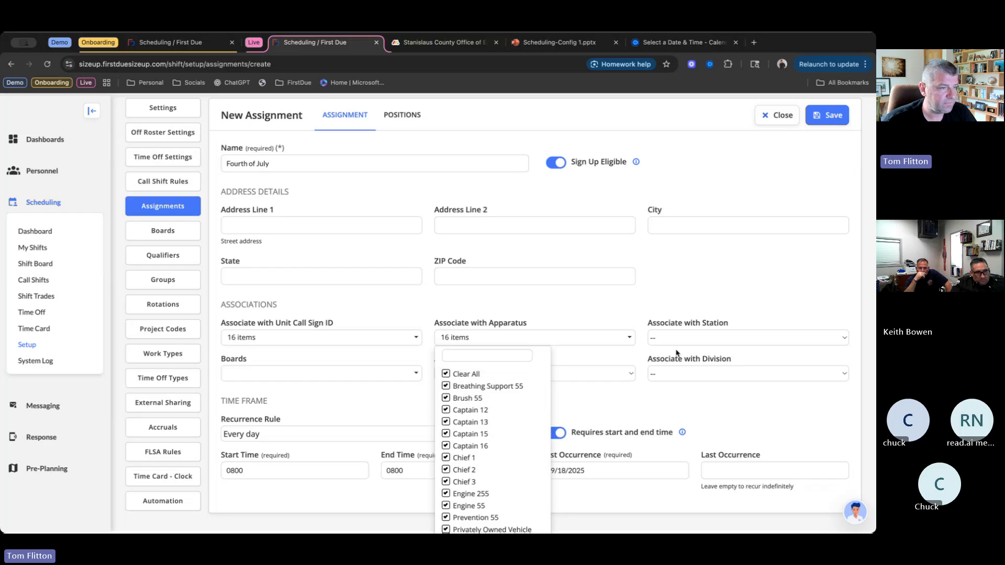
left_click(707, 338)
left_click(707, 352)
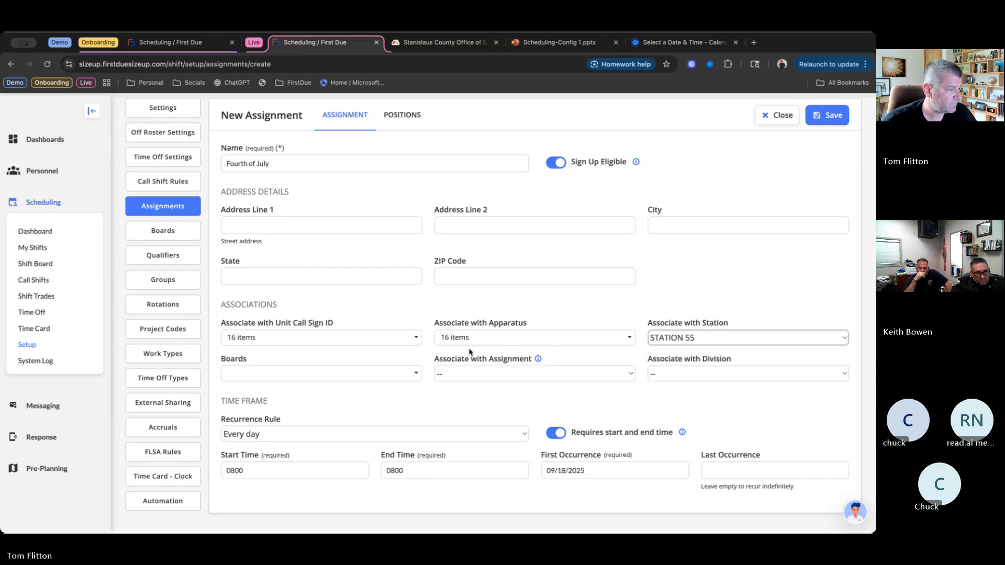
- Keep the assignment's recurrence at Every day and set its first occurrence to 07/04/2025 and last occurrence to 07/05/2025
left_click(359, 435)
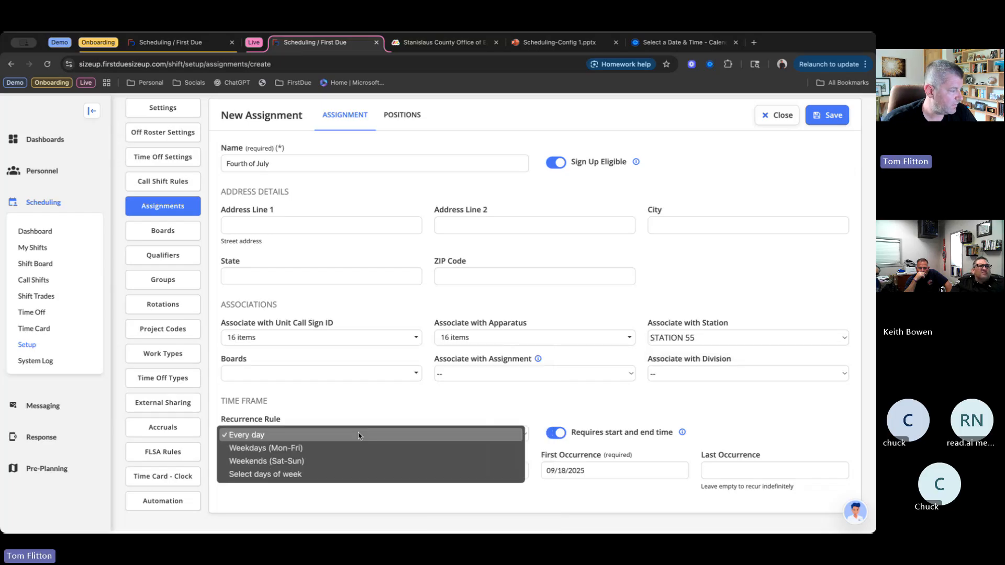
left_click(359, 436)
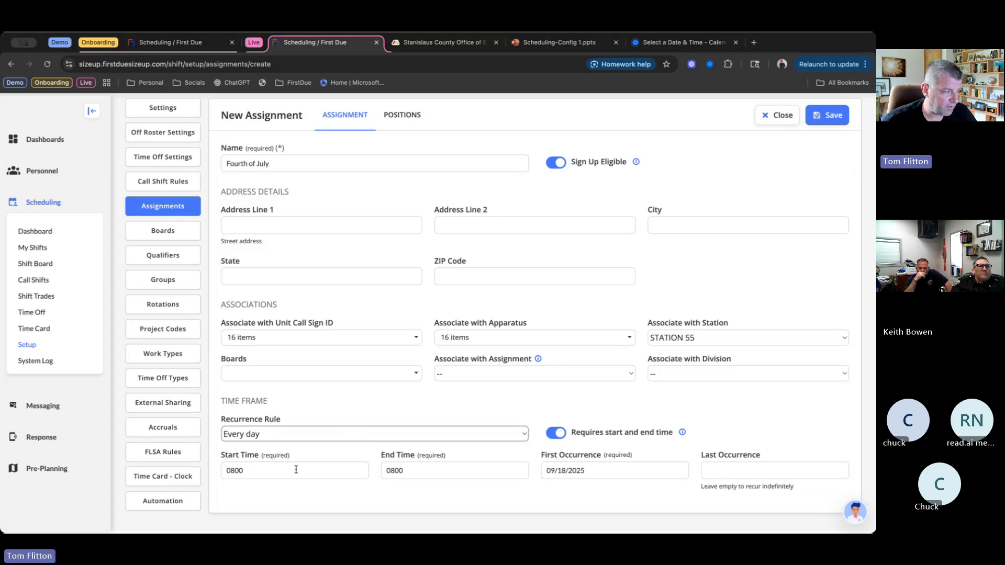
left_click(614, 473)
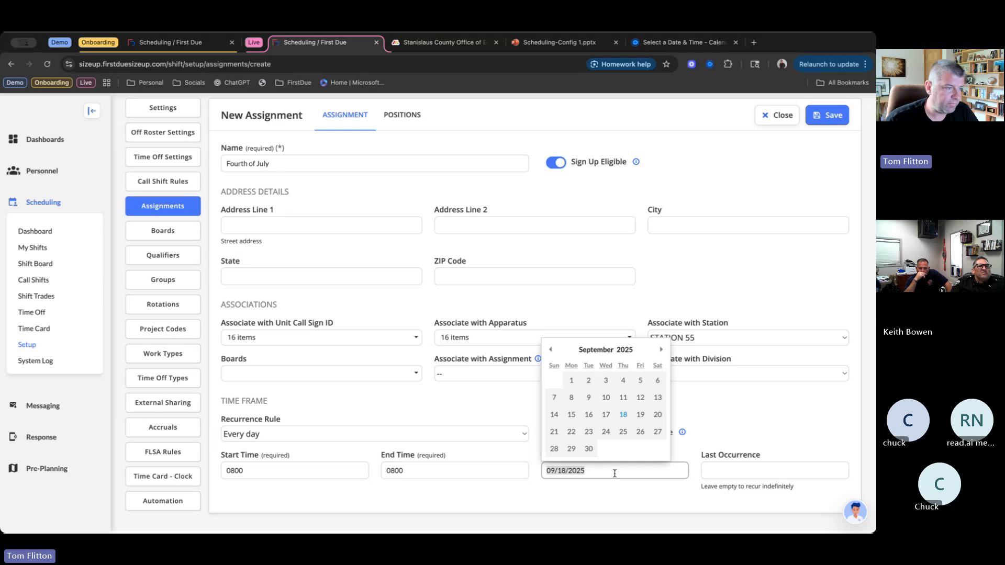
left_click(550, 349)
left_click(551, 349)
left_click(550, 349)
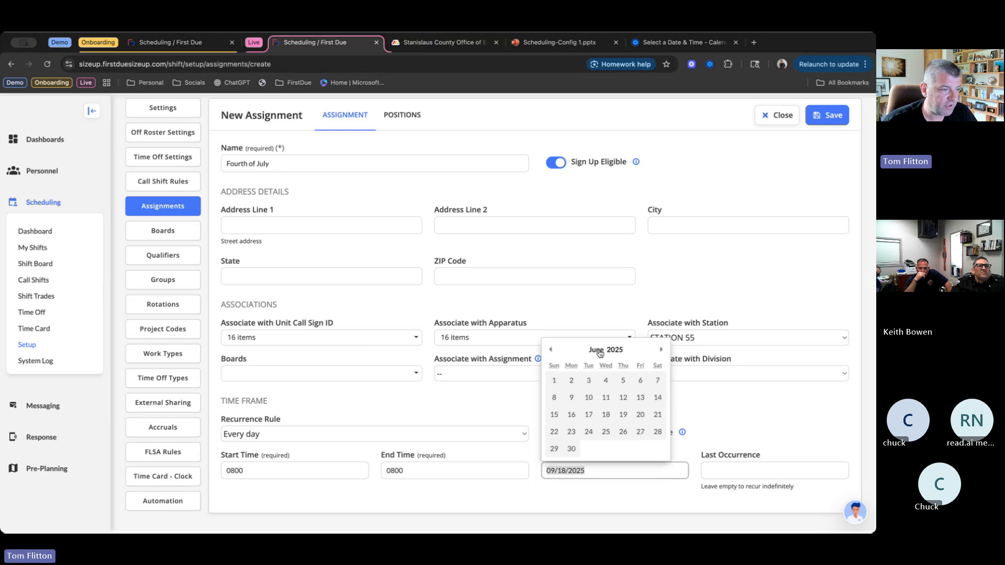
left_click(659, 350)
left_click(640, 381)
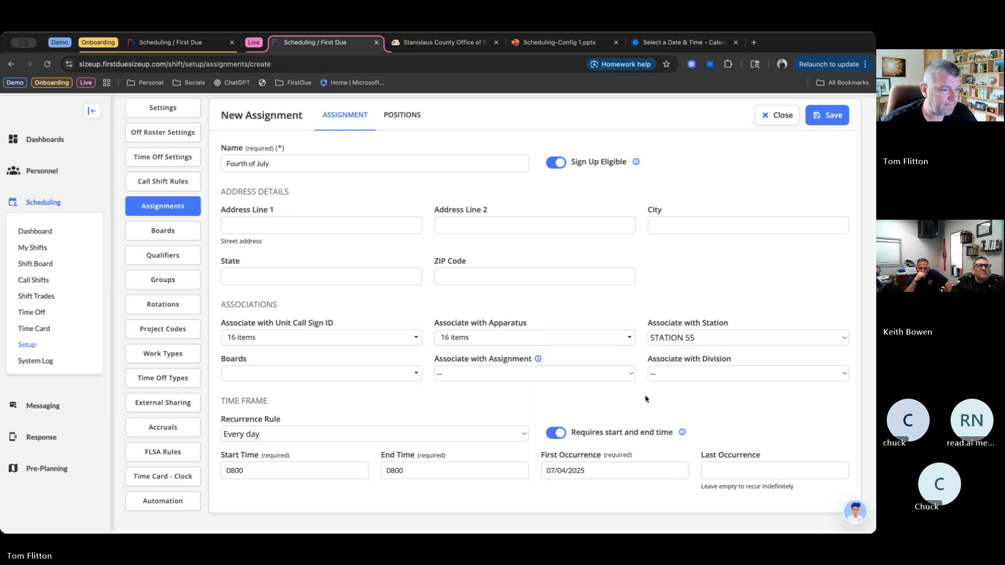
left_click(735, 474)
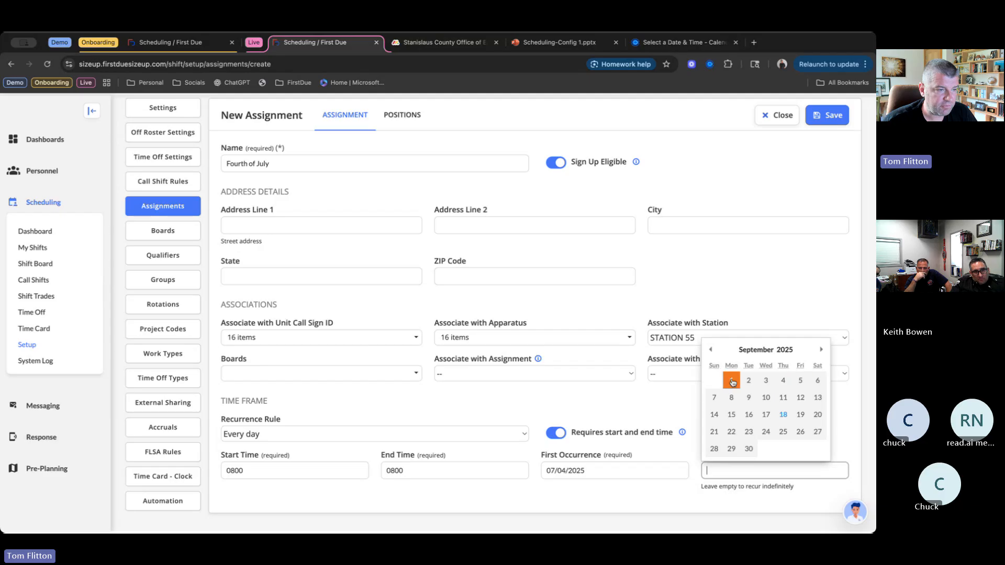
left_click(712, 351)
left_click(711, 351)
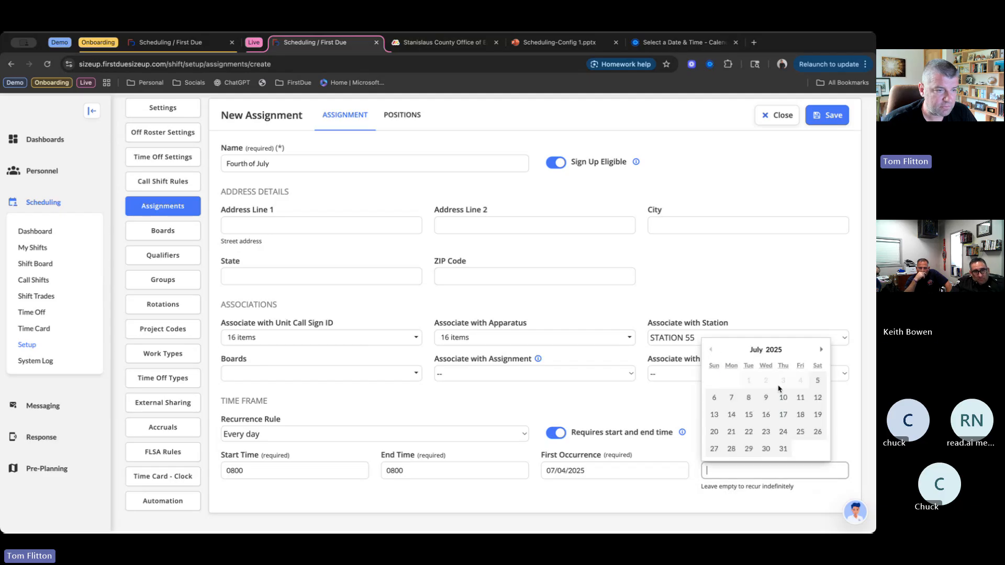
left_click(818, 381)
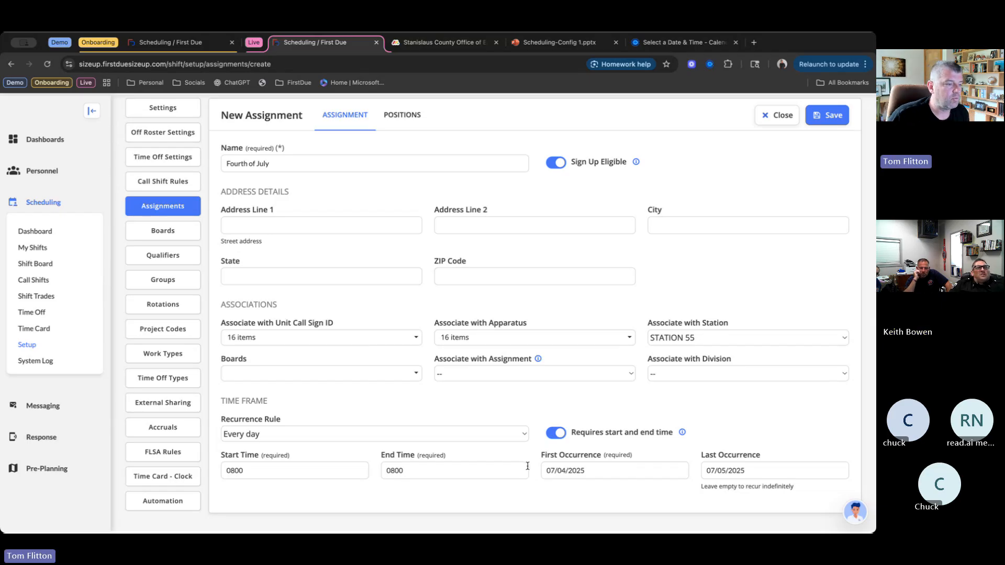
- Add three required positions to the Fourth of July assignment
left_click(410, 115)
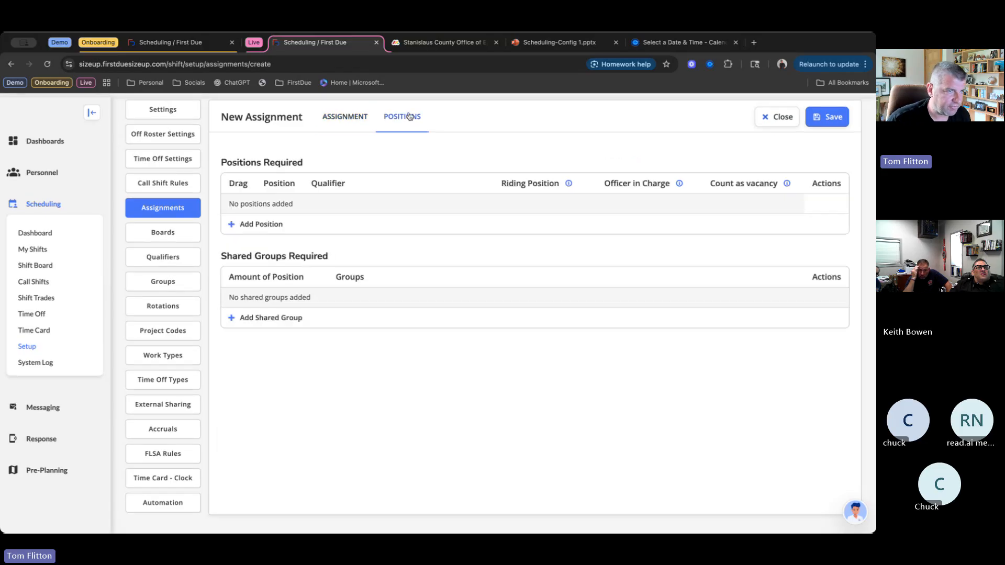
double_click(261, 227)
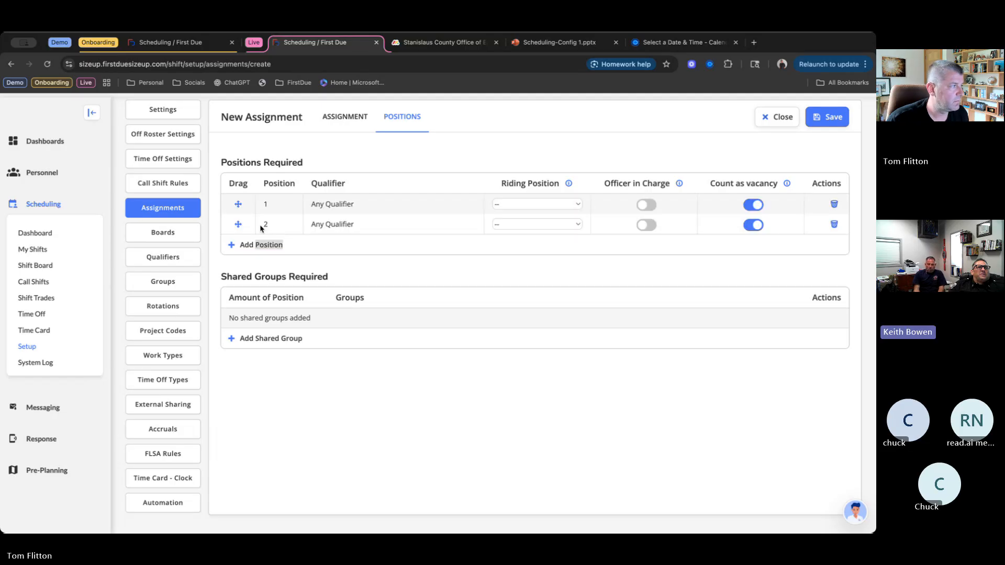
left_click(257, 246)
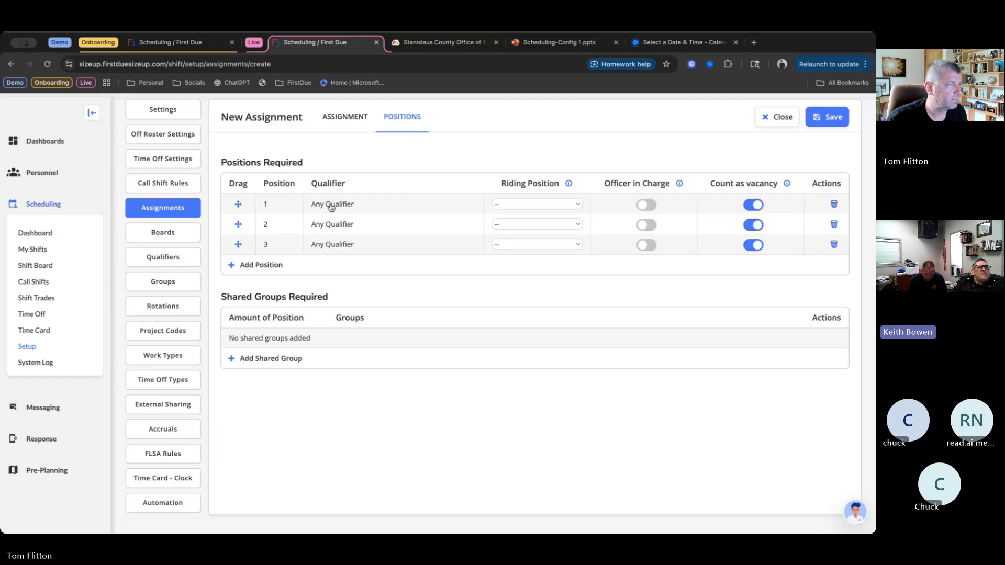
- Set the position qualifiers to ENOP for position 1 and Firefighter [FF] for positions 2 and 3
left_click(329, 205)
left_click(331, 207)
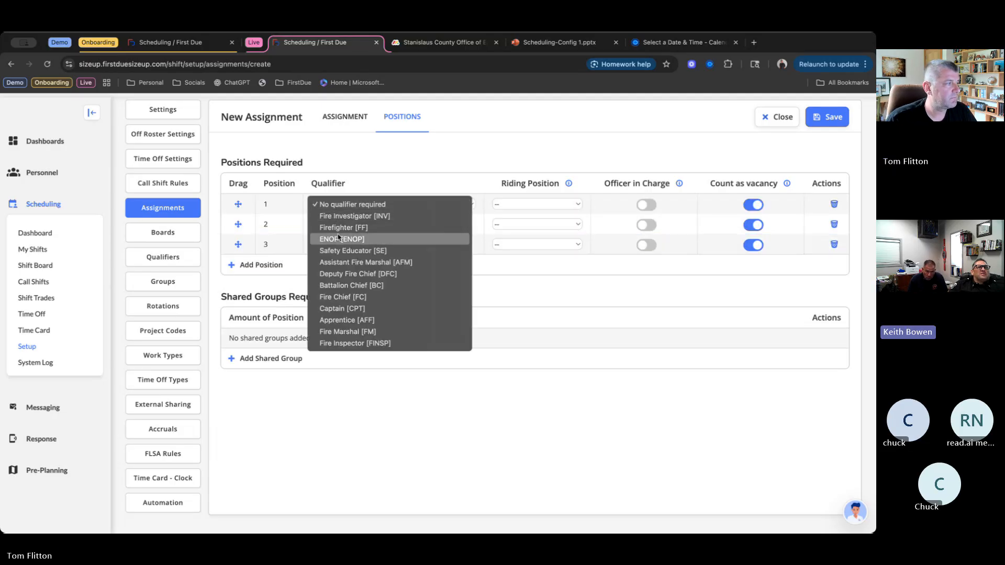
left_click(335, 234)
left_click(335, 225)
left_click(331, 224)
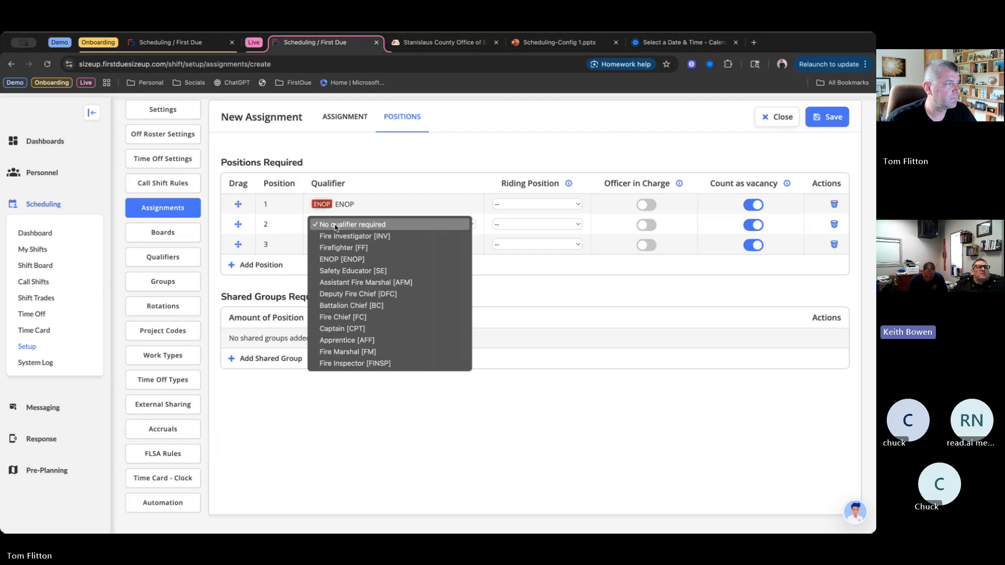
left_click(336, 247)
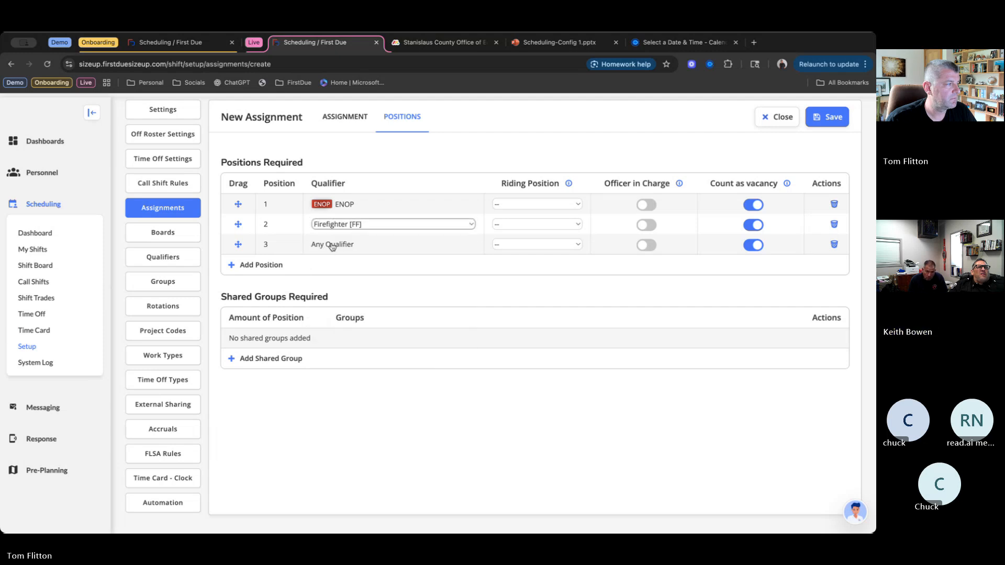
left_click(332, 245)
left_click(331, 245)
left_click(340, 267)
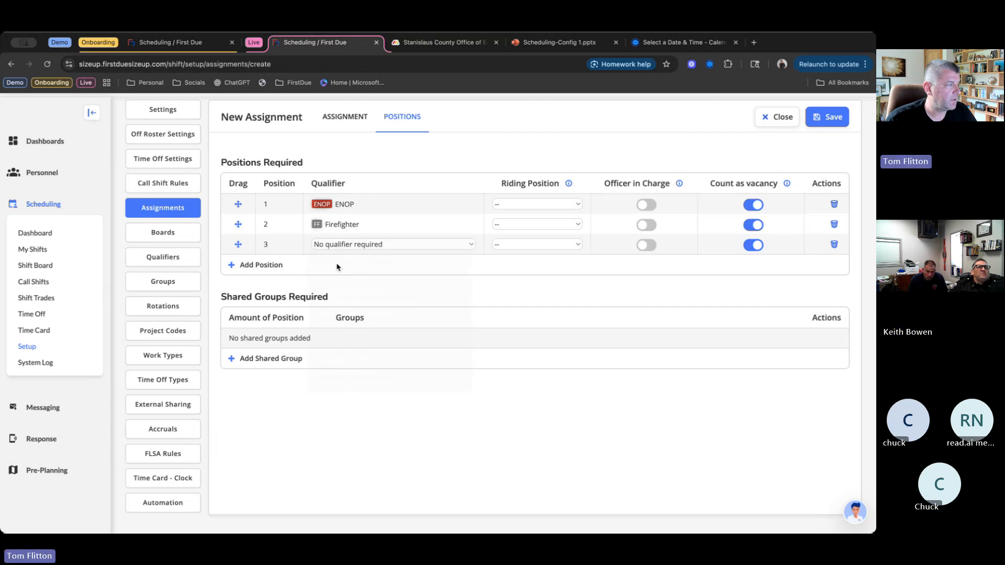
- Require 1 position from the shared group EMT and save the new assignment
left_click(265, 361)
left_click(353, 390)
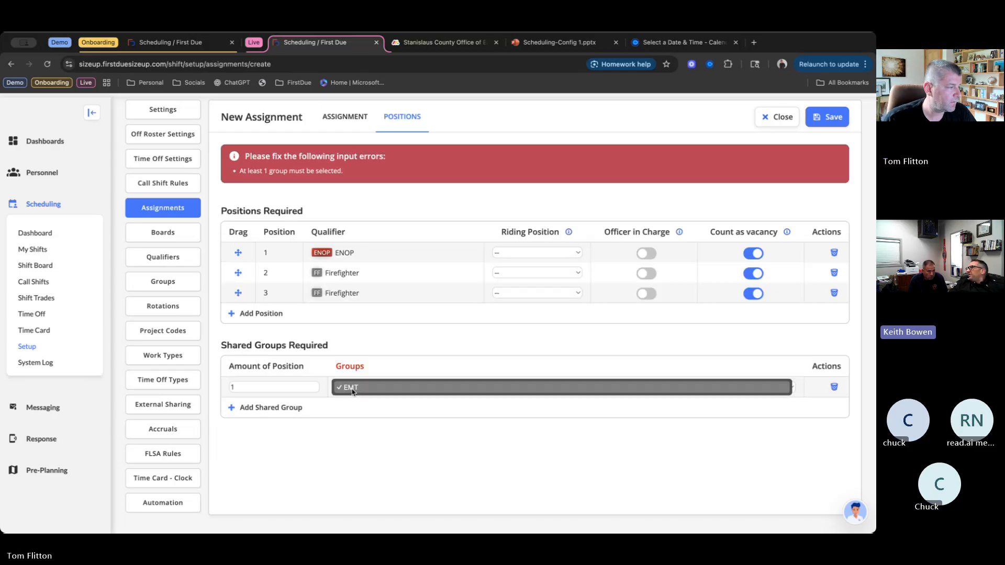
left_click(352, 390)
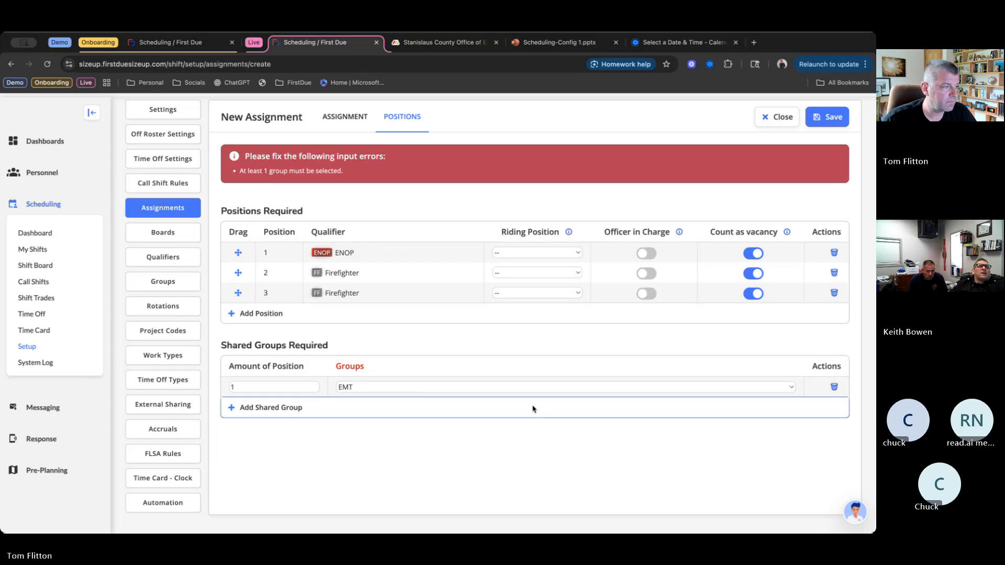
left_click(793, 190)
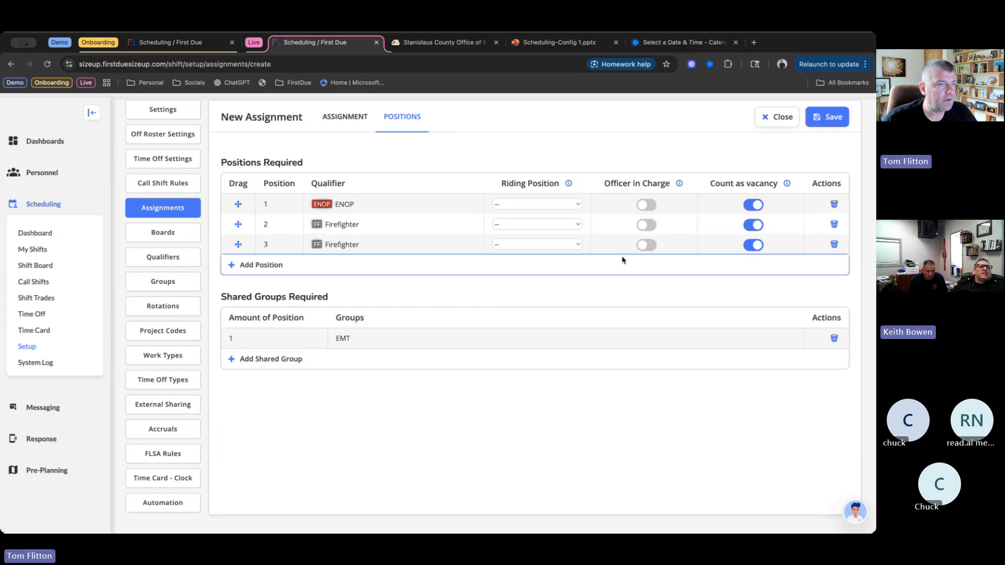
left_click(826, 120)
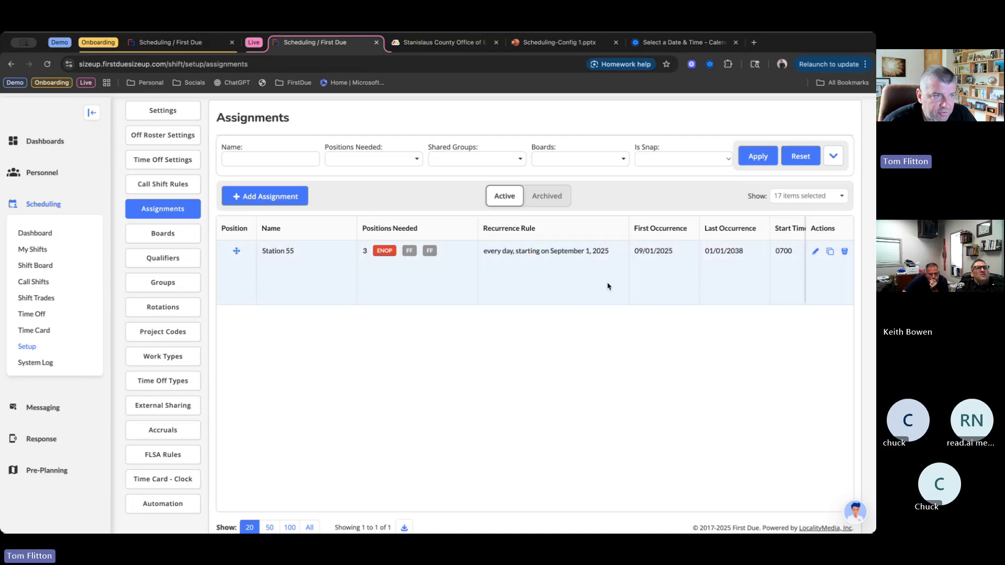
- Check the archived assignments for the Fourth of July entry and open the shift board
left_click(558, 197)
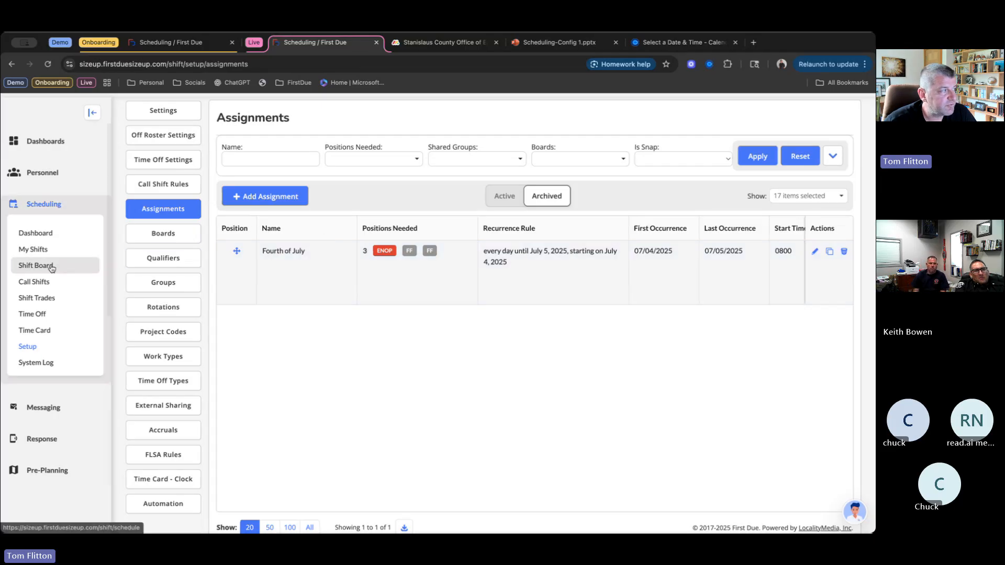
left_click(45, 264)
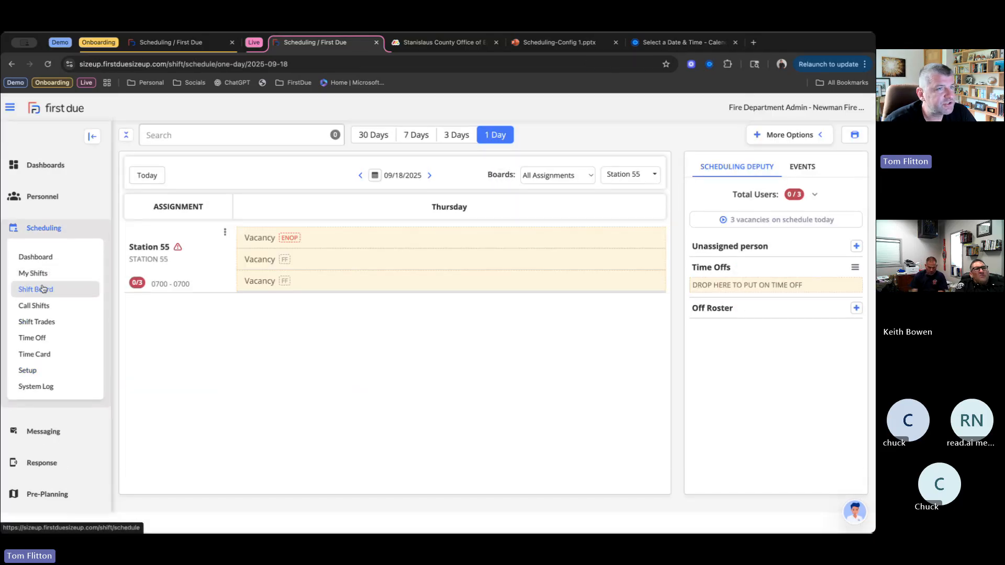
- Start a snap assignment on the shift board using the archived Fourth of July assignment
left_click(814, 135)
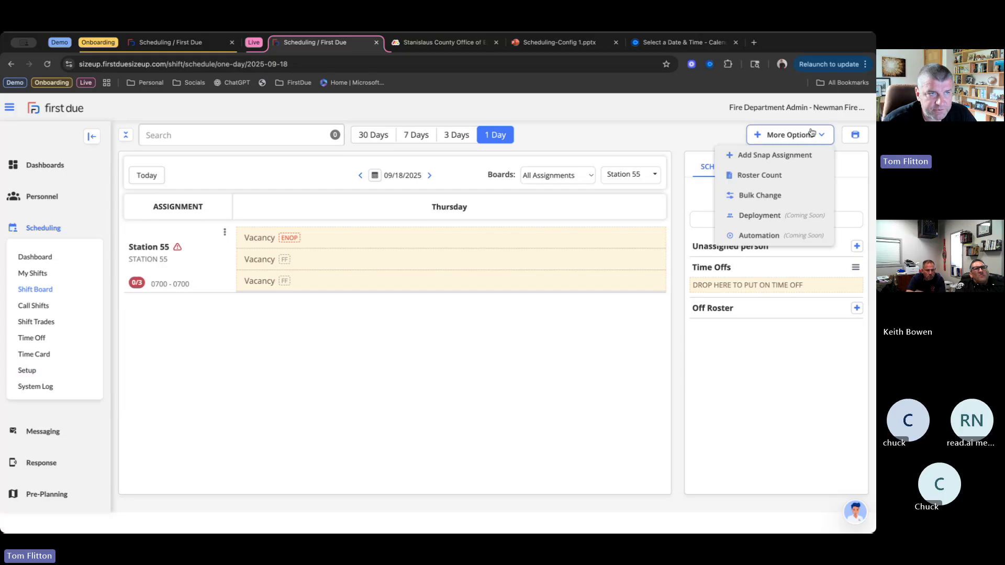
left_click(794, 156)
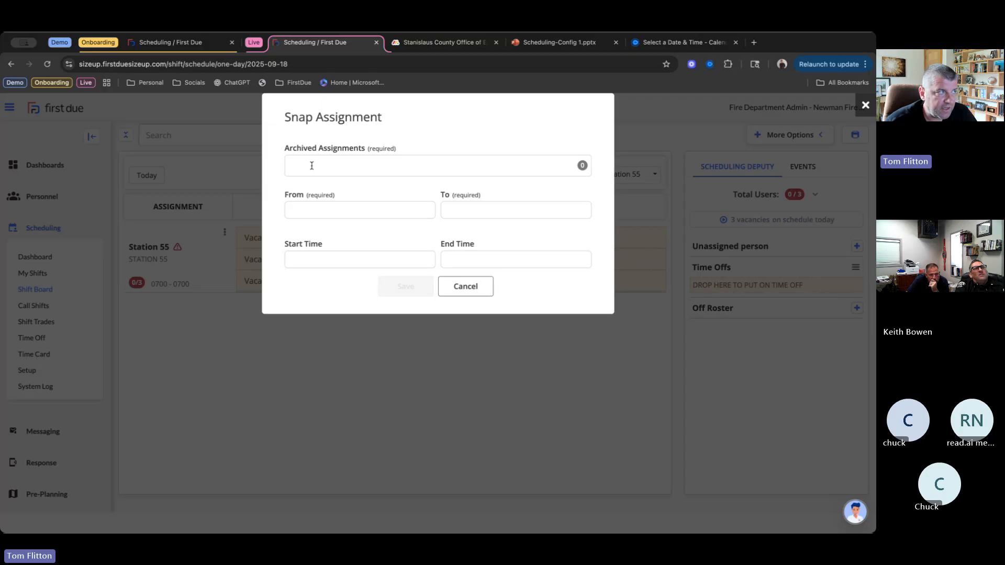
left_click(311, 165)
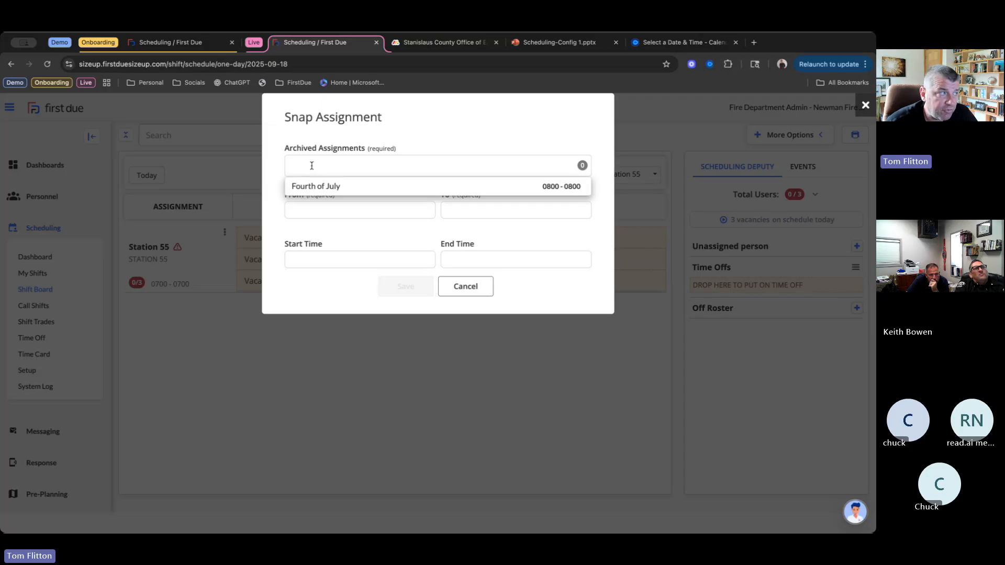
left_click(322, 186)
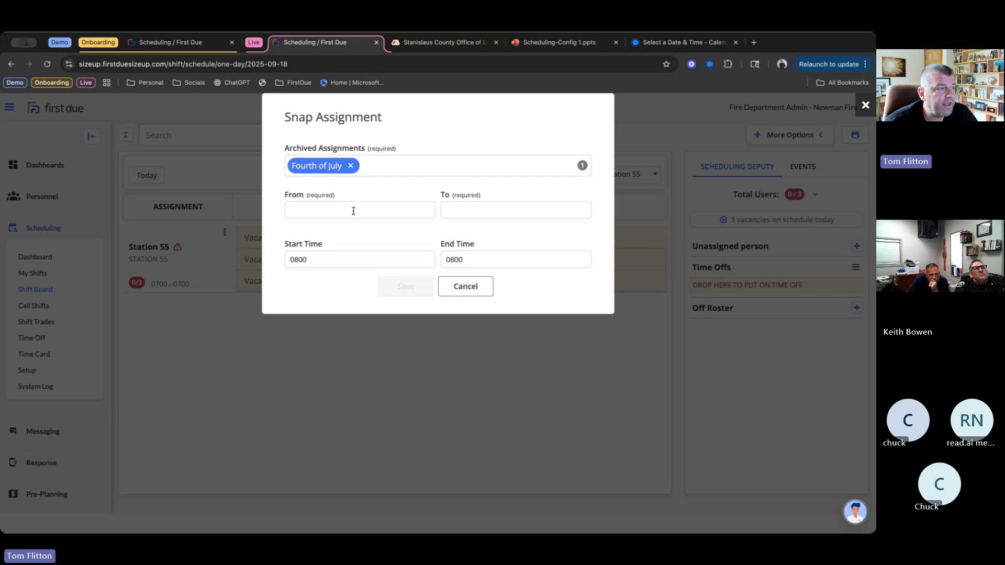
- Set the snap assignment's From date to 07/04/2026
left_click(342, 208)
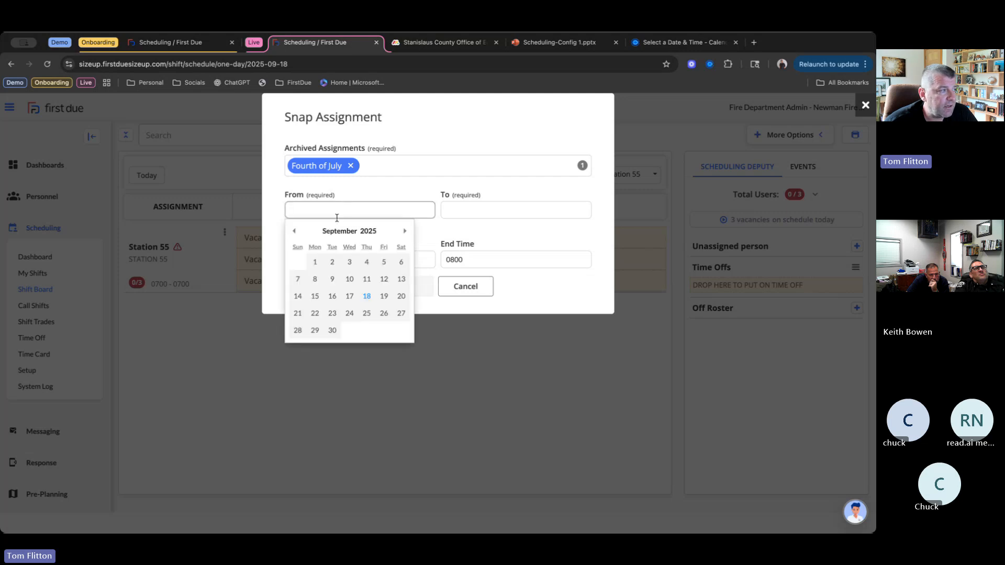
left_click(404, 231)
double_click(405, 231)
double_click(404, 231)
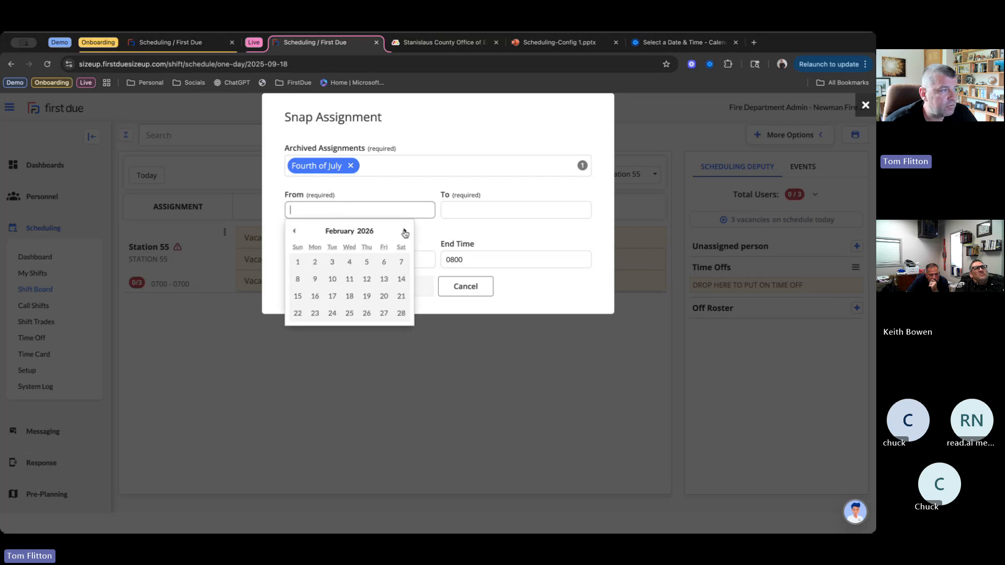
left_click(405, 231)
double_click(404, 230)
left_click(404, 231)
left_click(404, 231)
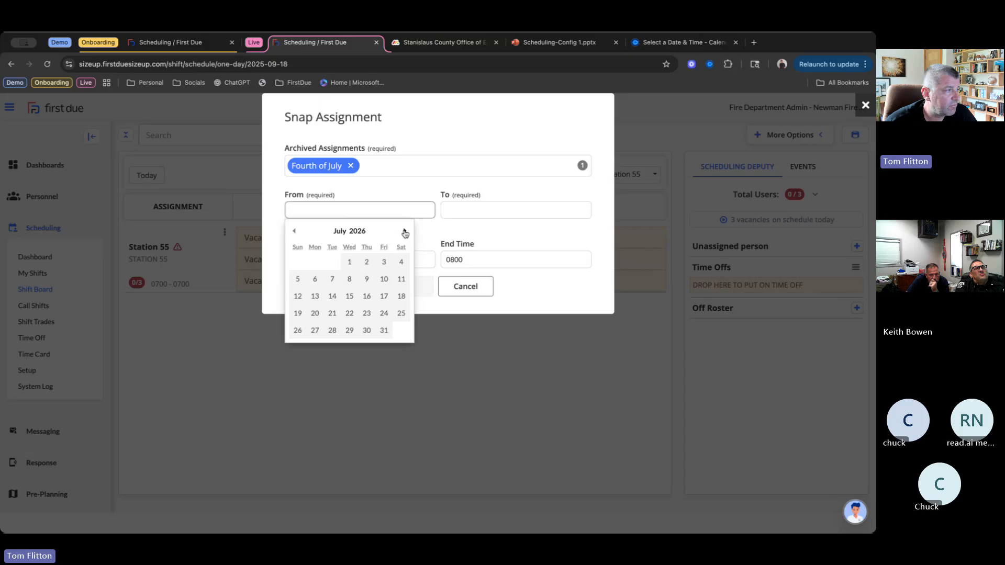
left_click(402, 261)
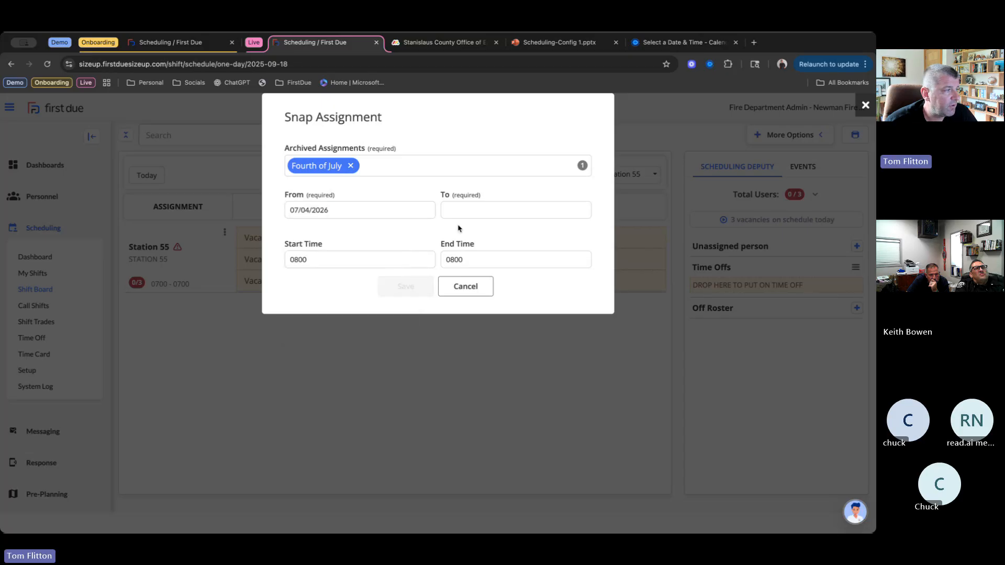
- Set the snap assignment's To date to 07/05/2026 and save it
left_click(497, 210)
left_click(561, 231)
triple_click(561, 232)
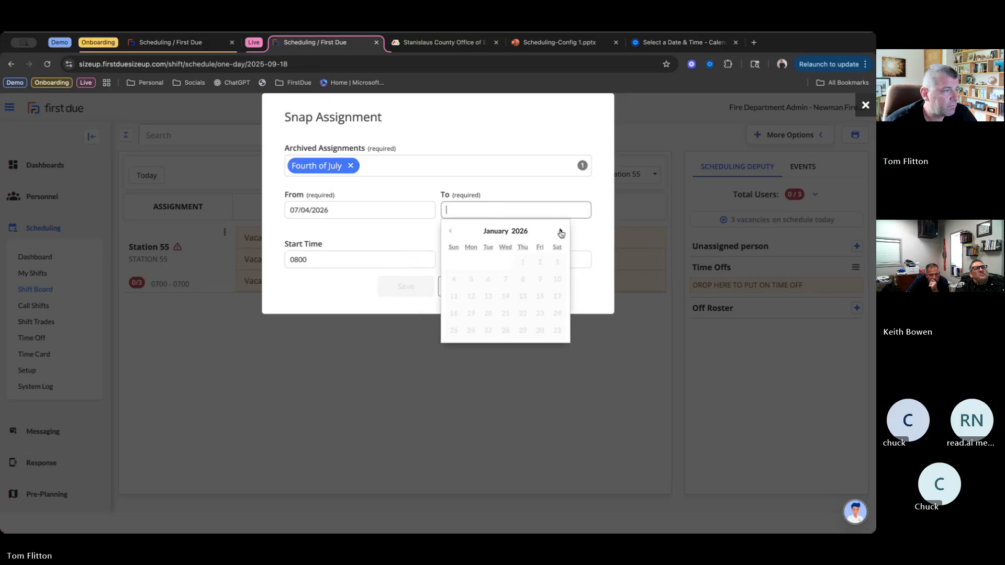
left_click(561, 232)
double_click(561, 232)
double_click(561, 232)
left_click(560, 232)
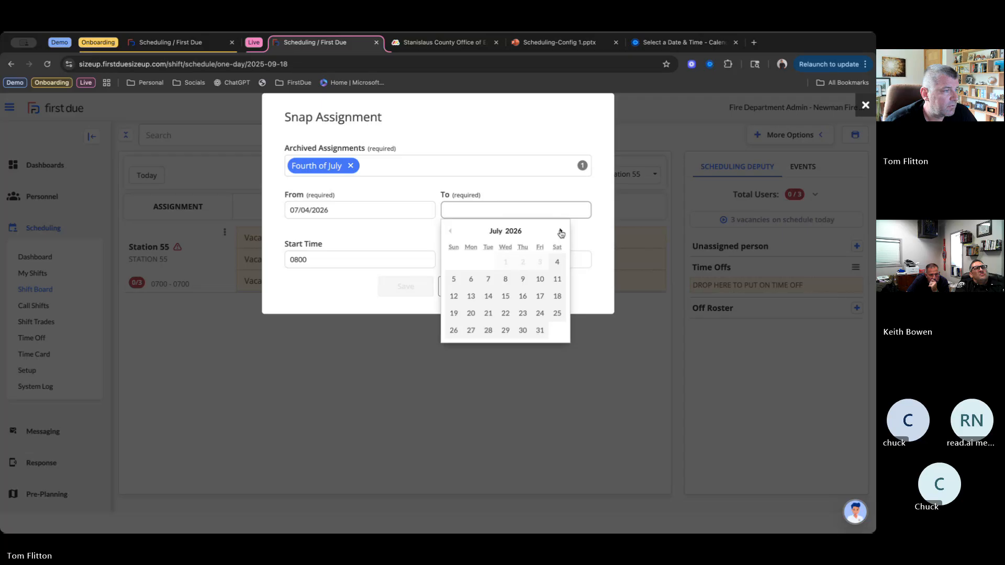
left_click(454, 279)
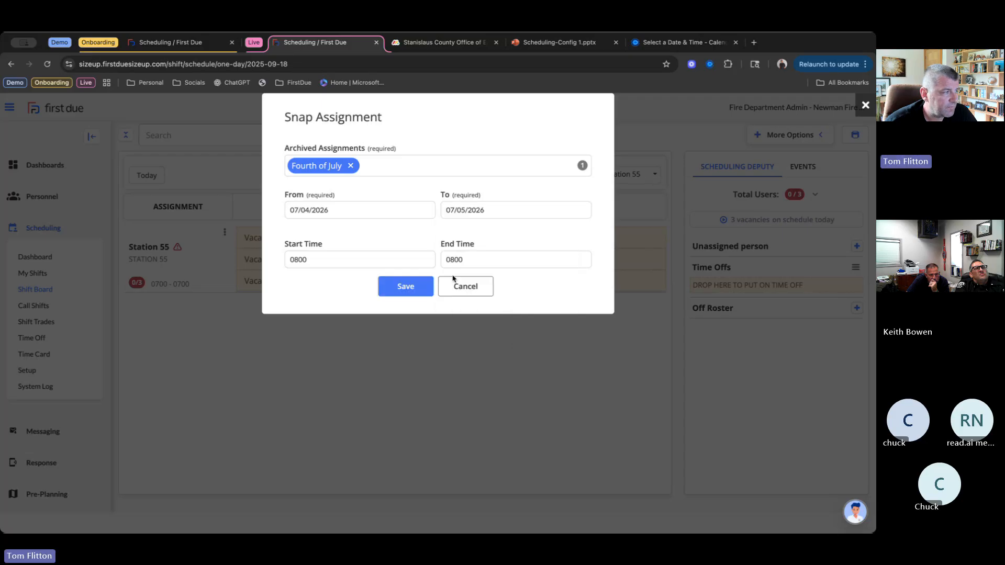
left_click(425, 294)
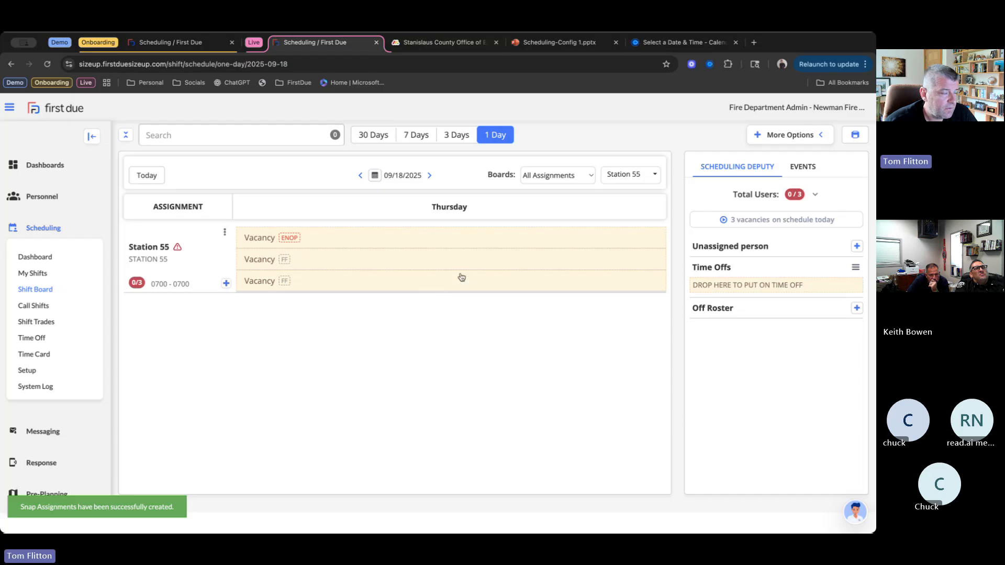
- View the shift board for 07/04/2026 to check the Fourth of July assignment
left_click(376, 175)
double_click(488, 195)
double_click(489, 195)
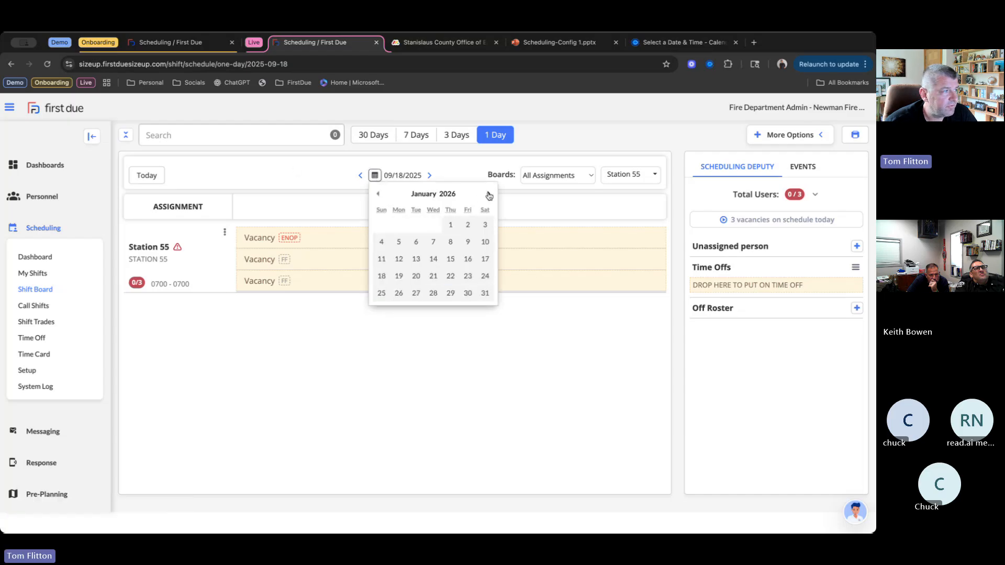
left_click(489, 195)
double_click(488, 195)
double_click(489, 194)
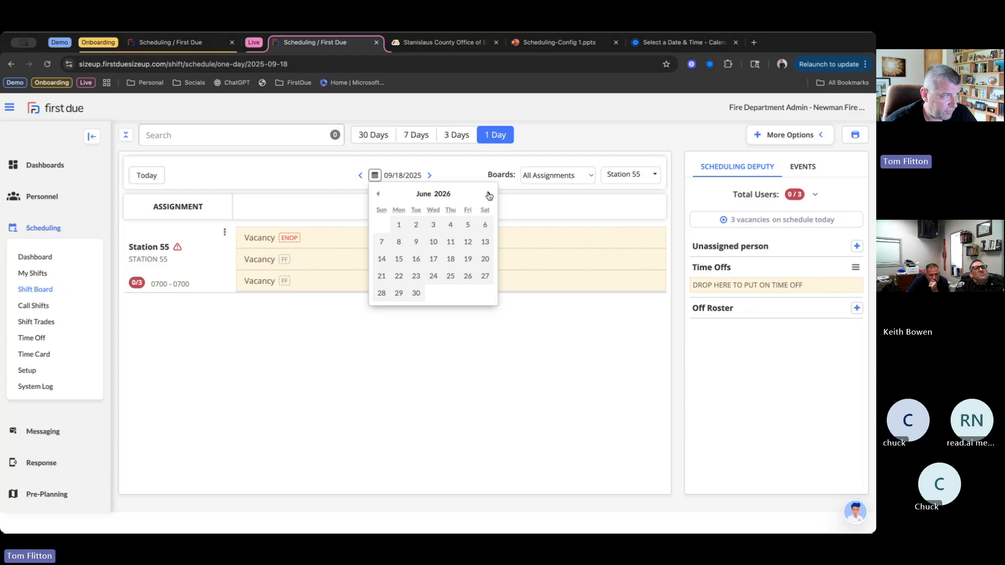
left_click(451, 225)
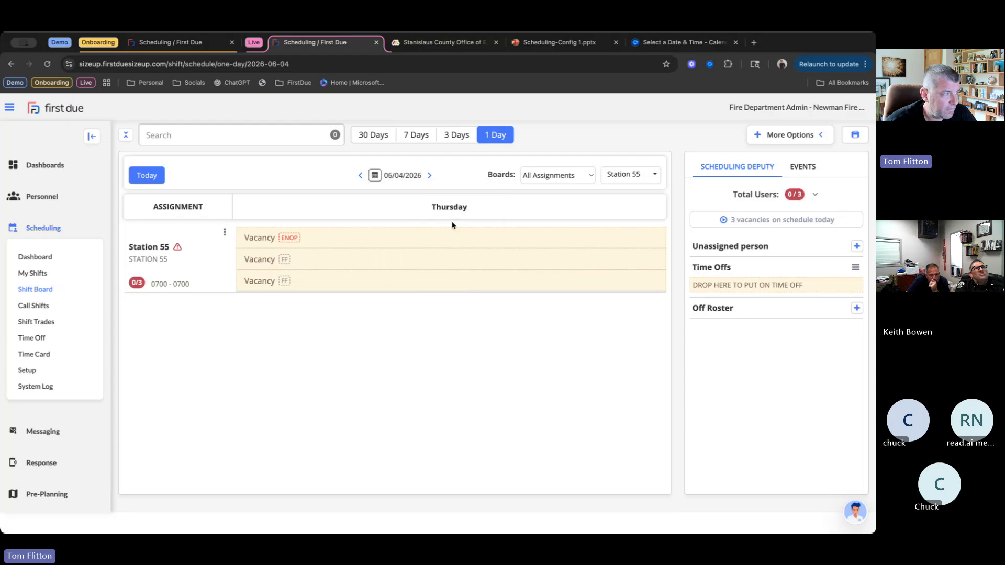
left_click(375, 175)
left_click(489, 195)
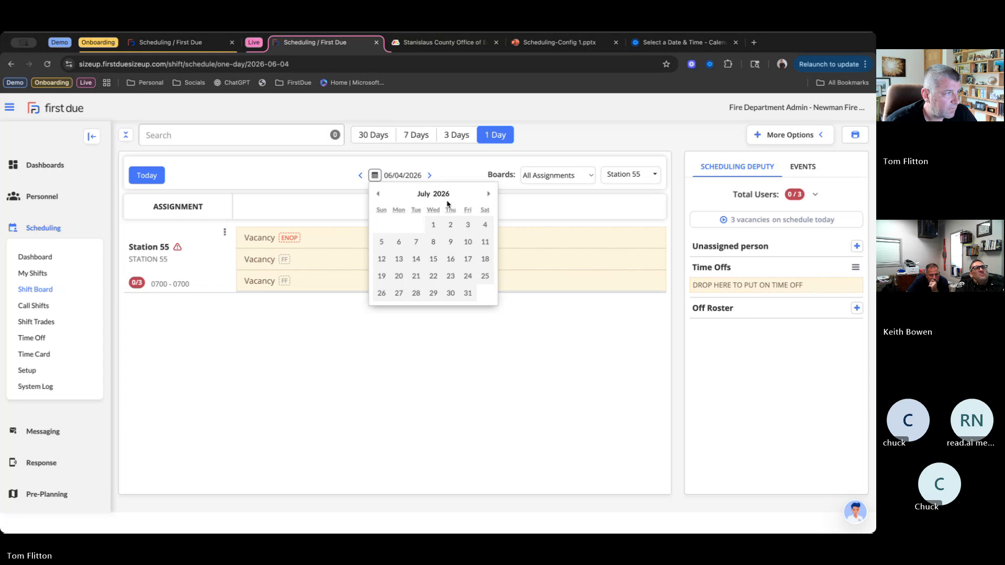
left_click(484, 224)
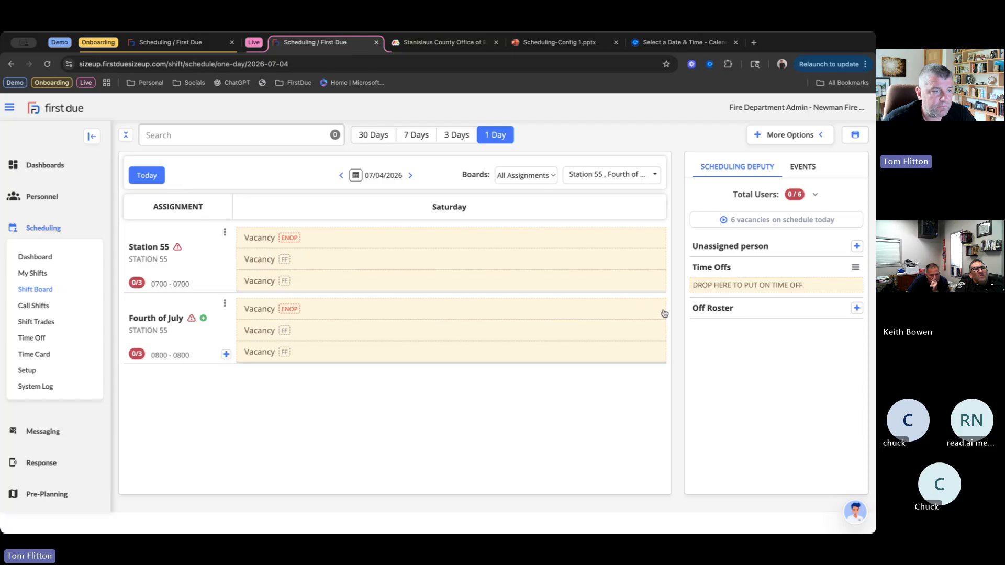
- Switch to the onboarding First Due site and show its shift board for 09/19/2025
left_click(181, 42)
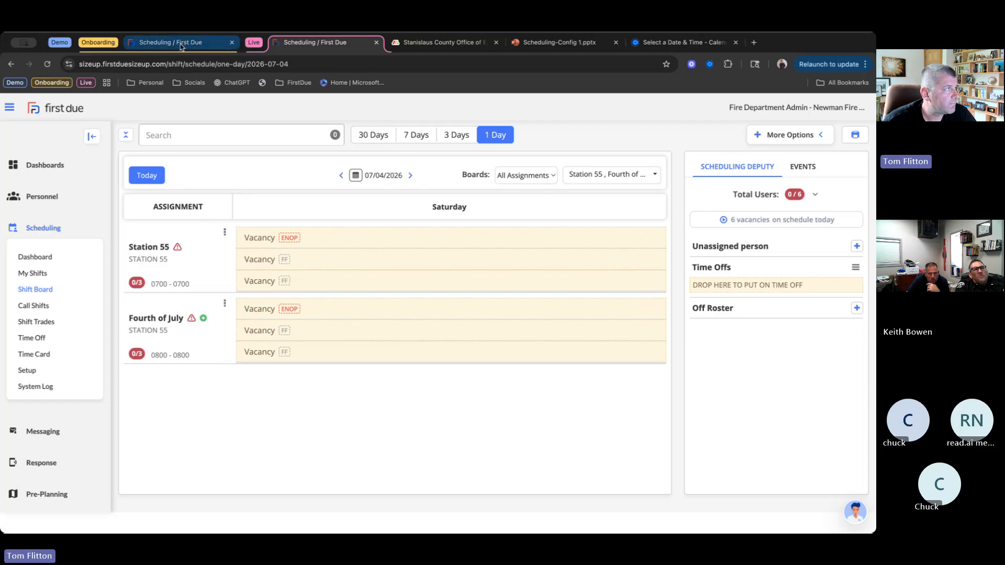
left_click(48, 288)
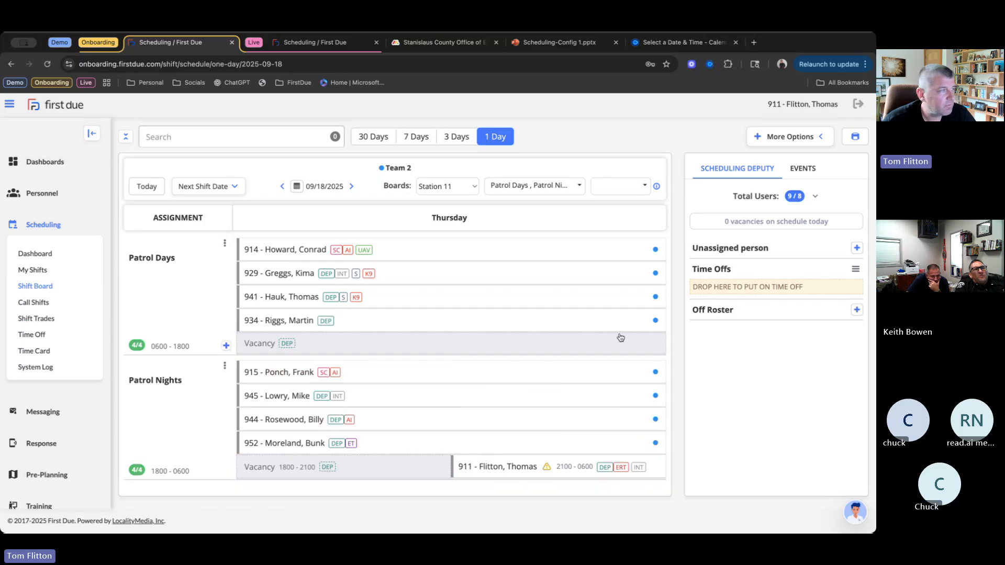
left_click(352, 186)
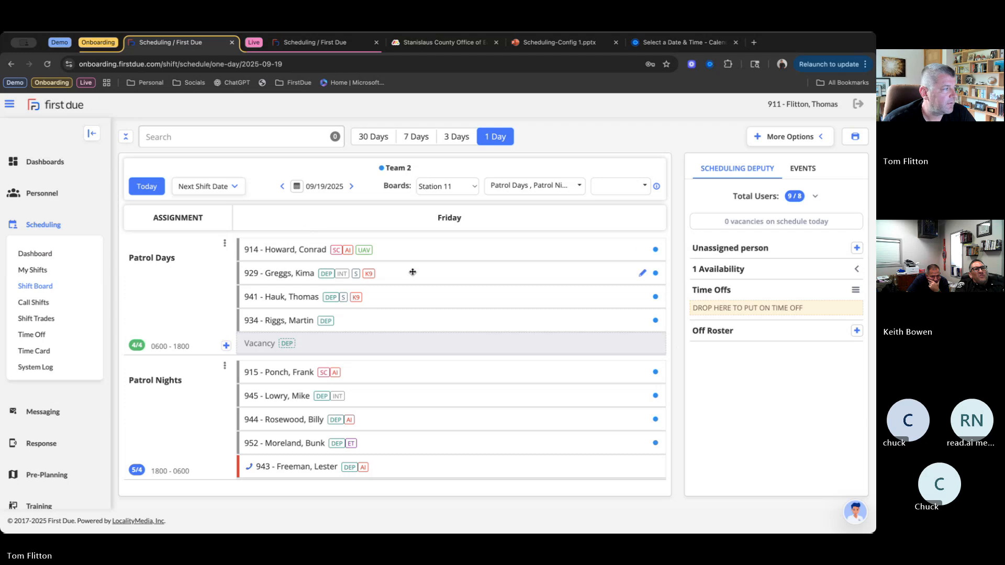
- Put the first Patrol Days member, qualified SC, AI and UAV, on Vacation [V] time off for 0600 - 1800
left_click_drag(481, 250, 737, 301)
left_click_drag(440, 249, 779, 304)
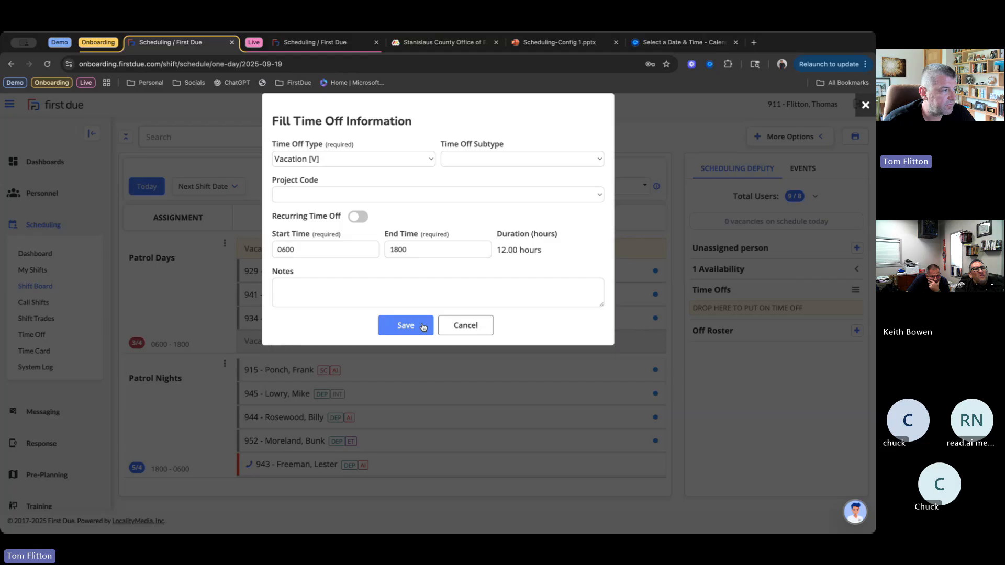
left_click(423, 327)
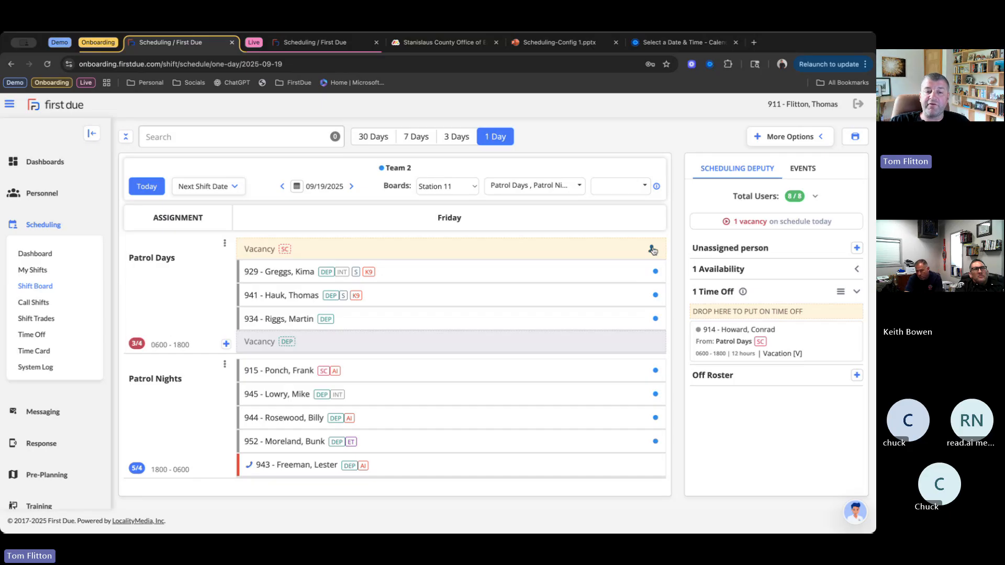
- Sign up for the Patrol Days SC vacancy from 0600 to 1200 only, and deny that request
left_click(653, 250)
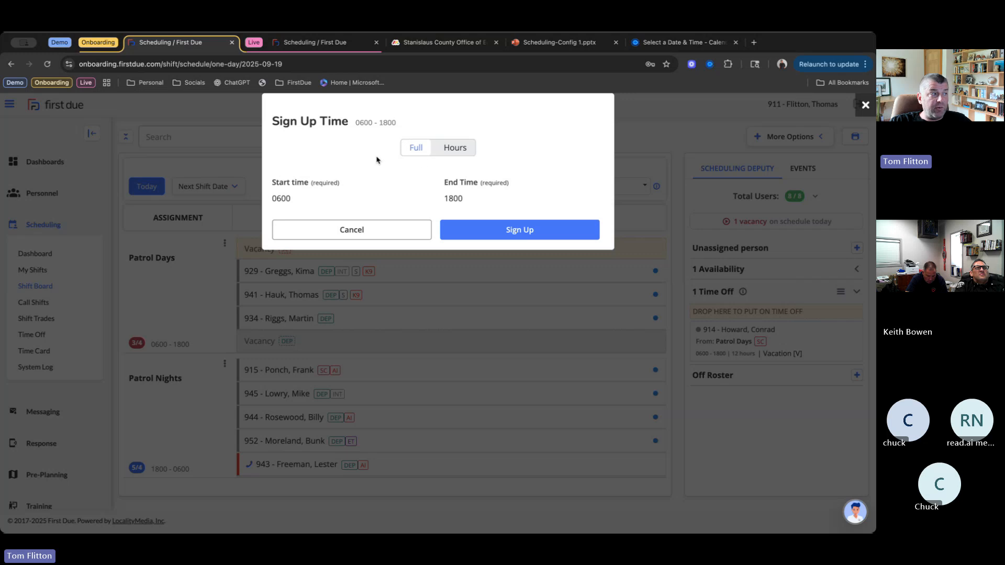
left_click(460, 150)
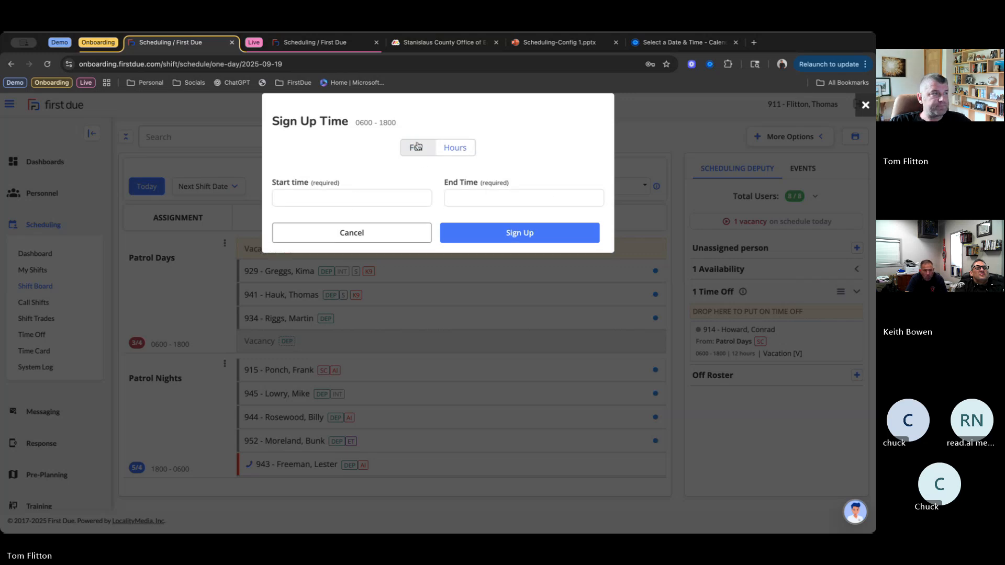
left_click(361, 199)
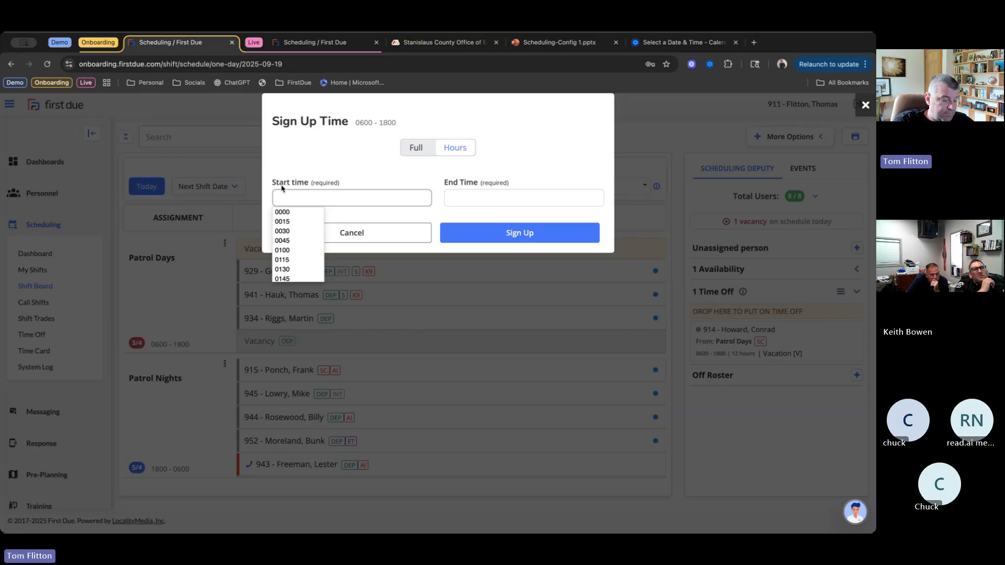
type("0600")
key("Tab")
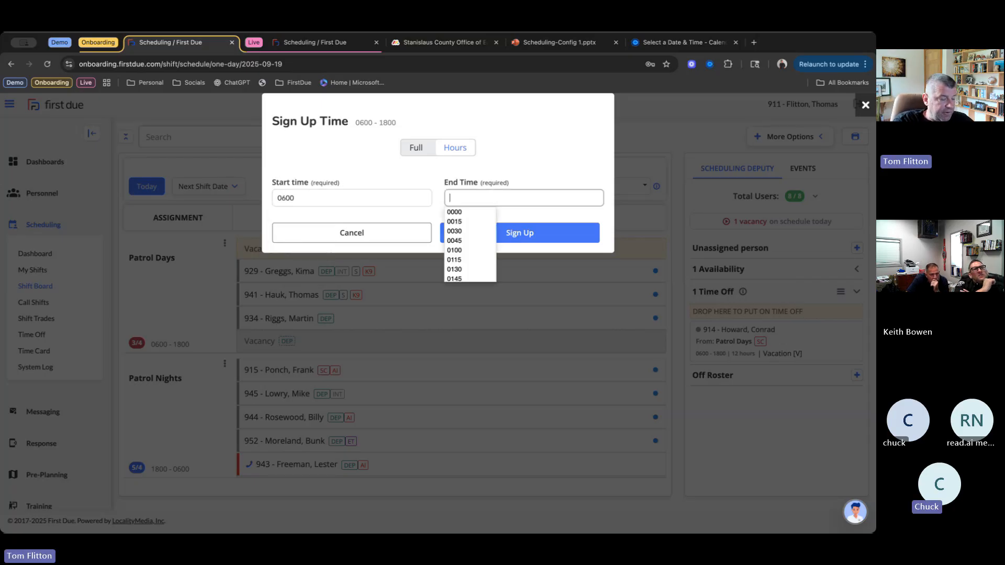
type("1200")
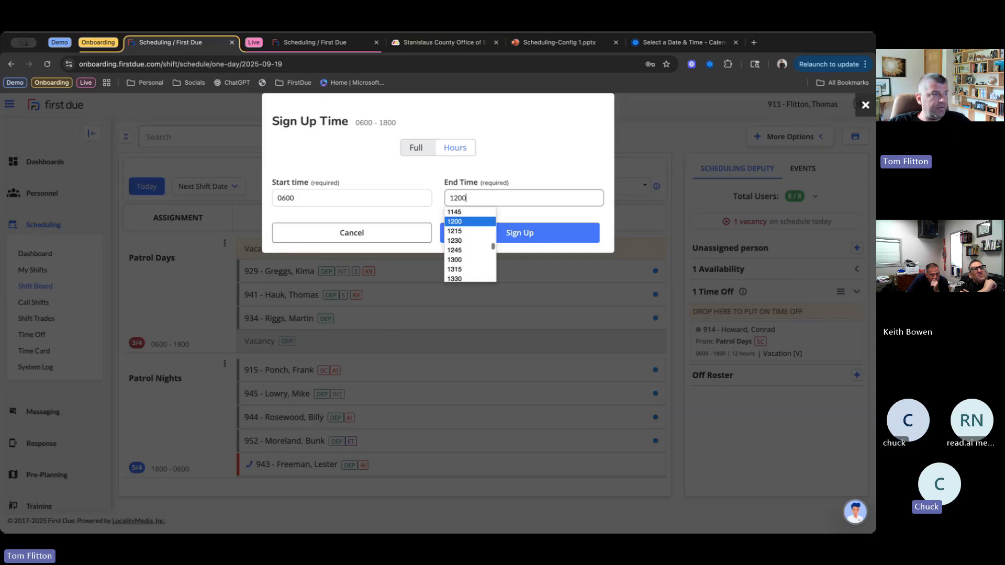
left_click(538, 233)
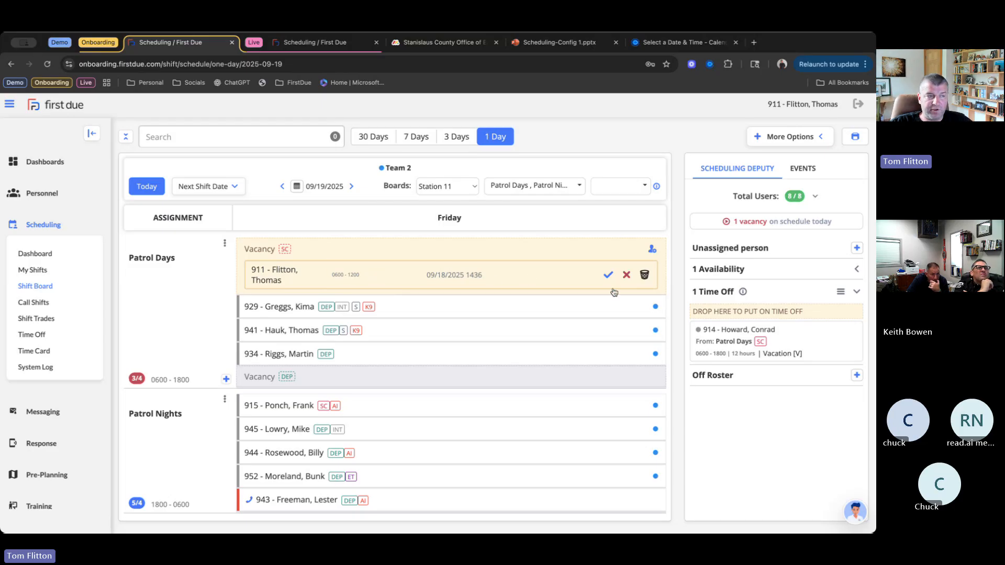
left_click(627, 276)
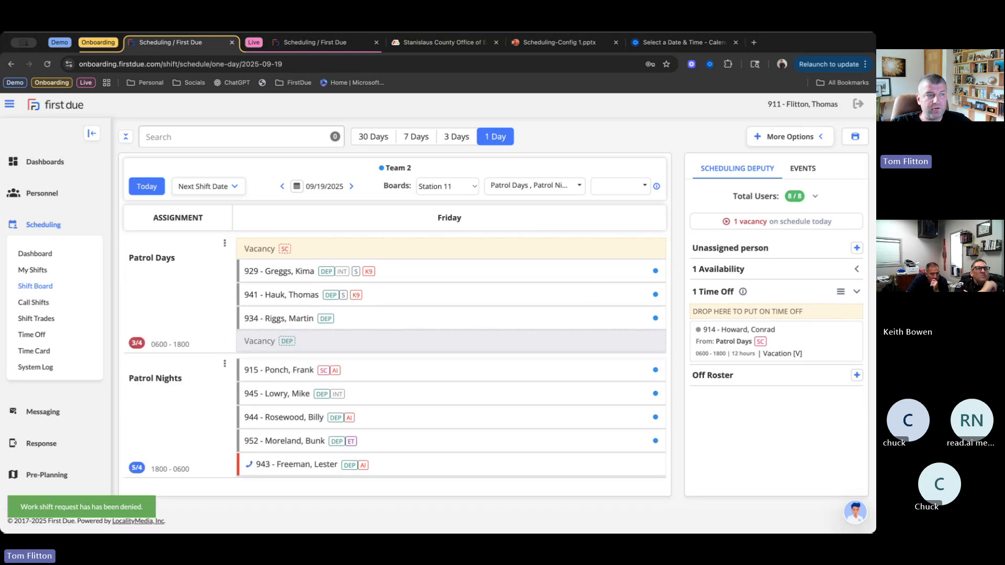
- Sign up for the full 0600 - 1800 Patrol Days SC vacancy, overriding the maximum consecutive hours limit
left_click(651, 249)
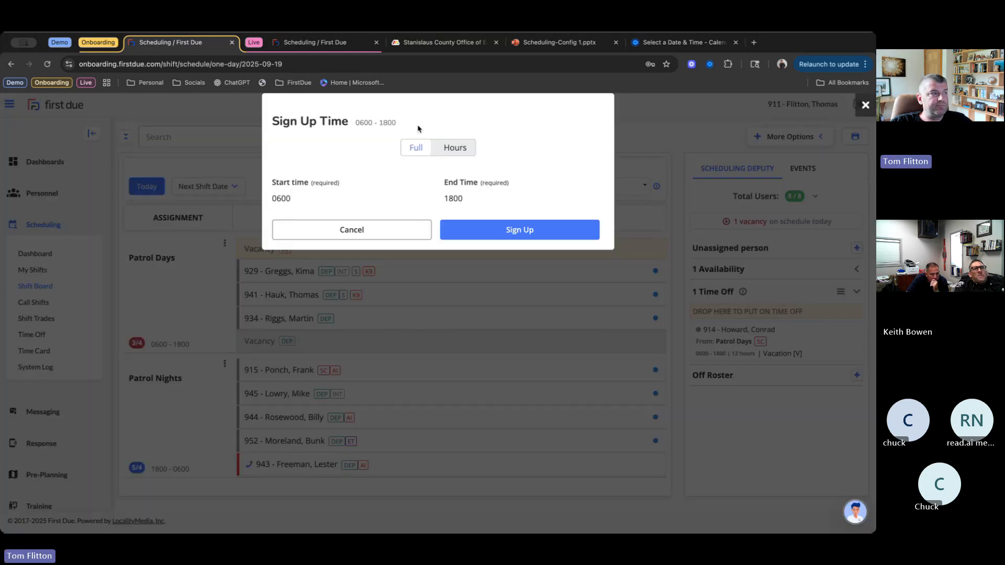
left_click(529, 230)
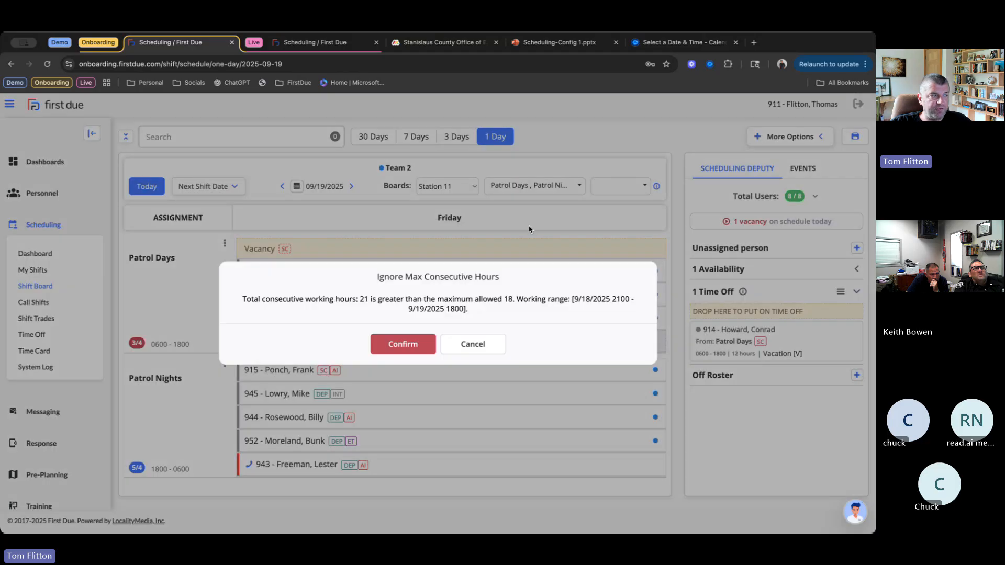
left_click(419, 350)
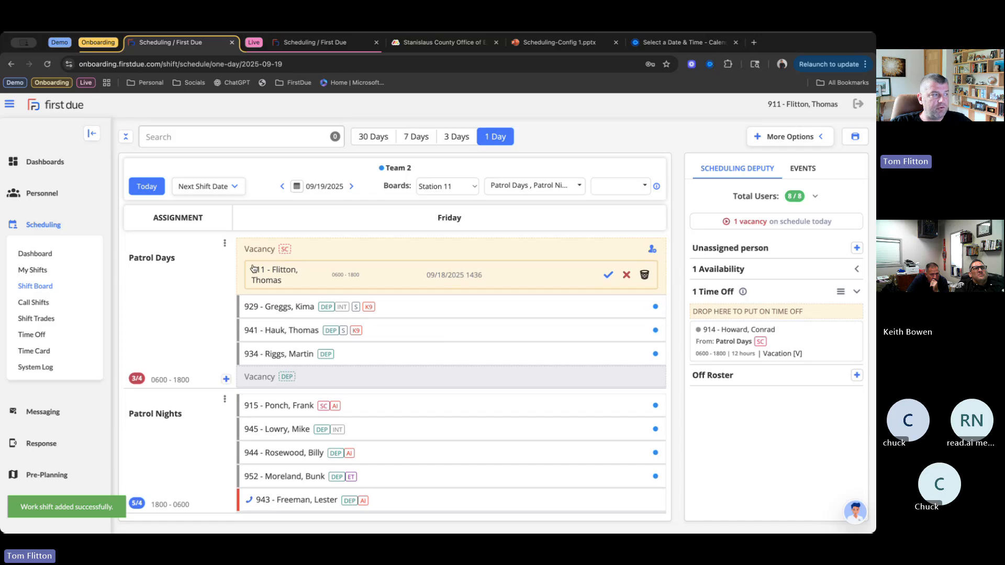
- Try approving the full-shift sign-up request, decline the consecutive-hours override, and deny the request
left_click(609, 277)
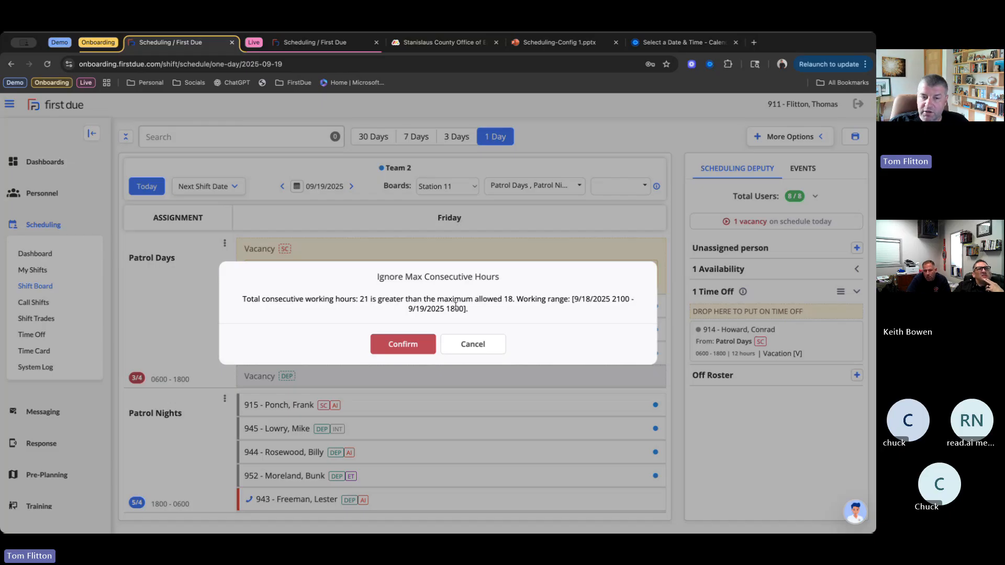
left_click(485, 344)
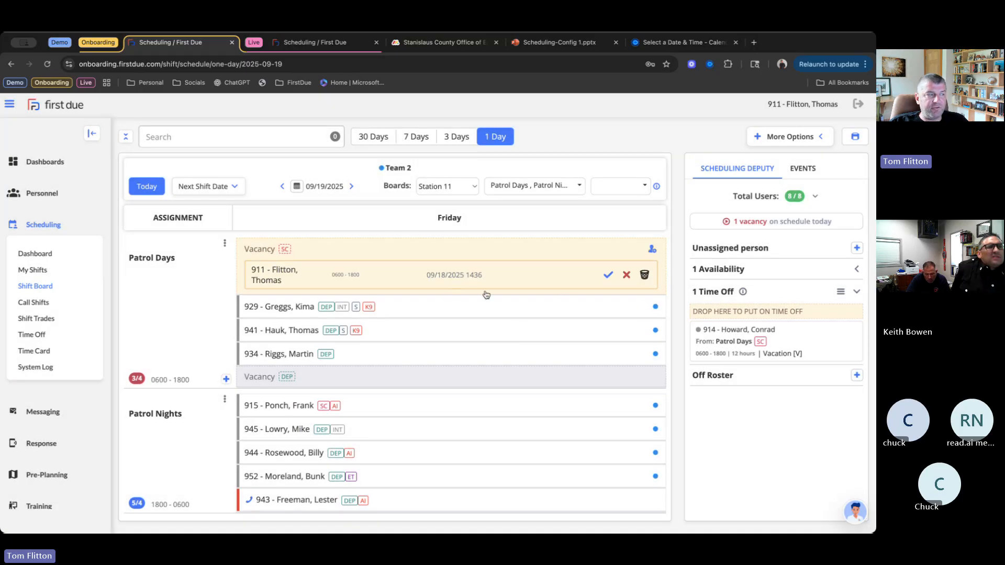
left_click(628, 276)
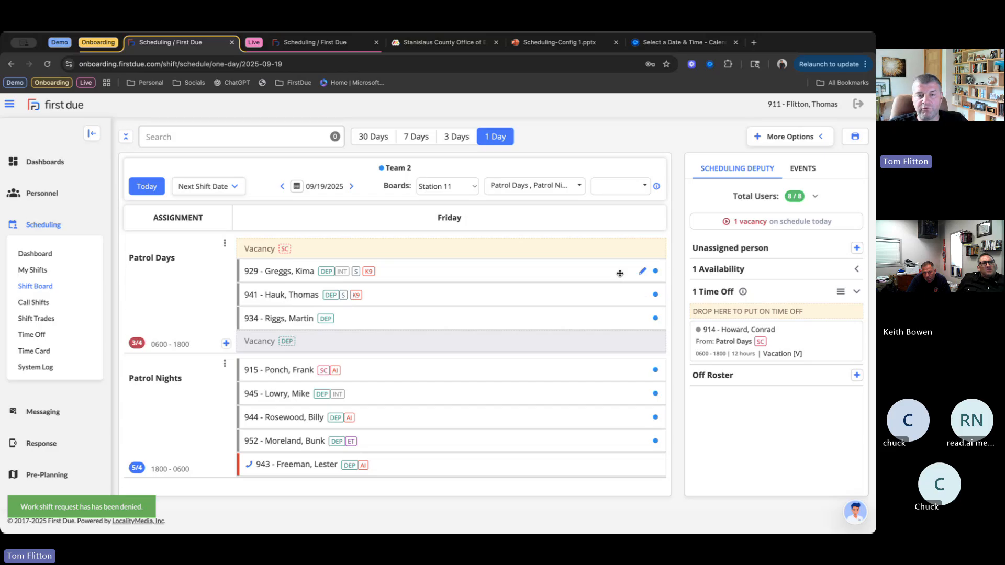
- Switch to the live department's shift board and view Station 55 staffing for today, September 18, 2025, and the following day
mouse_move(620, 274)
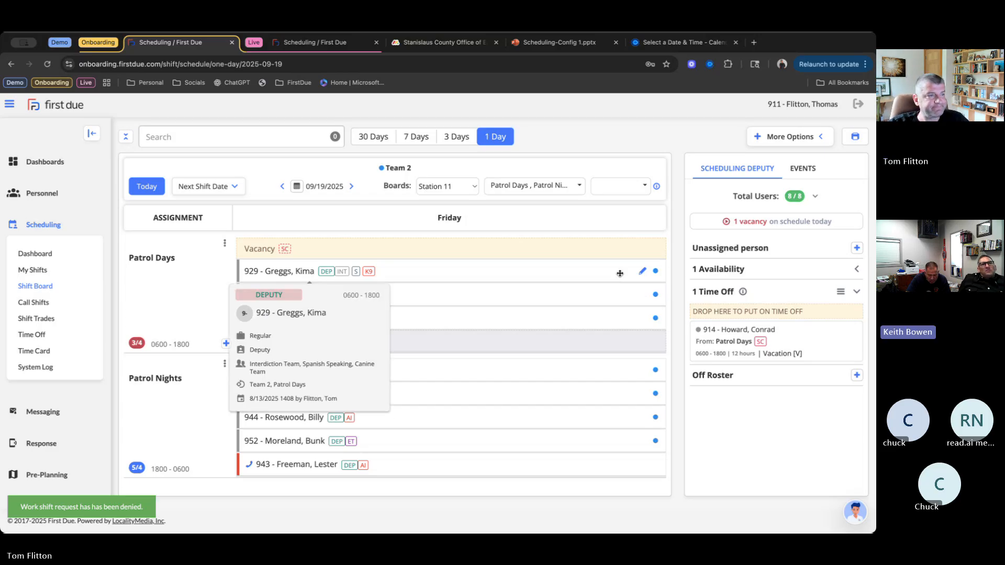
left_click(305, 43)
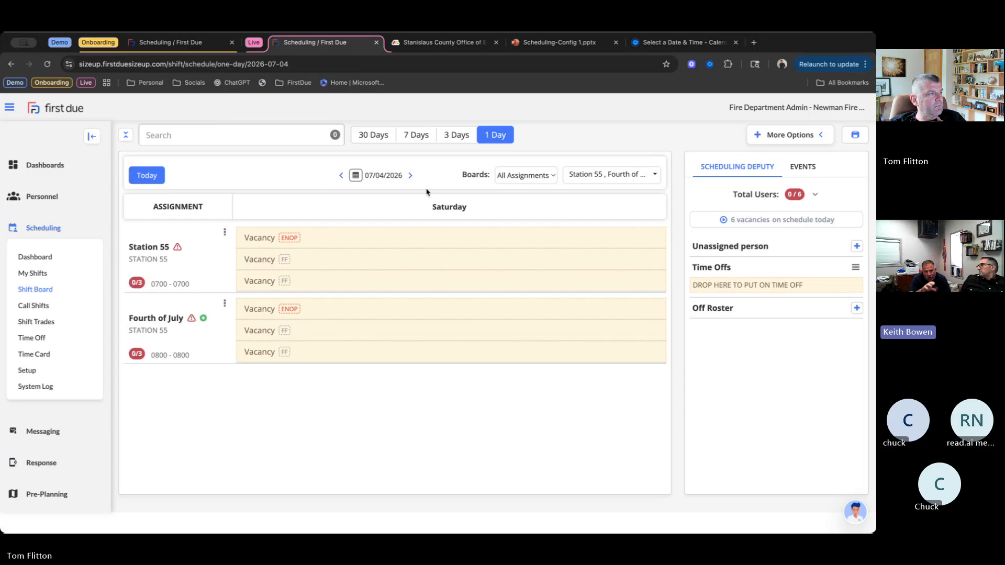
left_click(147, 175)
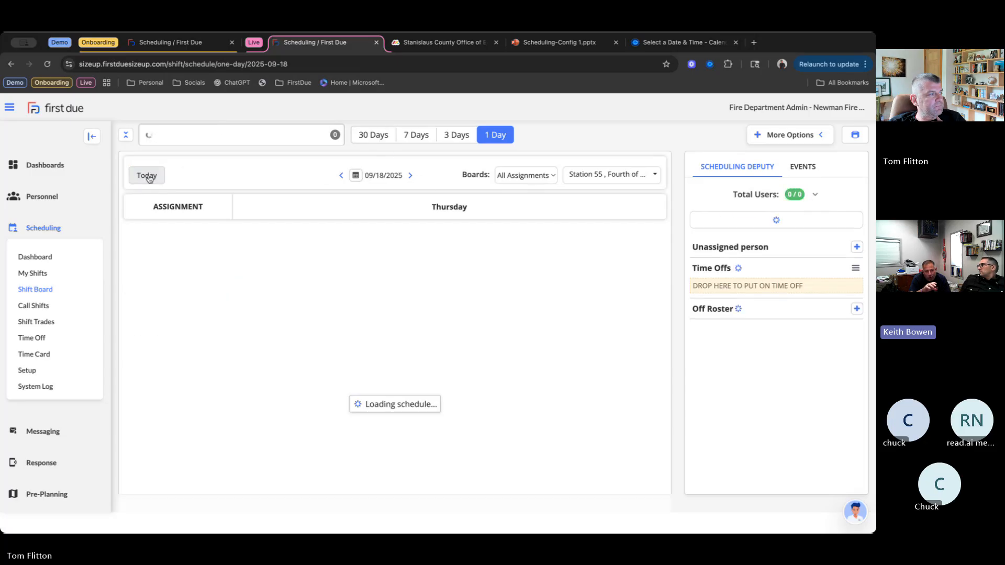
left_click(430, 176)
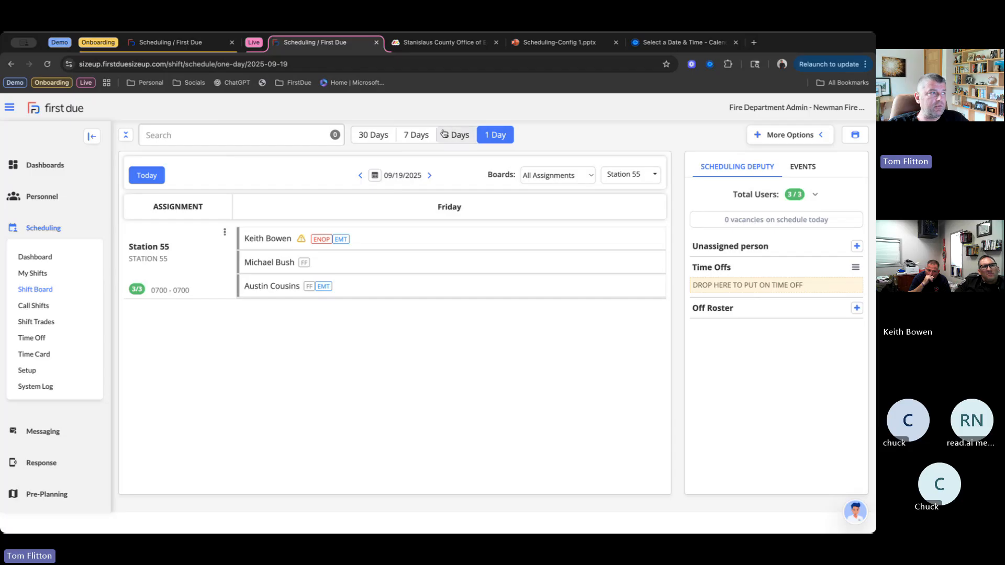
left_click(360, 176)
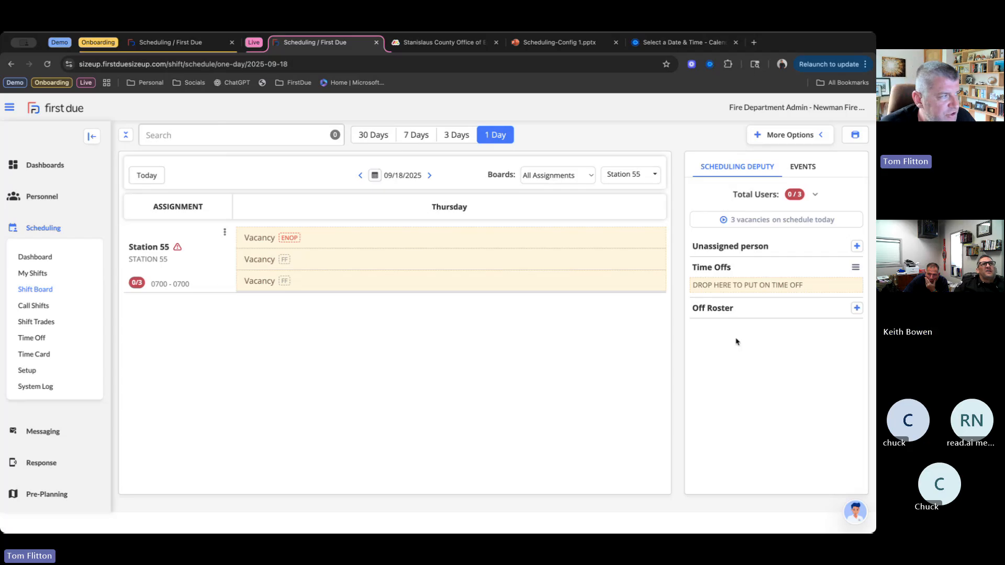
- Return to the onboarding shift board, compare 09/20/2025 with 09/19/2025, and expand the availability list for 09/19/2025
left_click(186, 43)
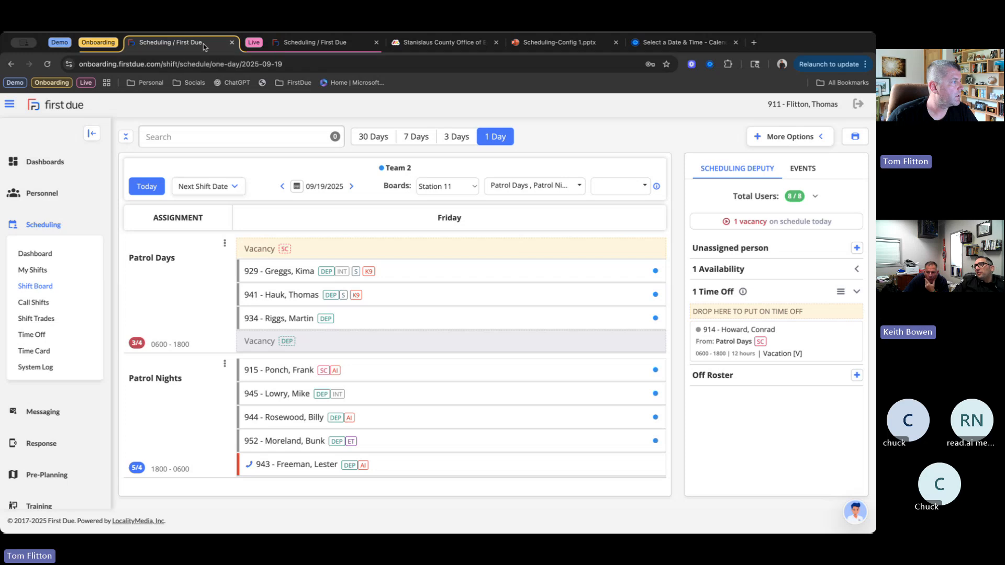
left_click(184, 187)
left_click(194, 204)
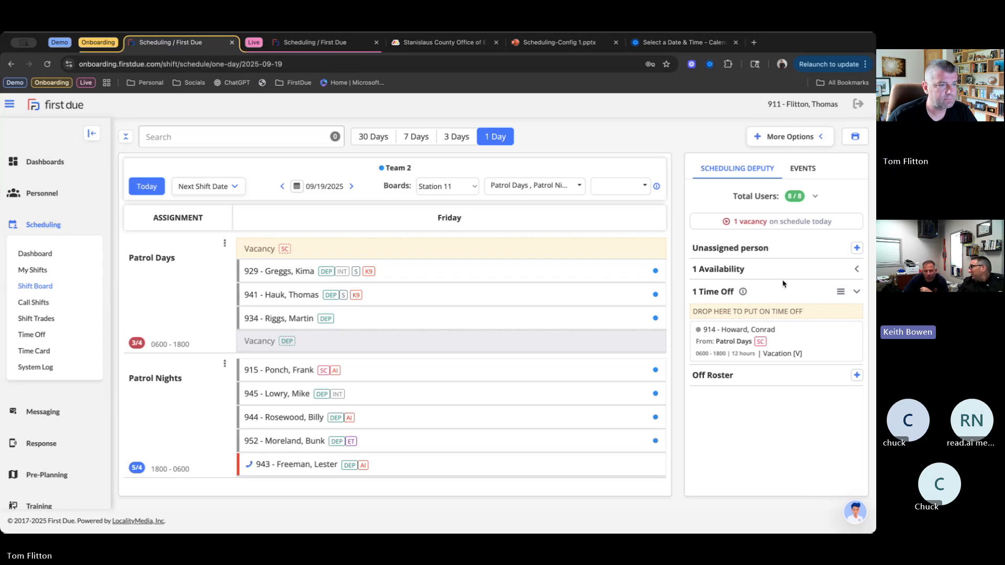
left_click(351, 187)
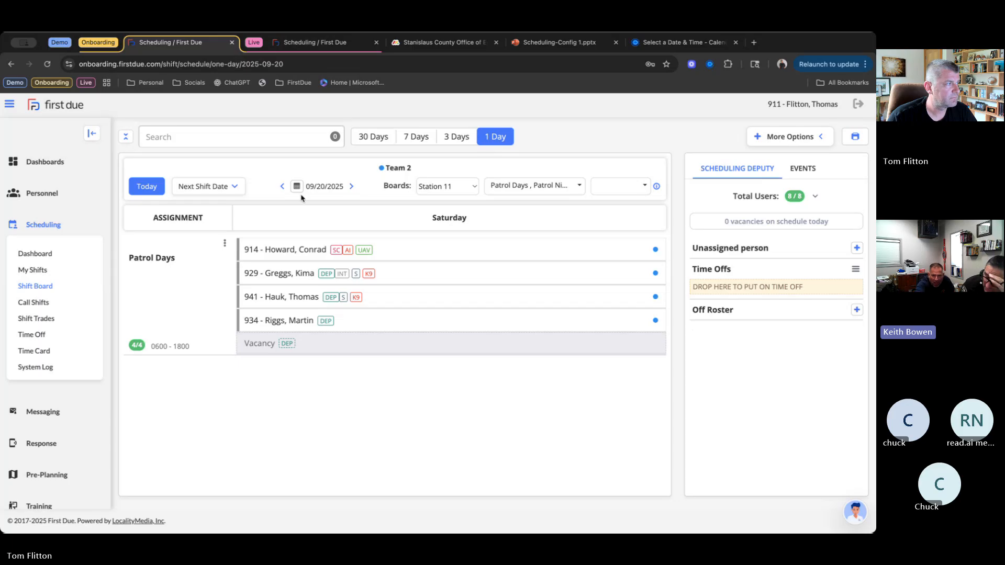
left_click(280, 187)
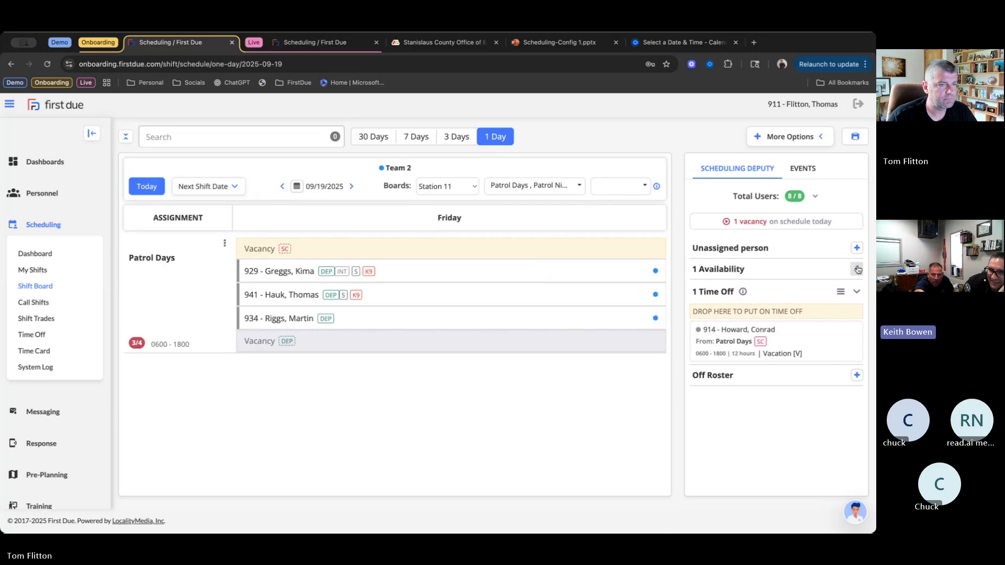
right_click(850, 296)
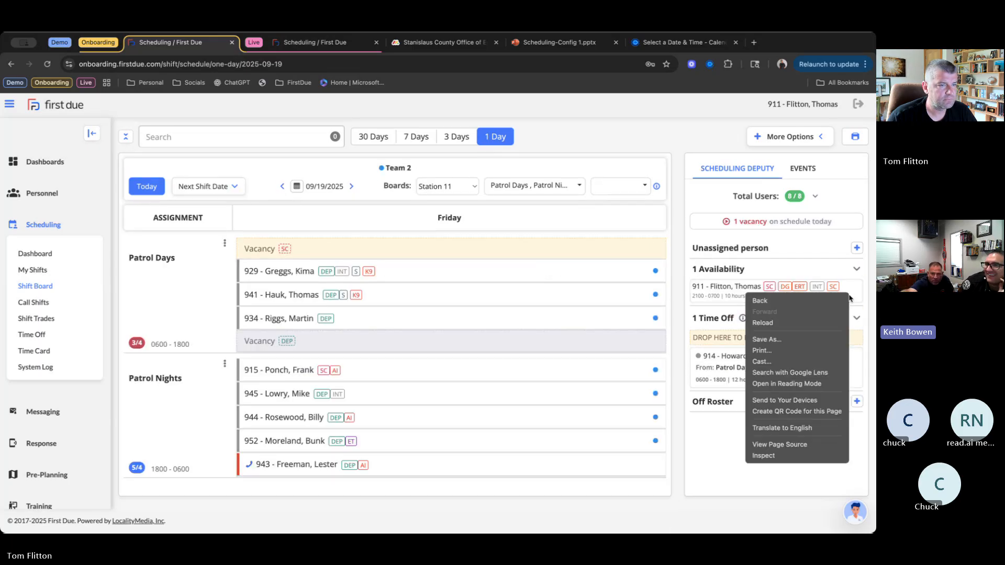
left_click(734, 289)
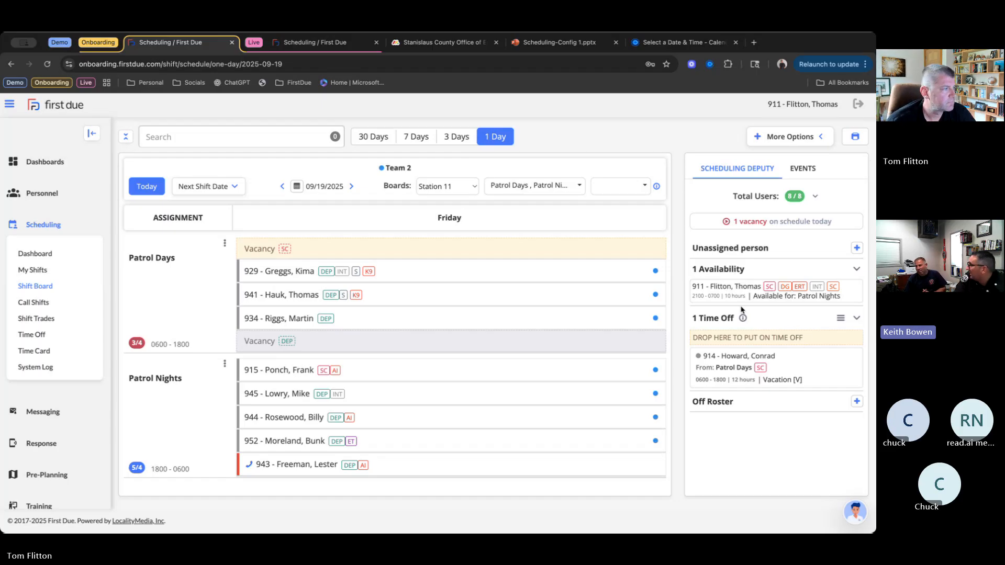
mouse_move(646, 255)
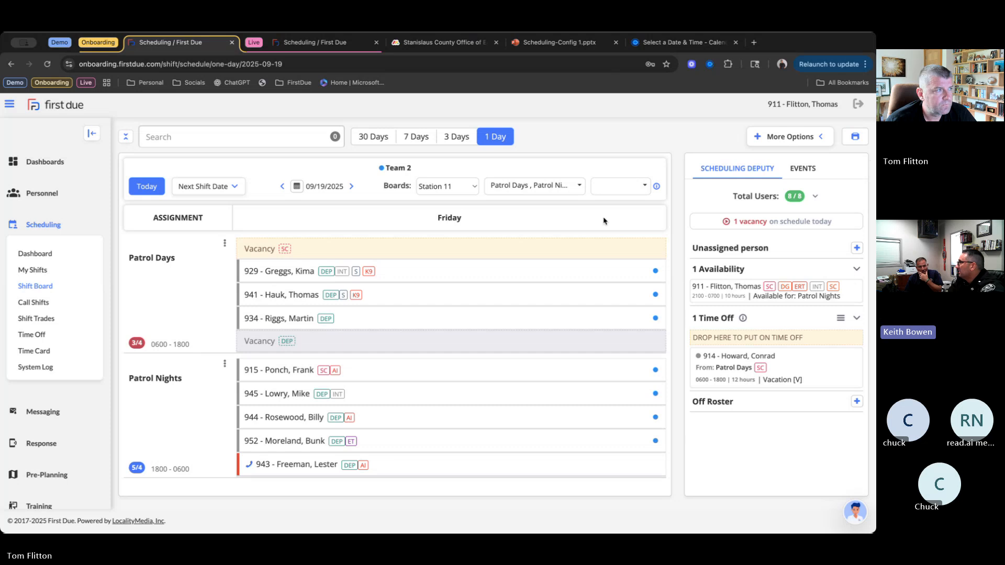
- Review the live department's general scheduling and shift board settings, and return to its shift board
left_click(314, 43)
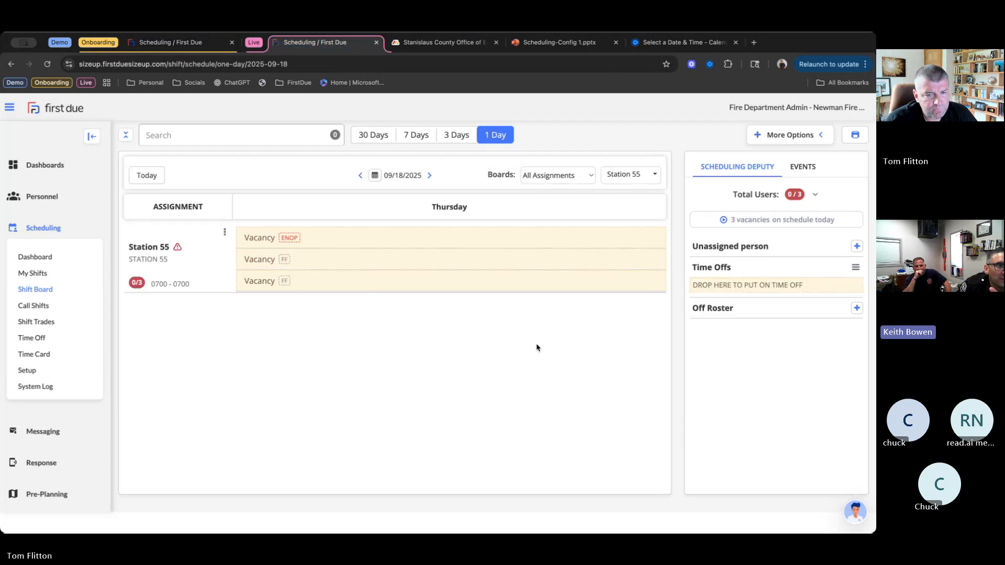
left_click(43, 279)
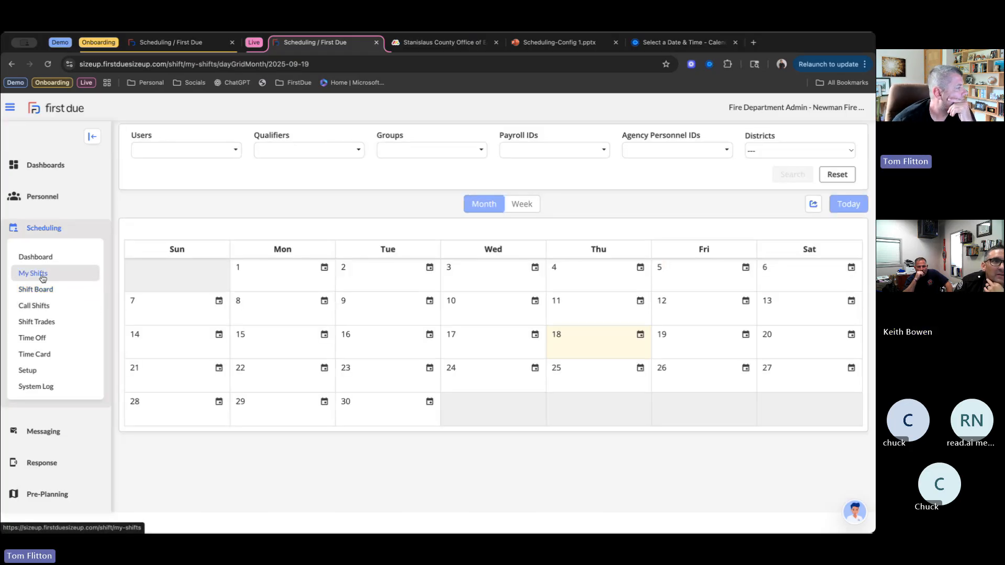
left_click(49, 377)
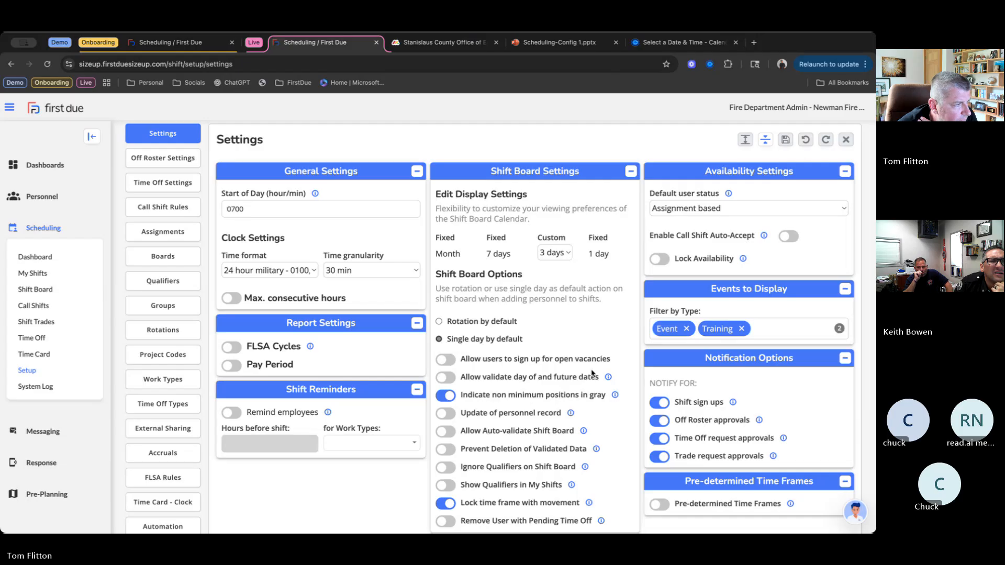
scroll(592, 372, "down", 1)
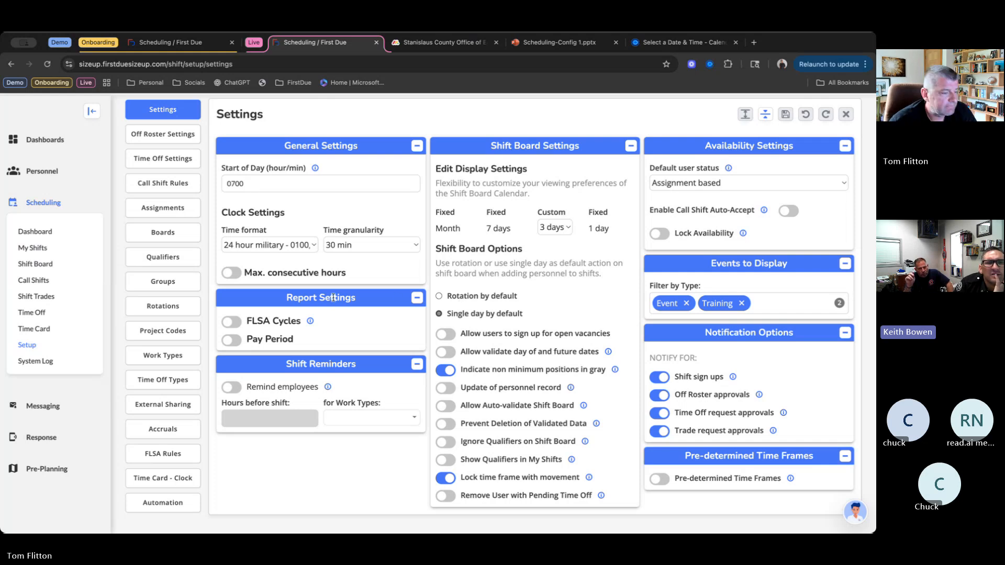
left_click(30, 267)
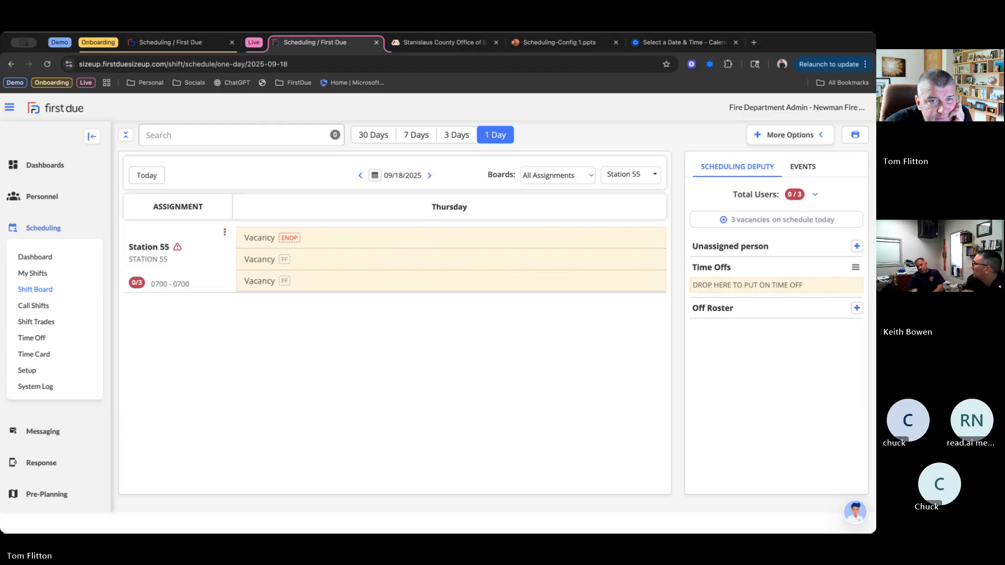
- On the Calendly page for Scheduling Configuration Session 2, select October 2, 2025 and set the time zone to Pacific Time - US & Canada
left_click(689, 43)
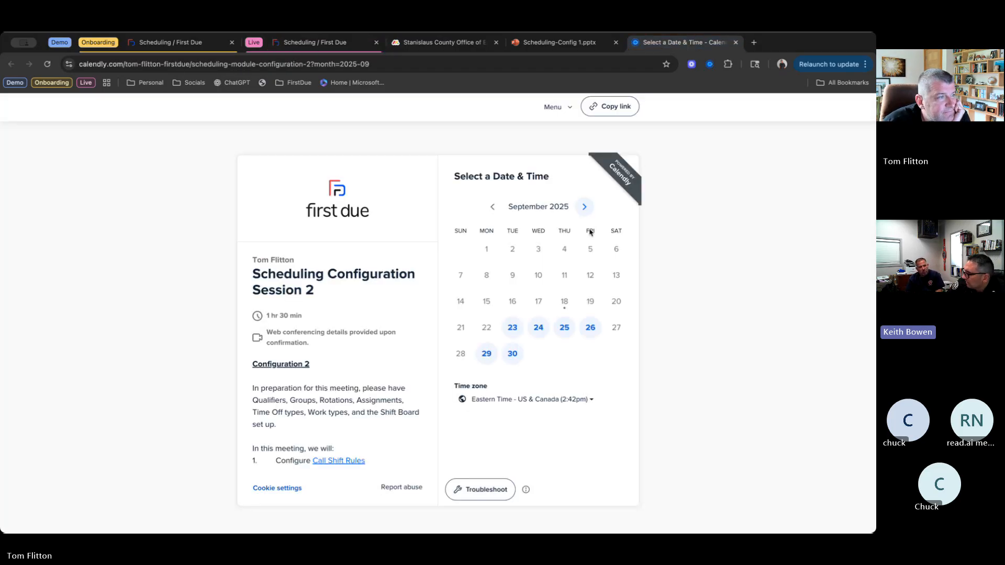
left_click(584, 207)
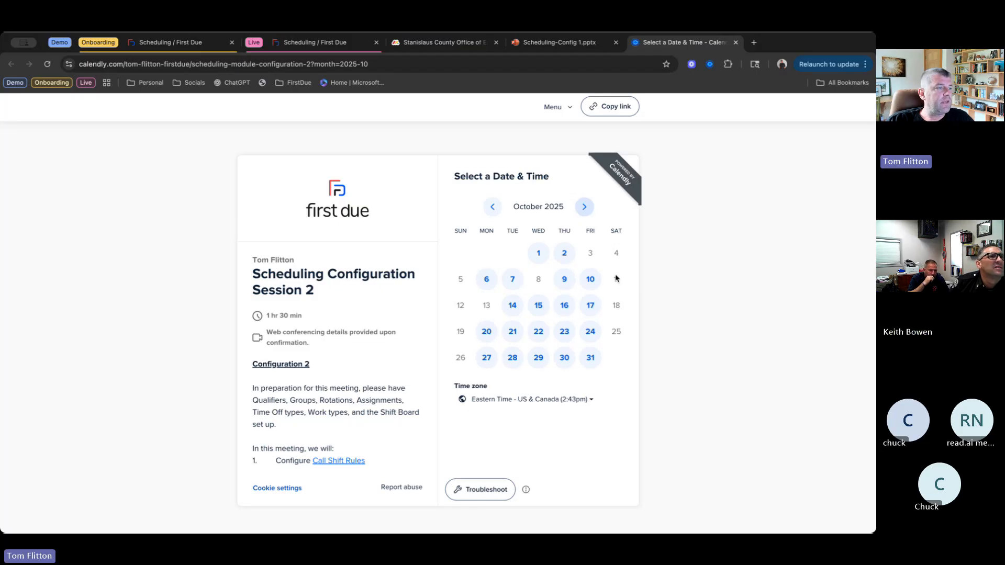
left_click(492, 208)
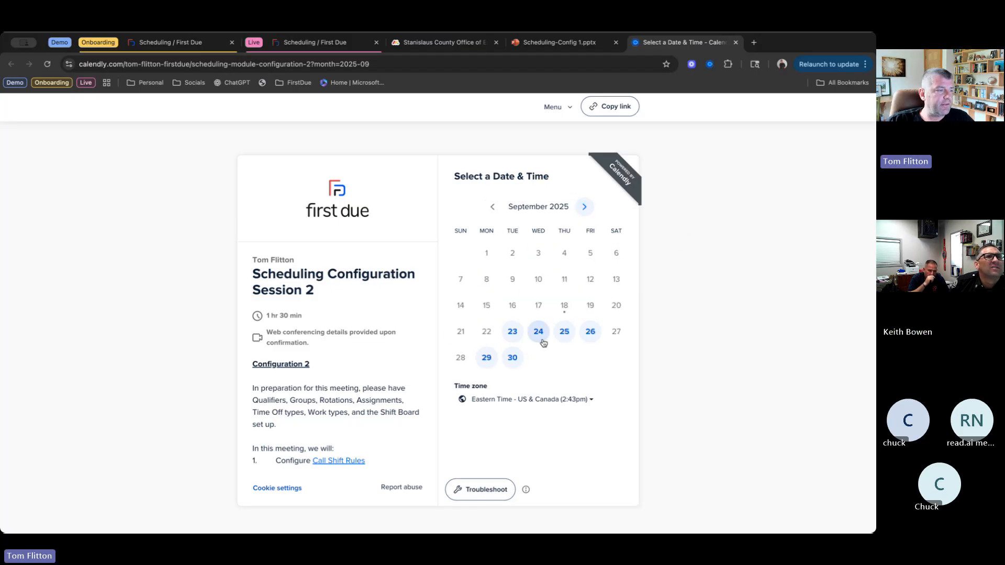
left_click(586, 207)
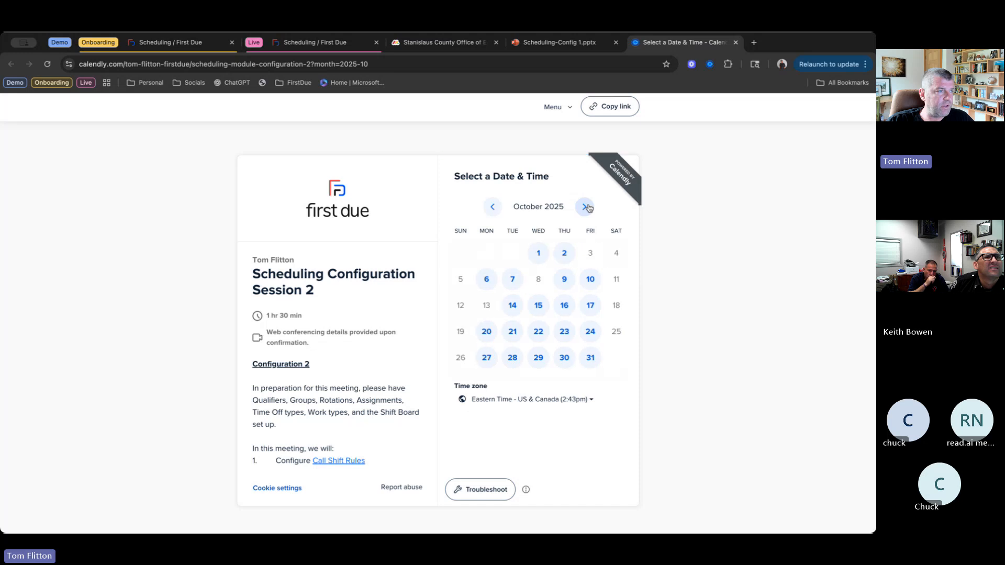
left_click(565, 255)
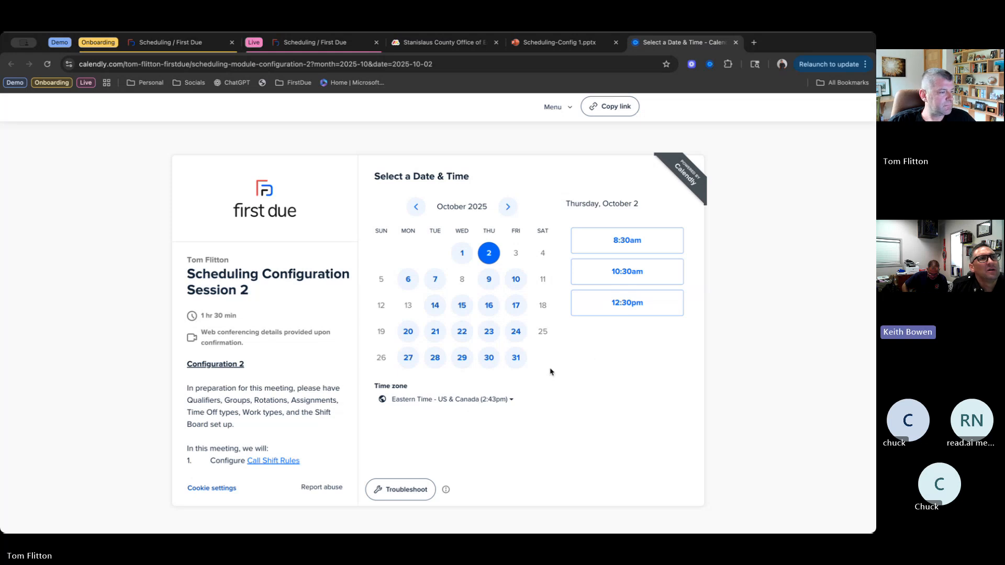
left_click(510, 402)
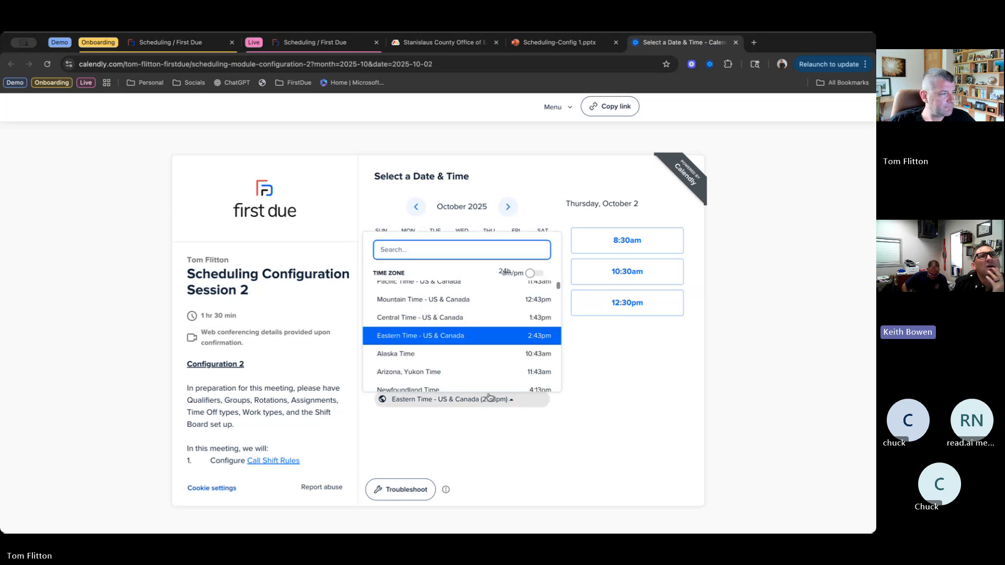
left_click(445, 288)
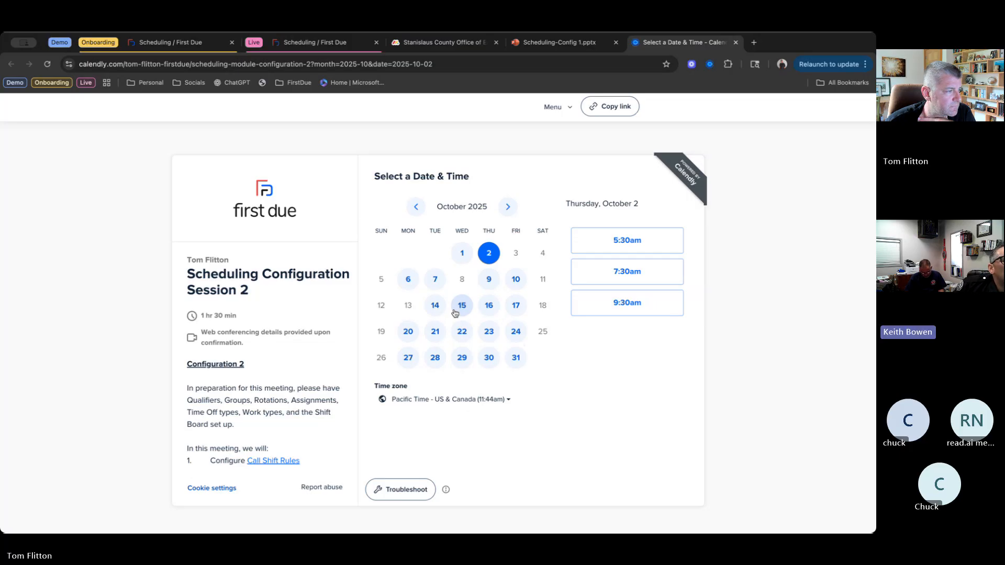
- Check the available session times on October 1 and September 30, 2025
left_click(459, 260)
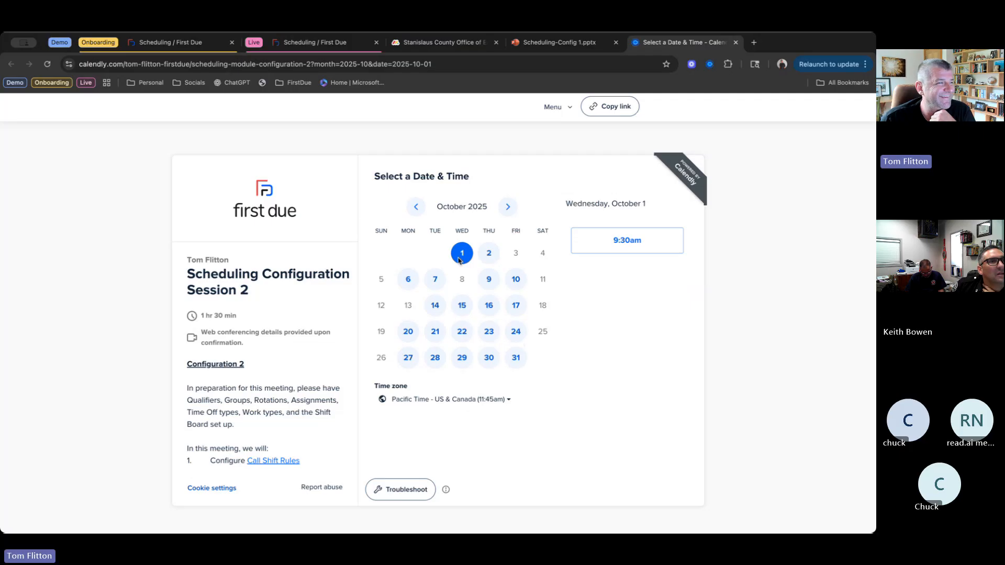
left_click(421, 212)
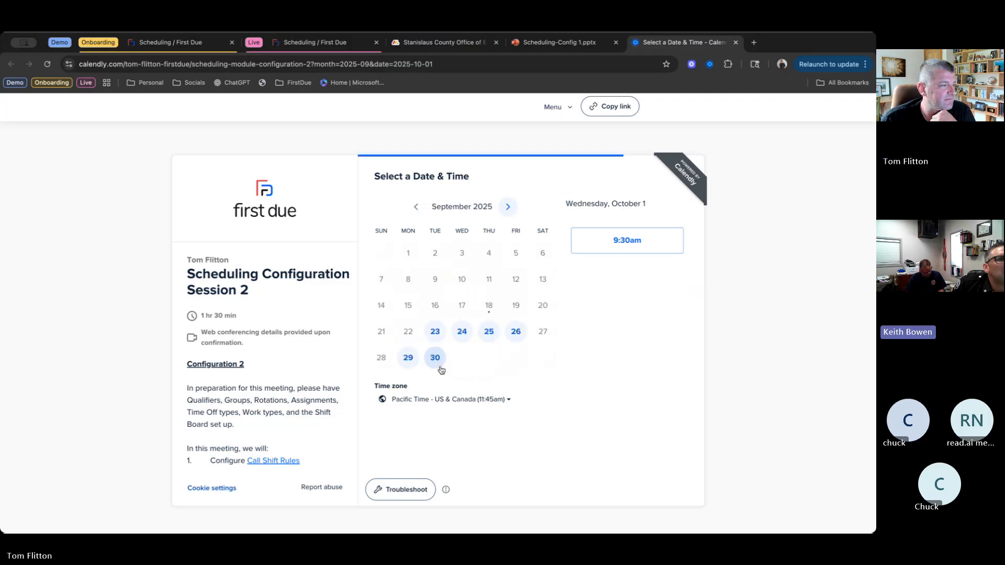
left_click(435, 360)
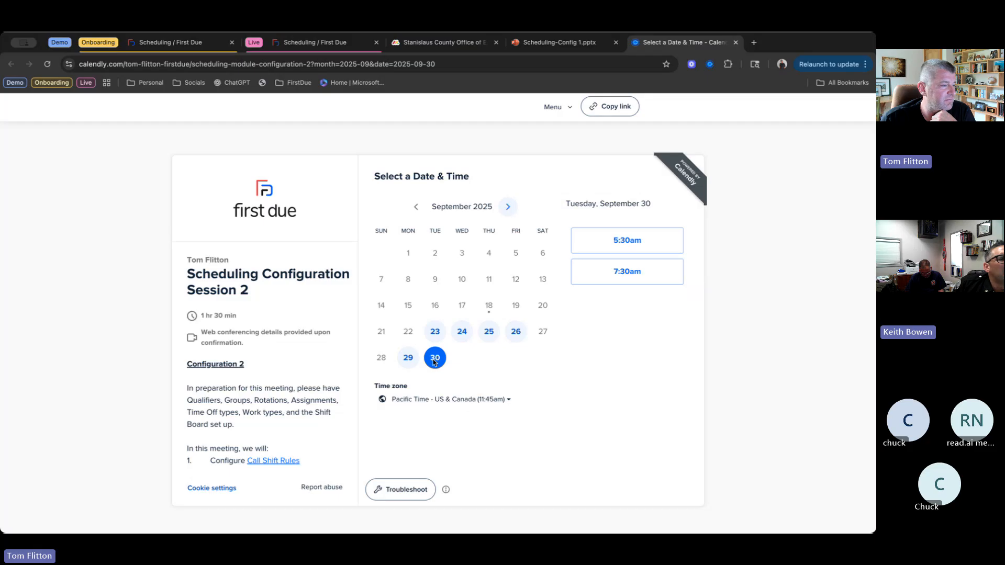
- Choose Monday, September 29, 2025 at 10:00am for the session and continue to the booking details
left_click(410, 360)
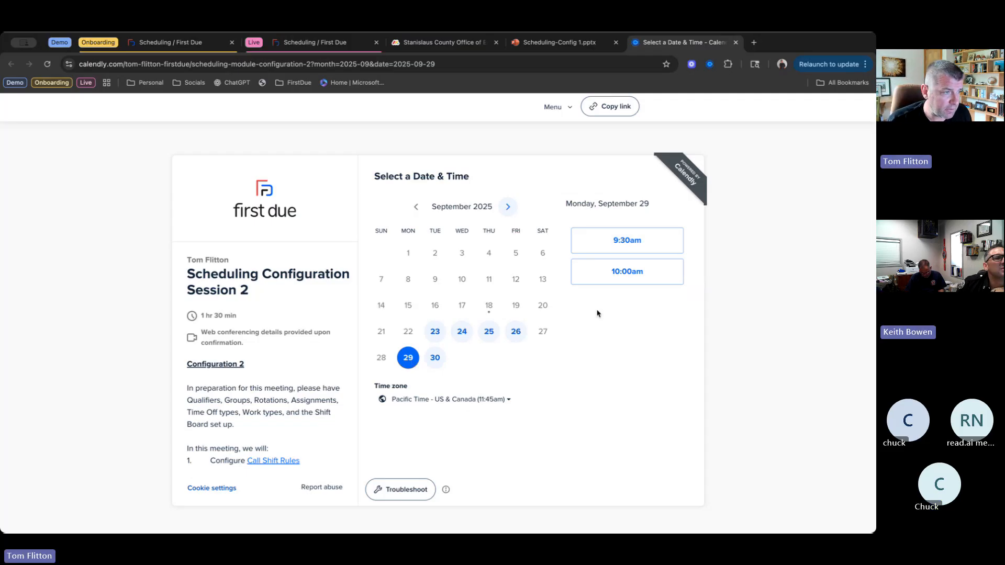
left_click(633, 272)
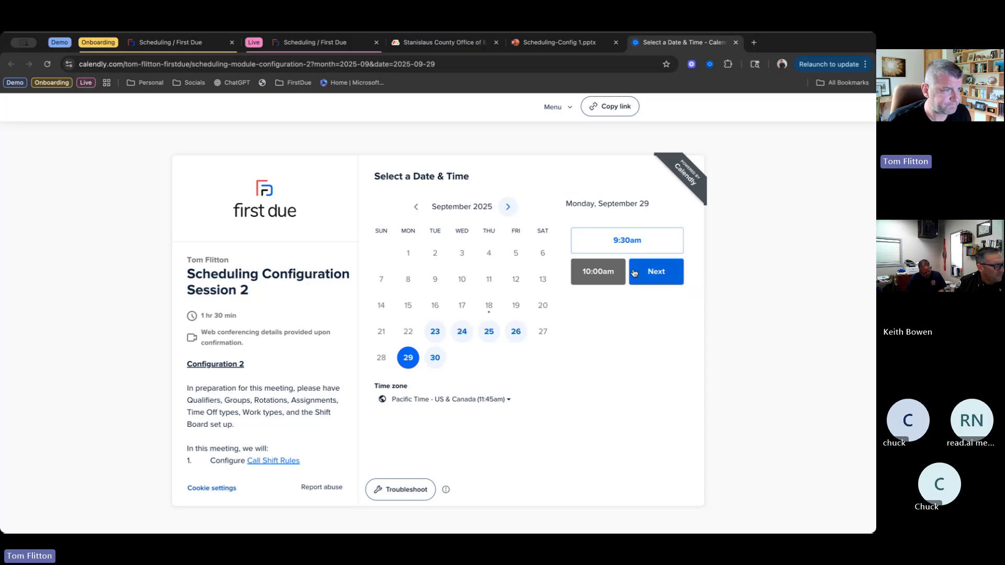
left_click(633, 272)
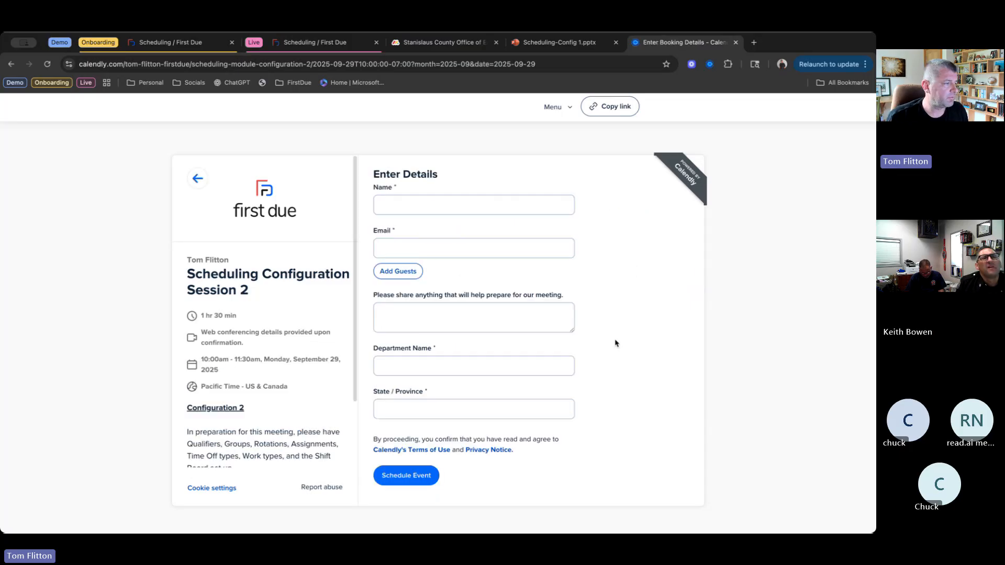